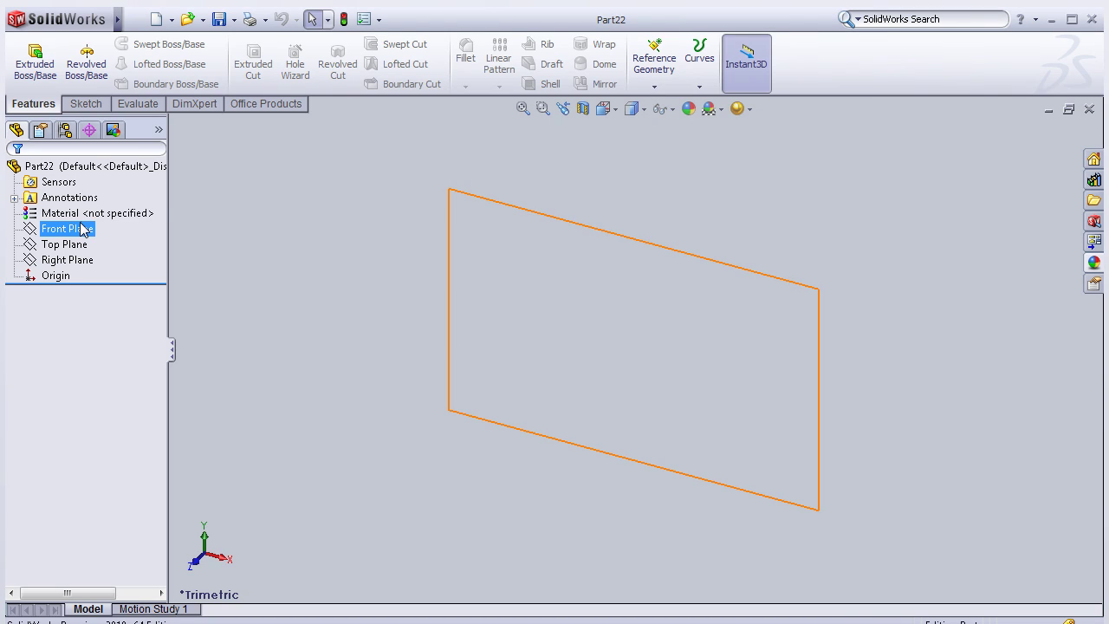
- On the Front Plane, sketch a circle centred on the origin and dimension its diameter to 3 mm
click(94, 201)
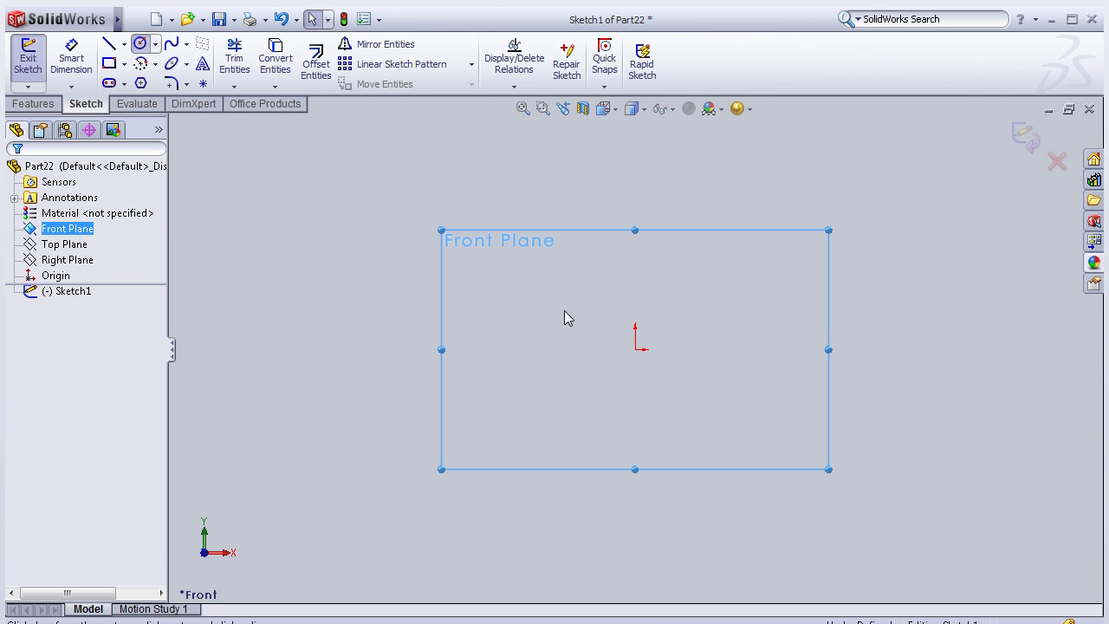
click(635, 349)
click(646, 305)
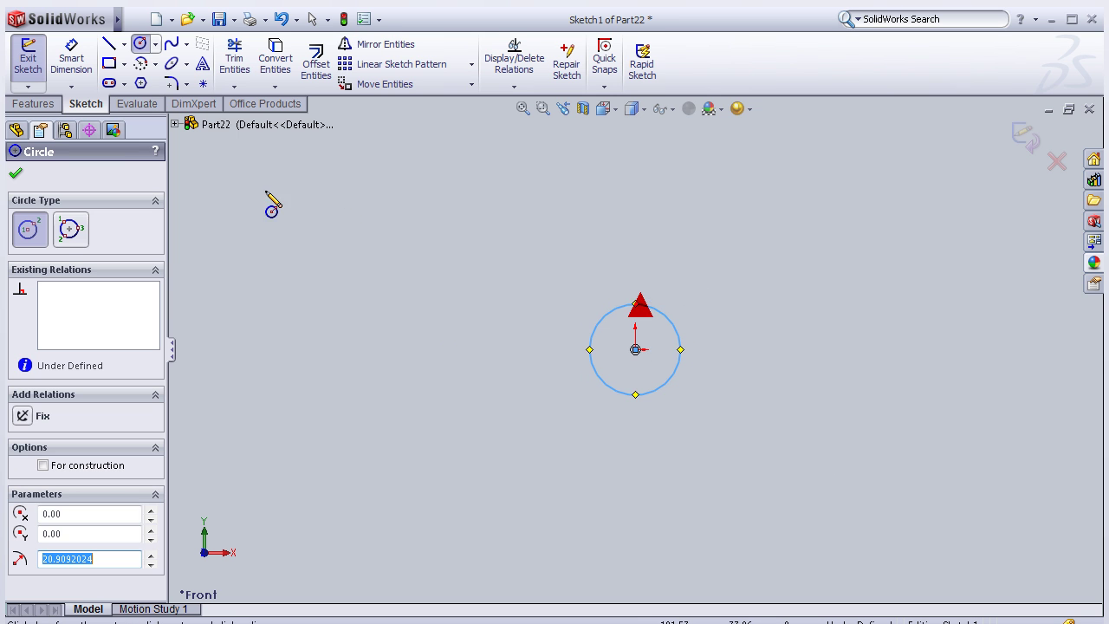
click(71, 60)
click(628, 304)
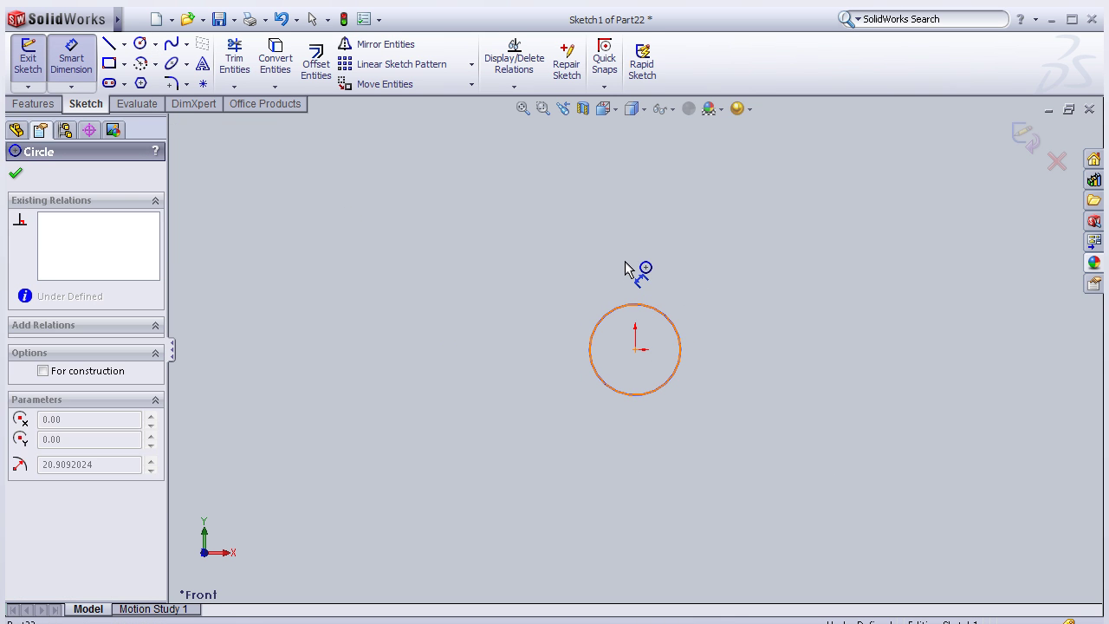
click(640, 272)
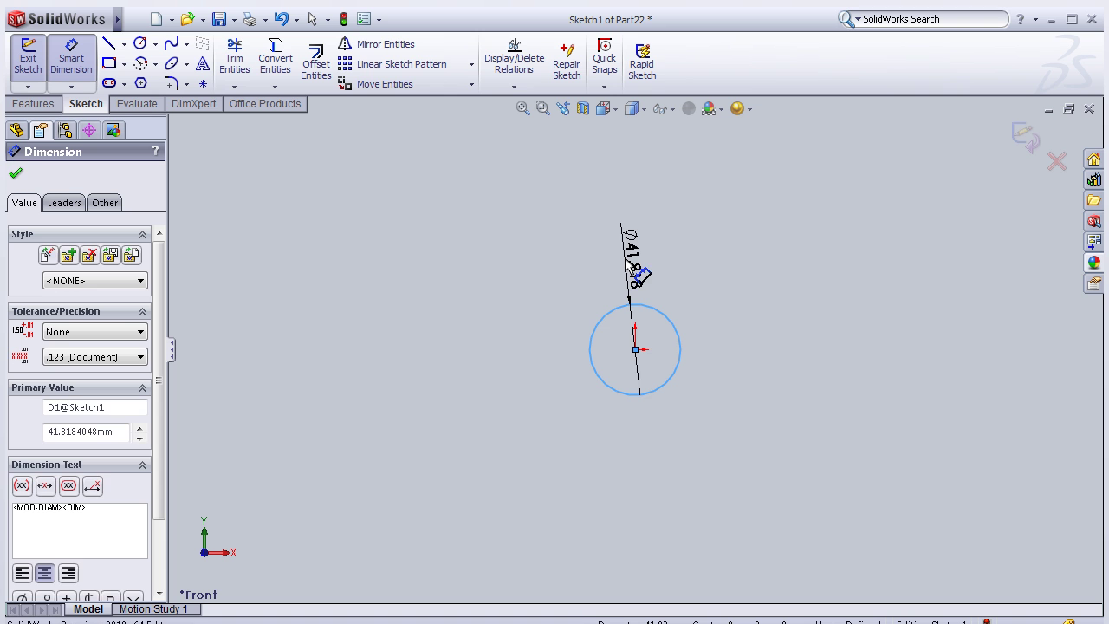
click(628, 260)
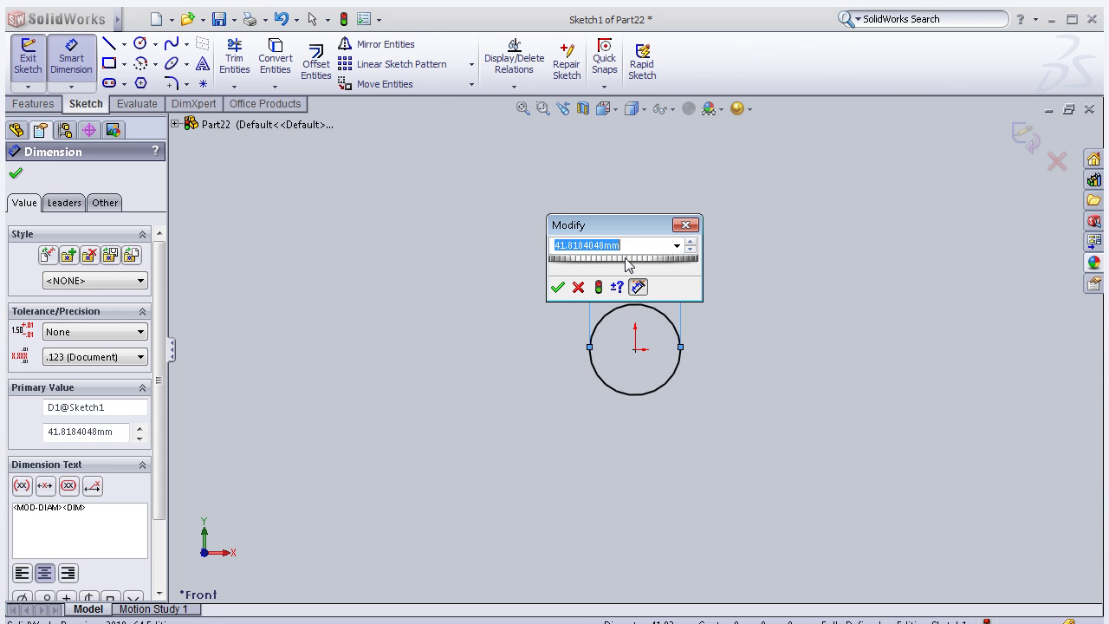
click(558, 288)
click(33, 103)
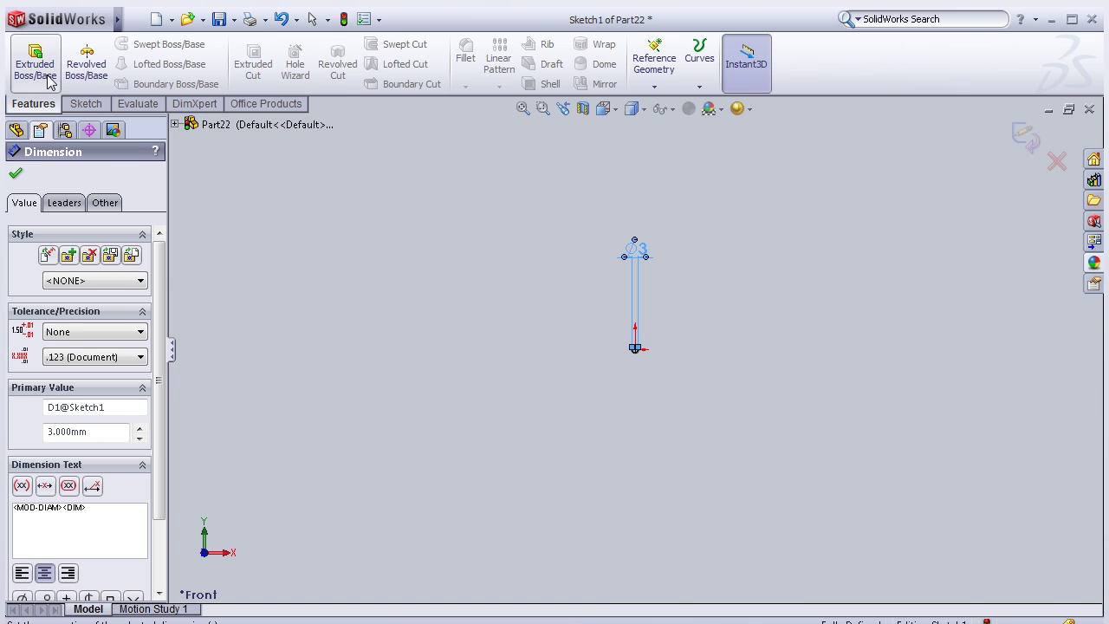
- Extrude the 3 mm circle Blind 19 mm into a solid rod
click(48, 82)
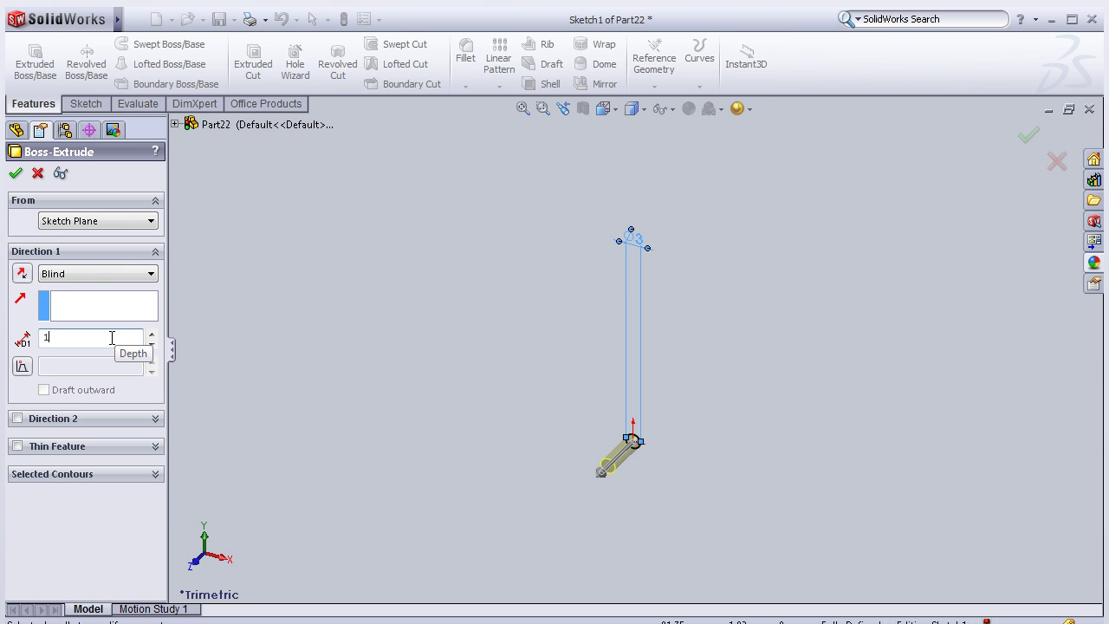
click(15, 174)
scroll(633, 325, down, 3)
scroll(594, 308, up, 3)
scroll(633, 338, down, 3)
scroll(703, 414, down, 2)
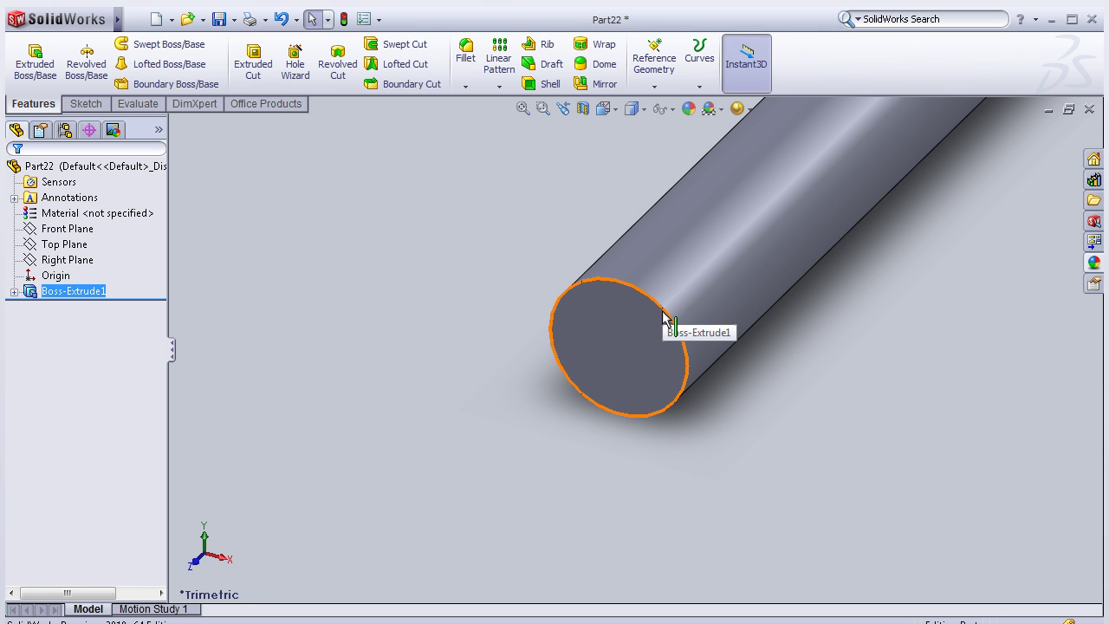
middle_drag(875, 247, 646, 346)
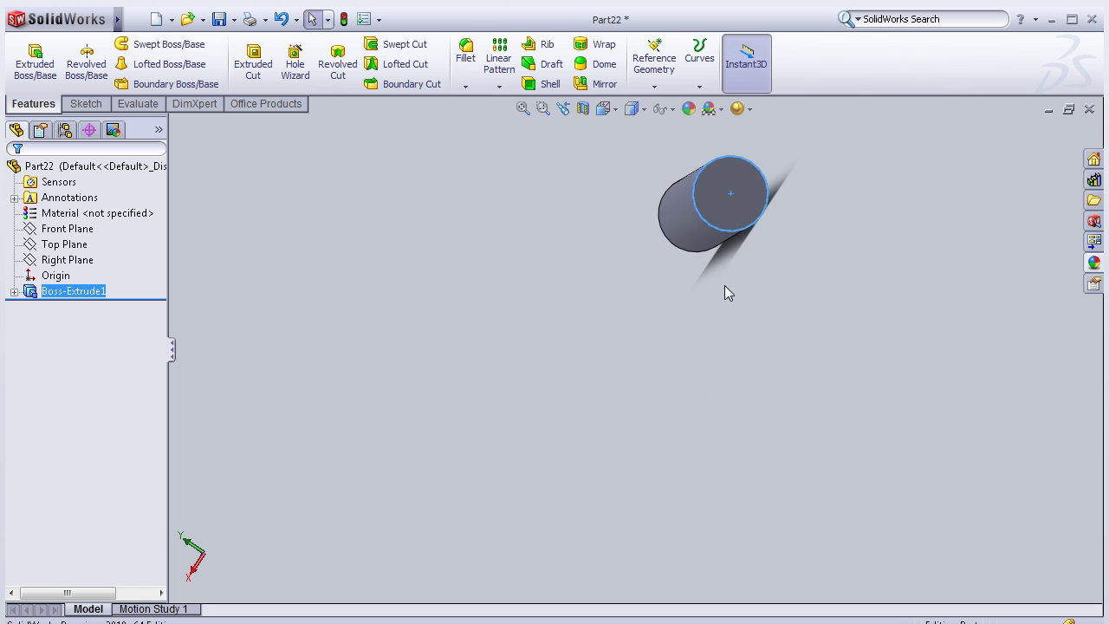
scroll(704, 249, down, 3)
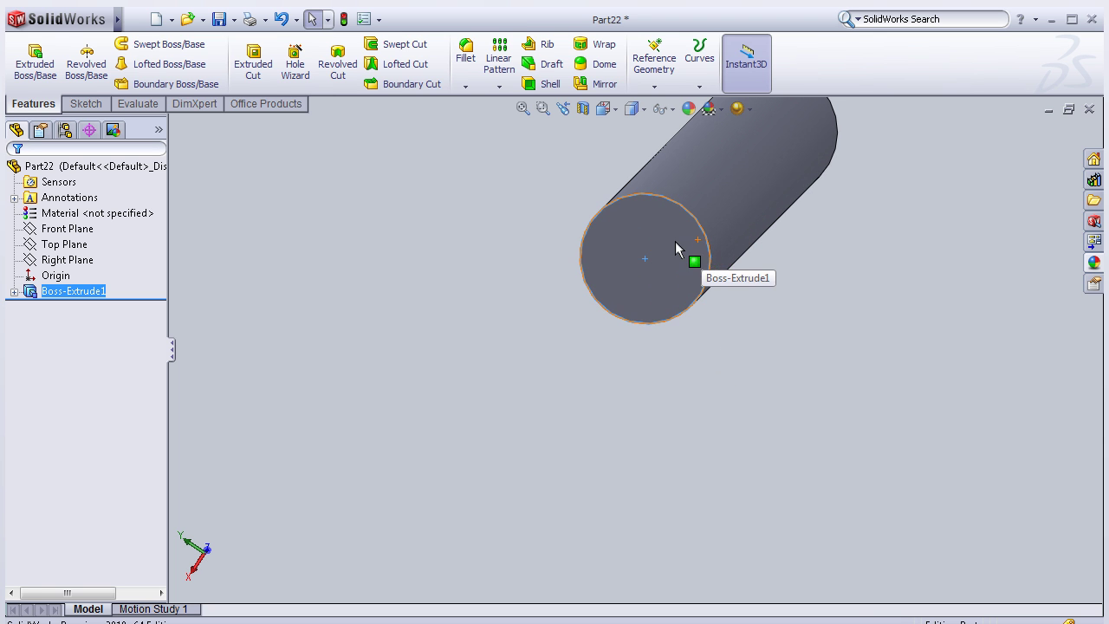
- Sketch on the rod's end face, viewed Normal To, and convert its circular edge into the sketch
click(677, 249)
click(742, 190)
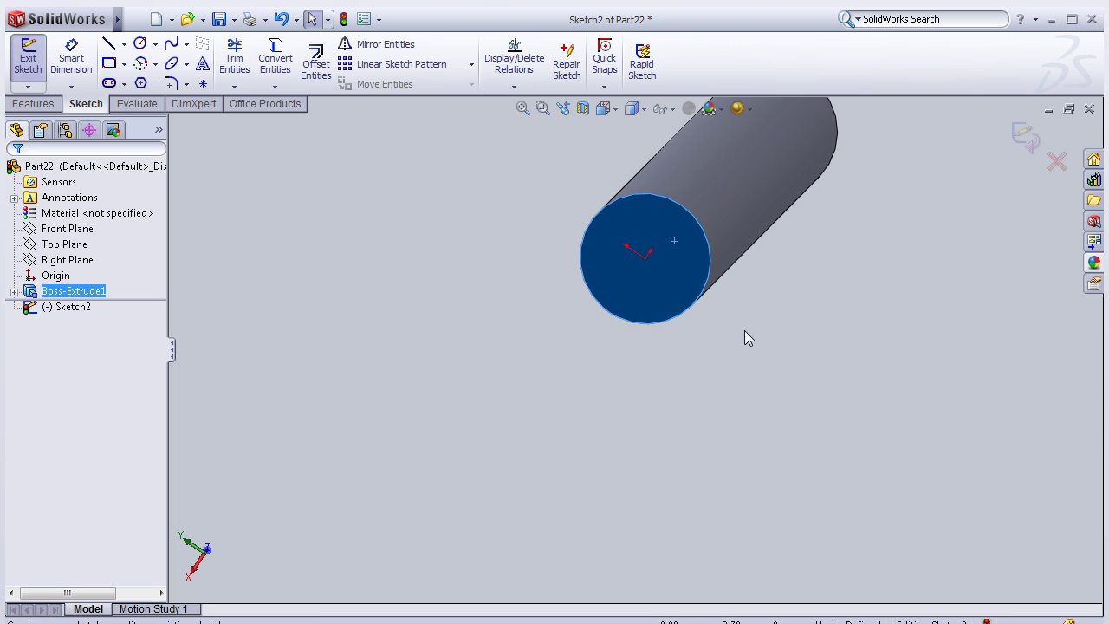
key(space)
click(772, 351)
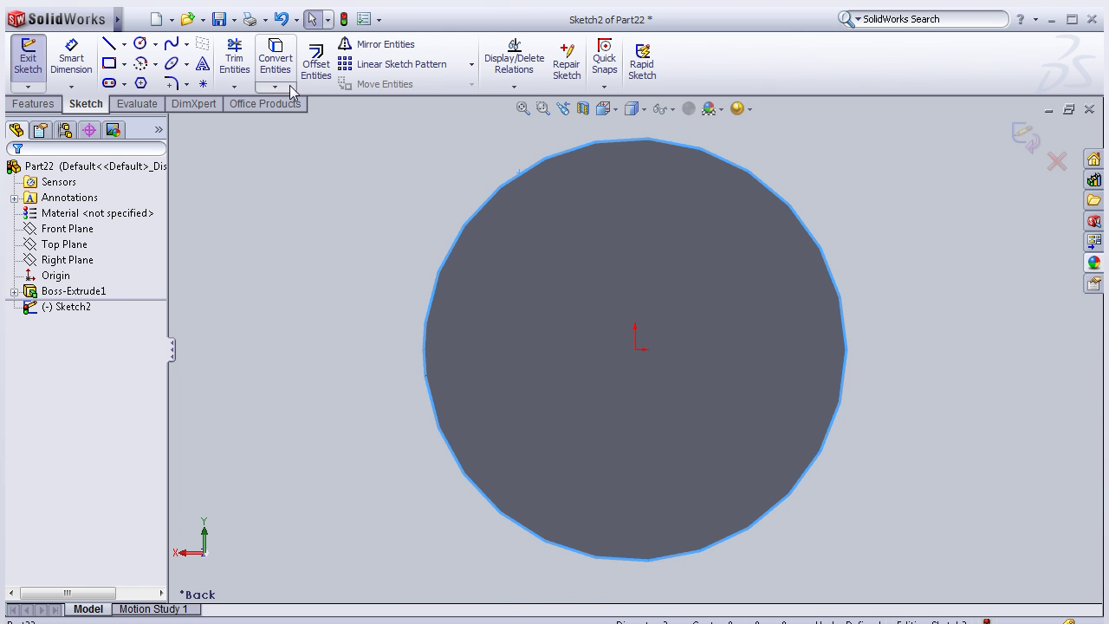
click(274, 62)
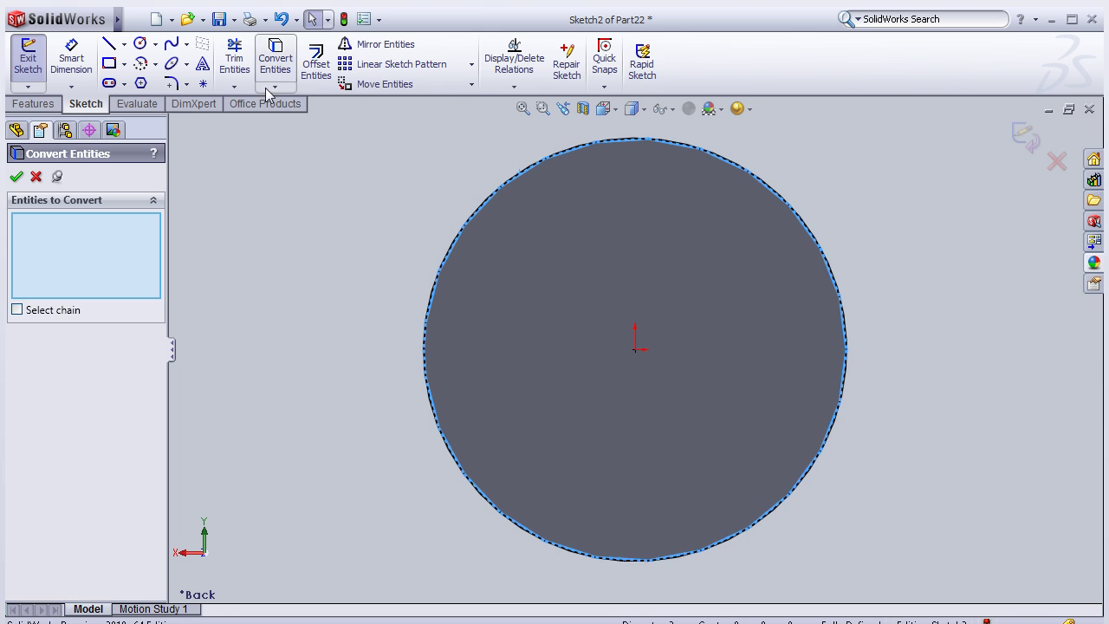
click(17, 177)
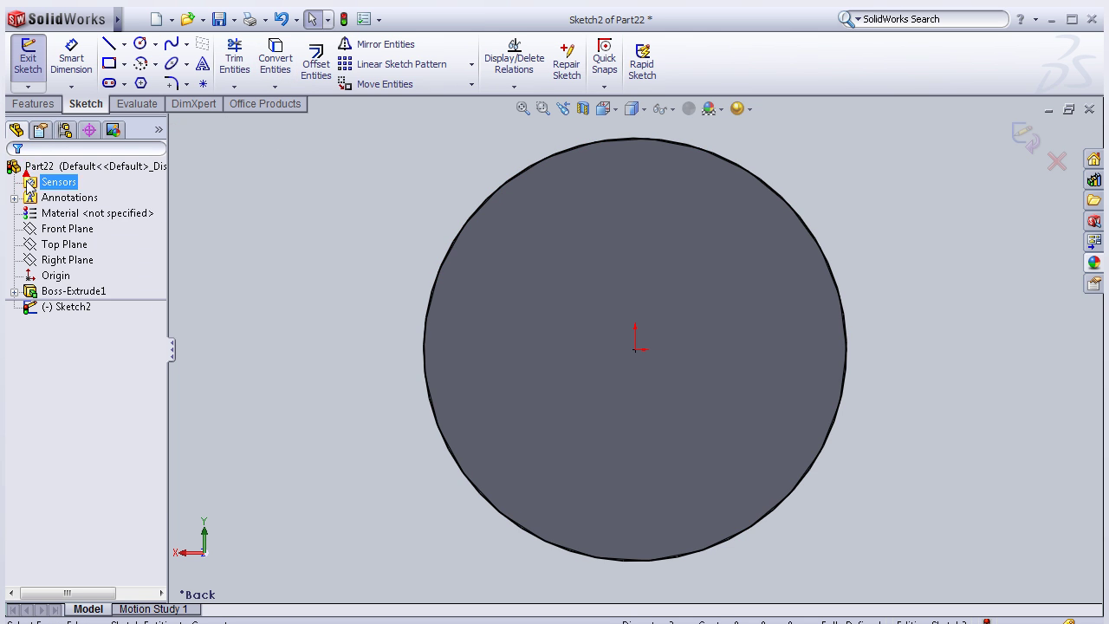
click(34, 104)
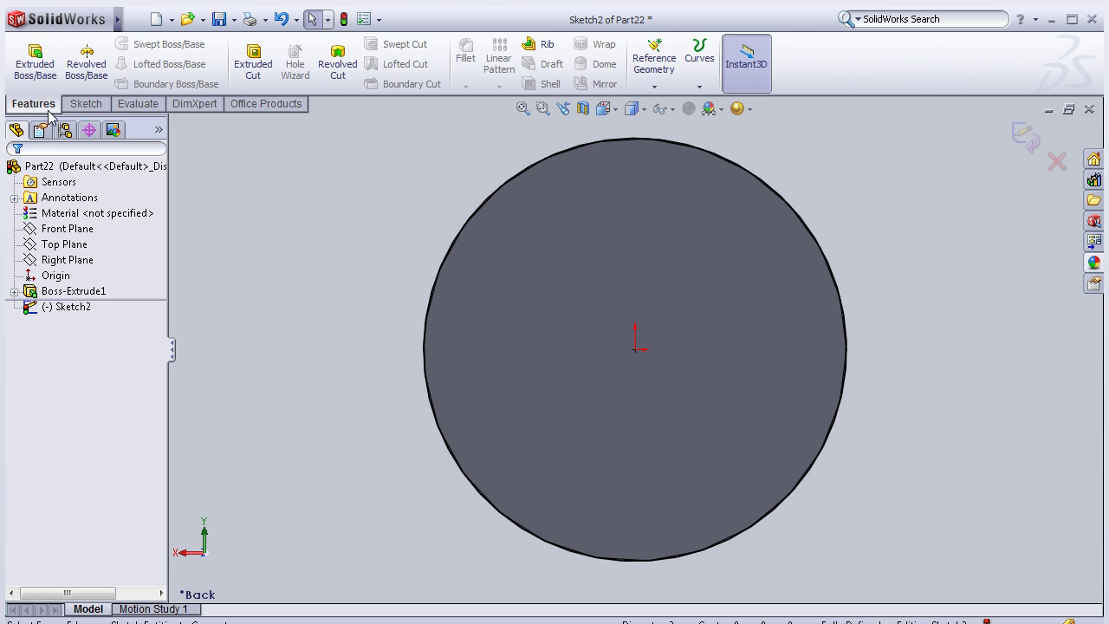
click(29, 63)
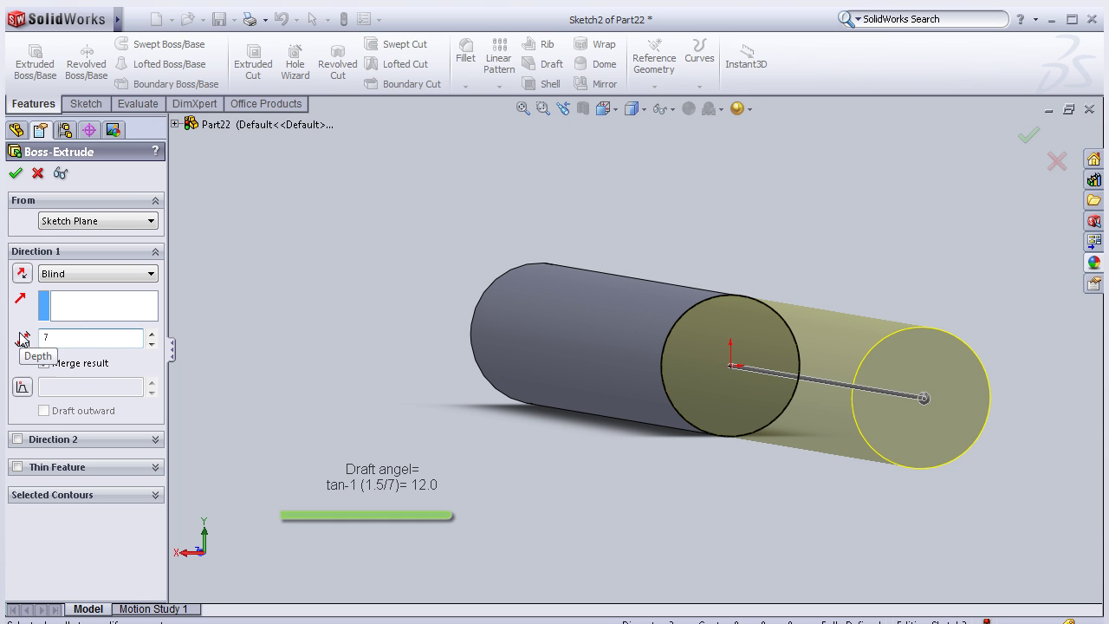
text(7)
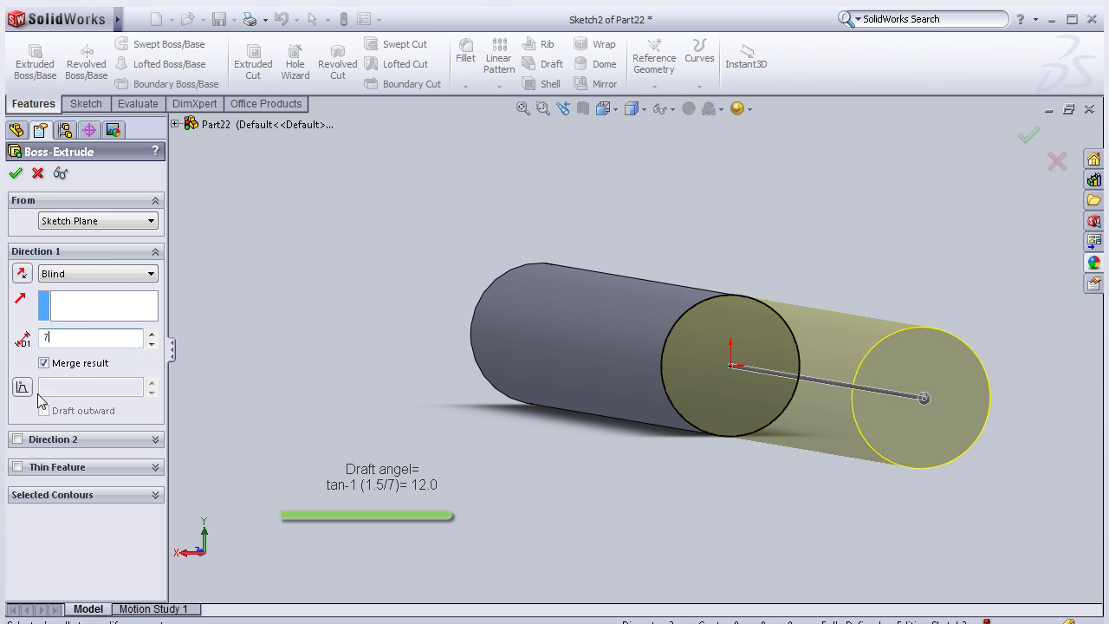
- Extrude Sketch2 7 mm with a 12° draft to taper the rod into a pointed tip
click(23, 389)
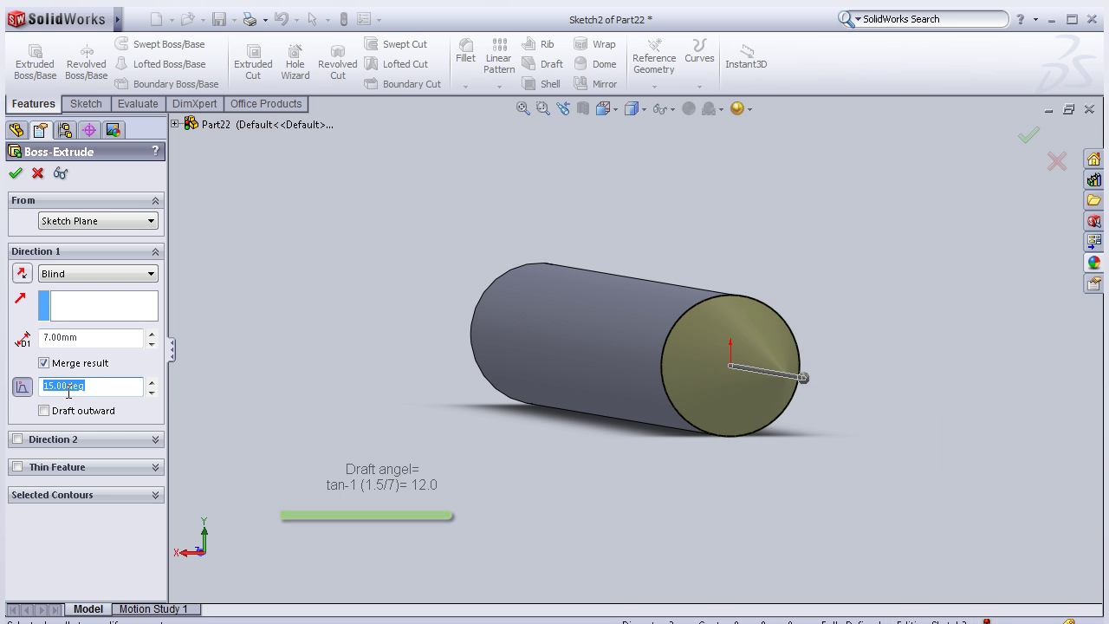
text(12)
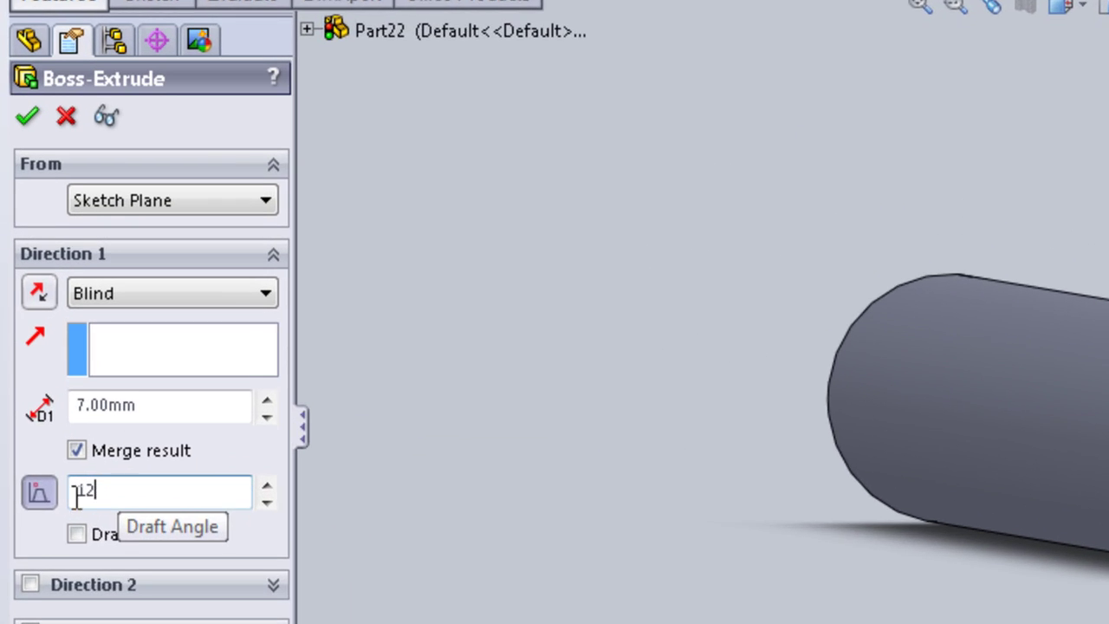
key(Return)
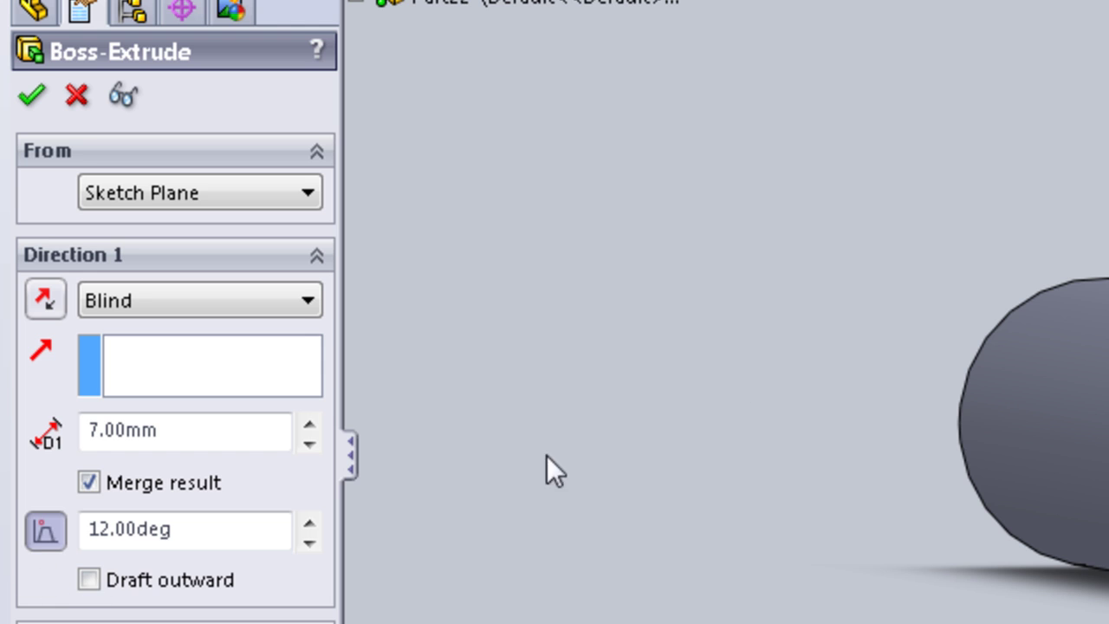
middle_drag(547, 455, 728, 335)
middle_drag(592, 228, 847, 195)
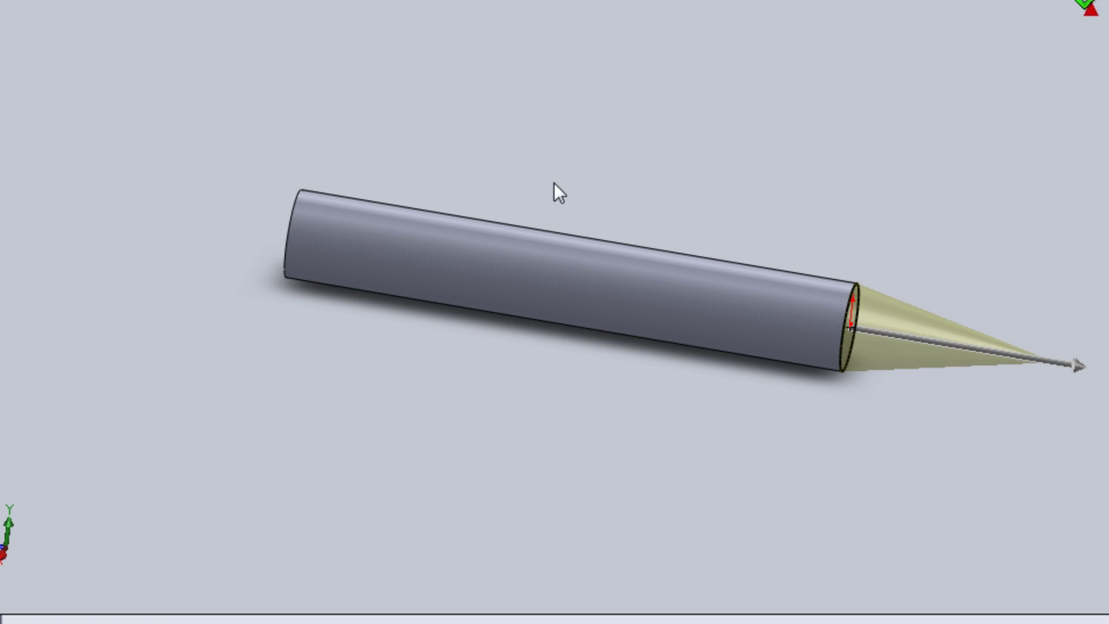
key(Return)
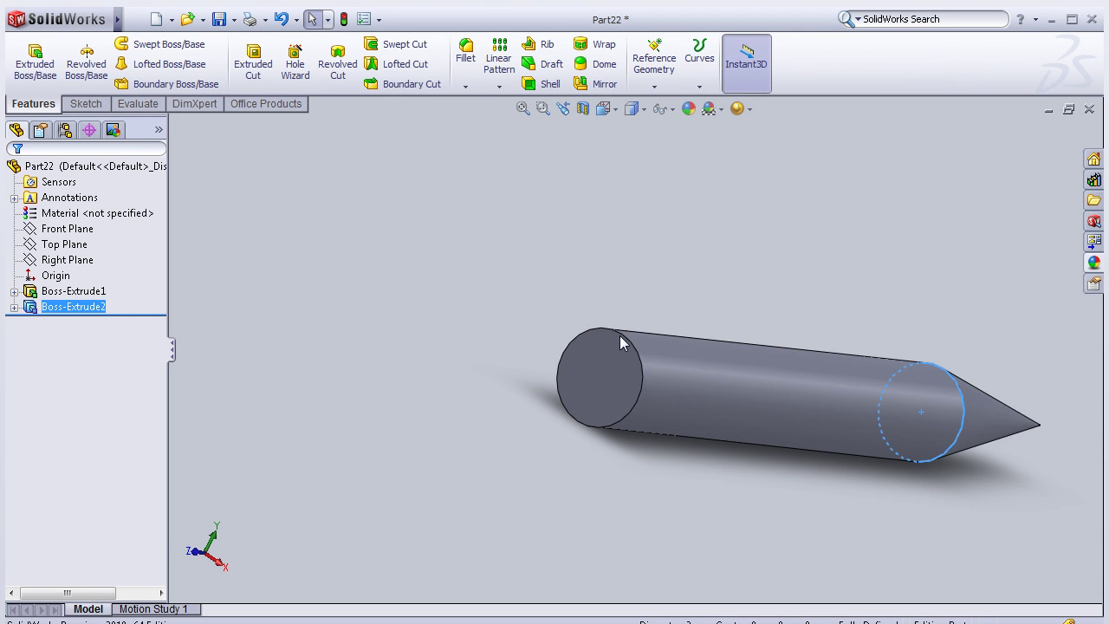
click(622, 343)
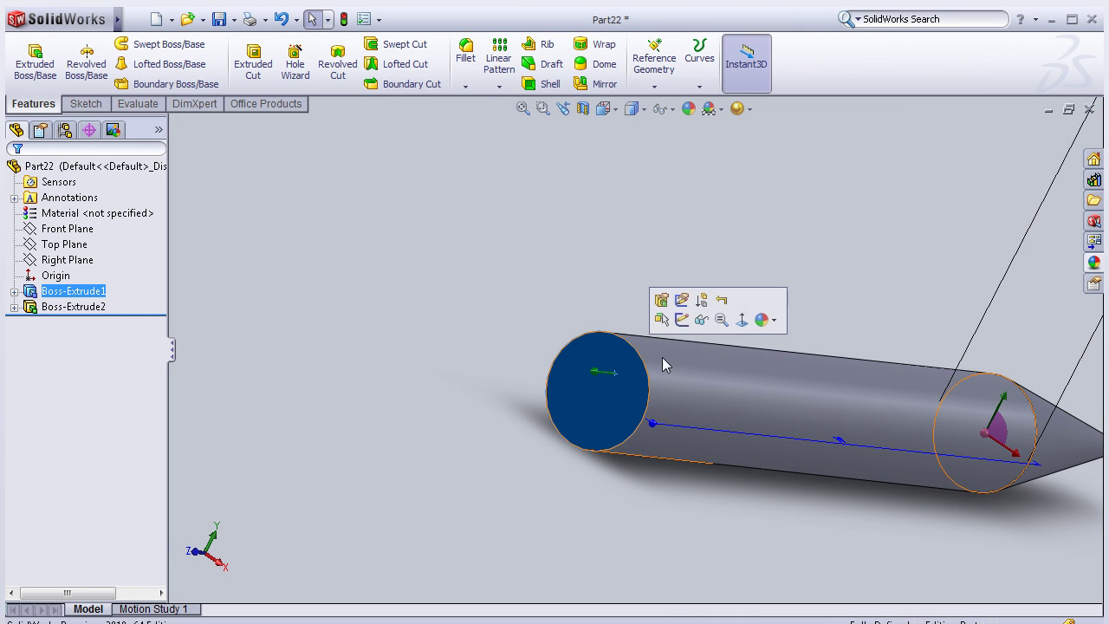
- Sketch on the flat back end face, viewed Normal To, and convert its circular edge
click(683, 319)
key(space)
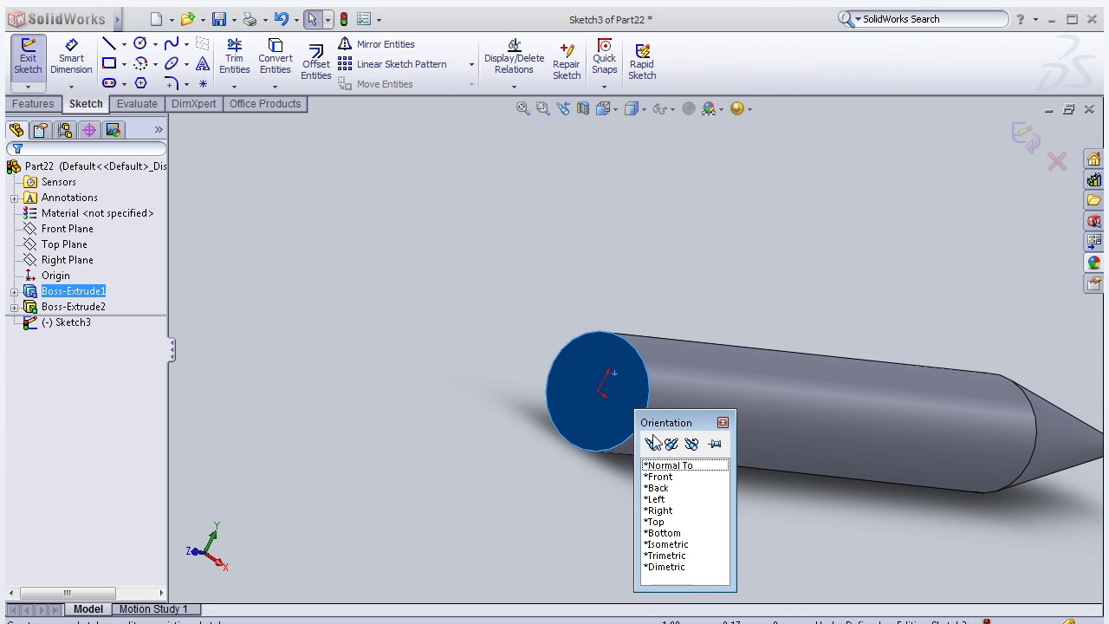
double_click(659, 468)
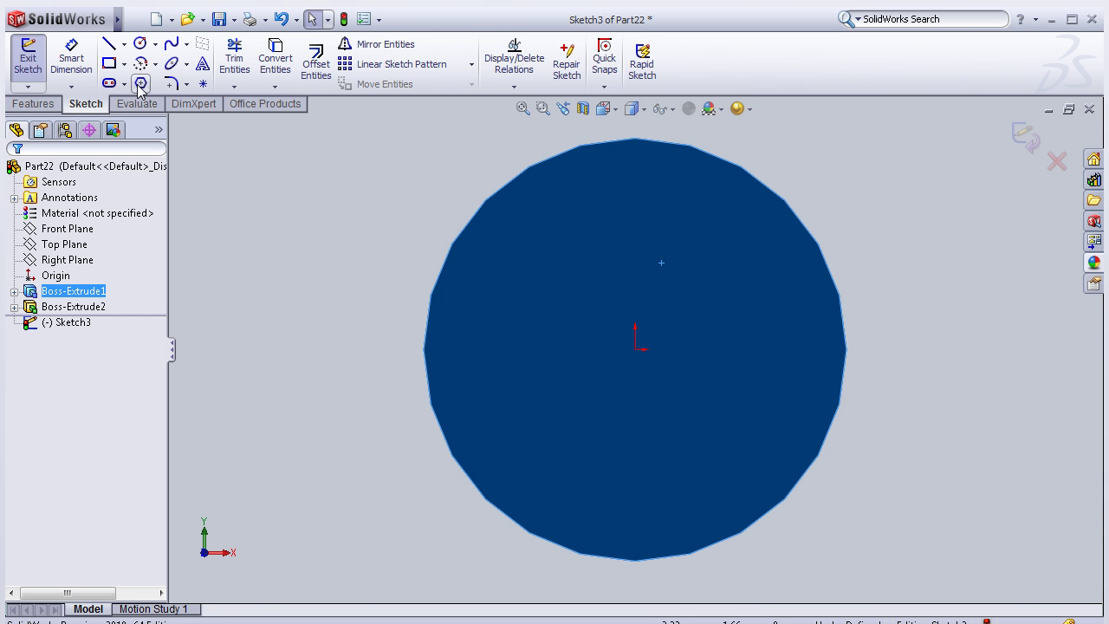
click(397, 141)
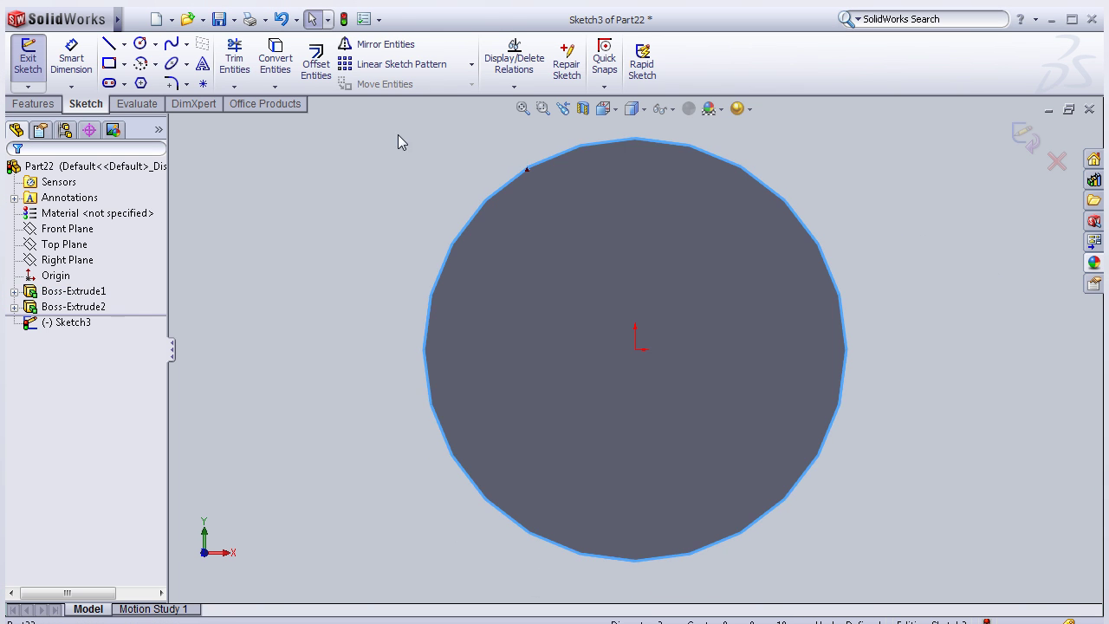
click(286, 68)
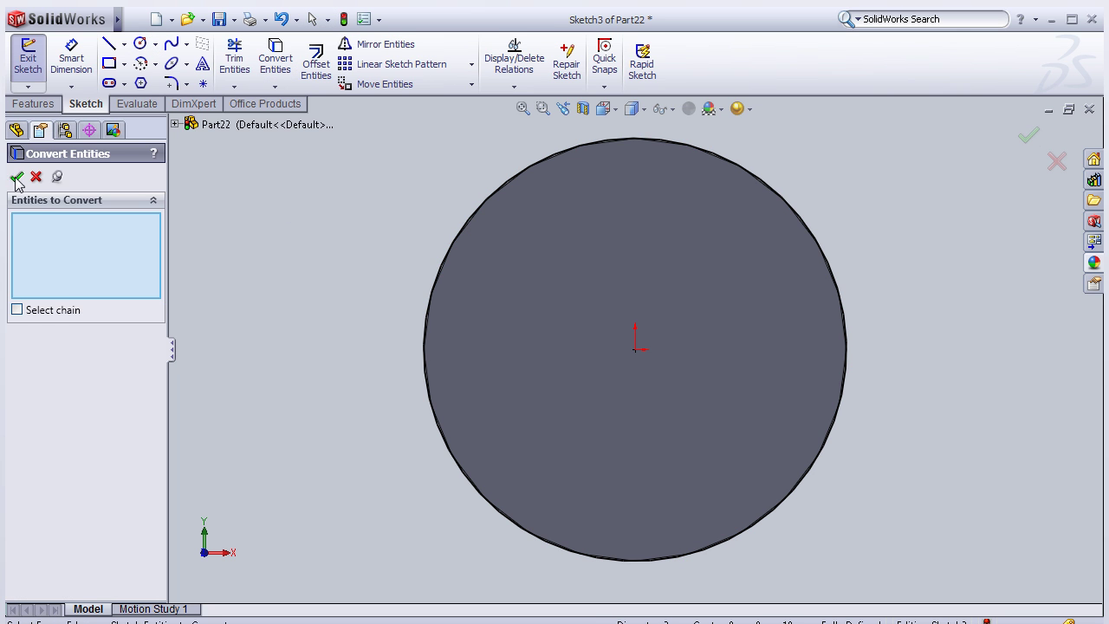
click(16, 178)
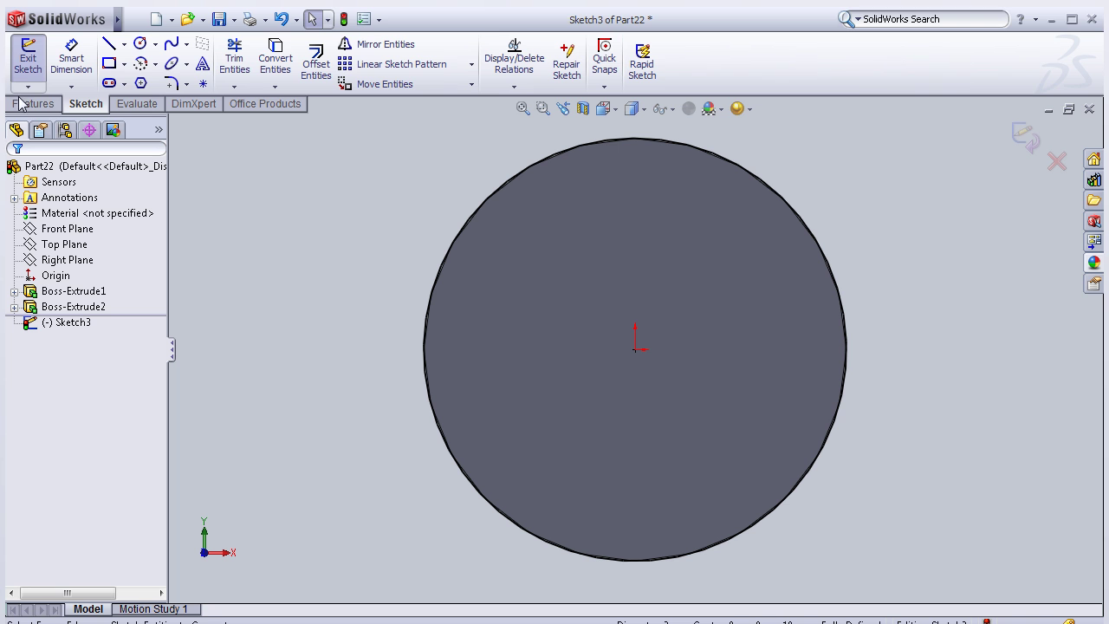
click(33, 103)
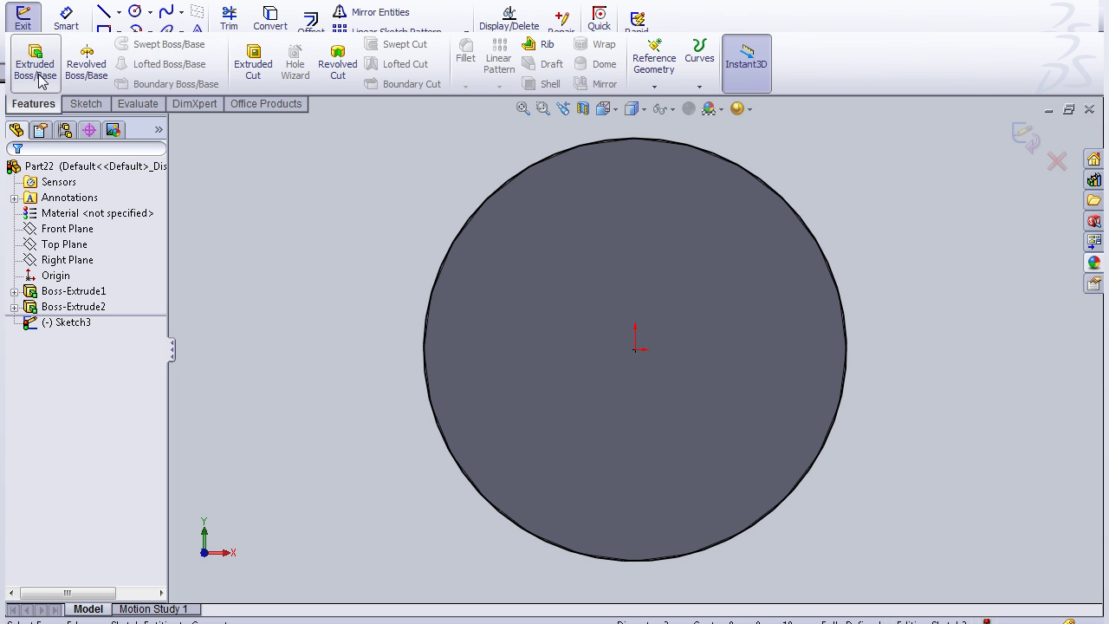
- Extrude Sketch3 3 mm with a 30° outward draft to flare the screw head
click(38, 76)
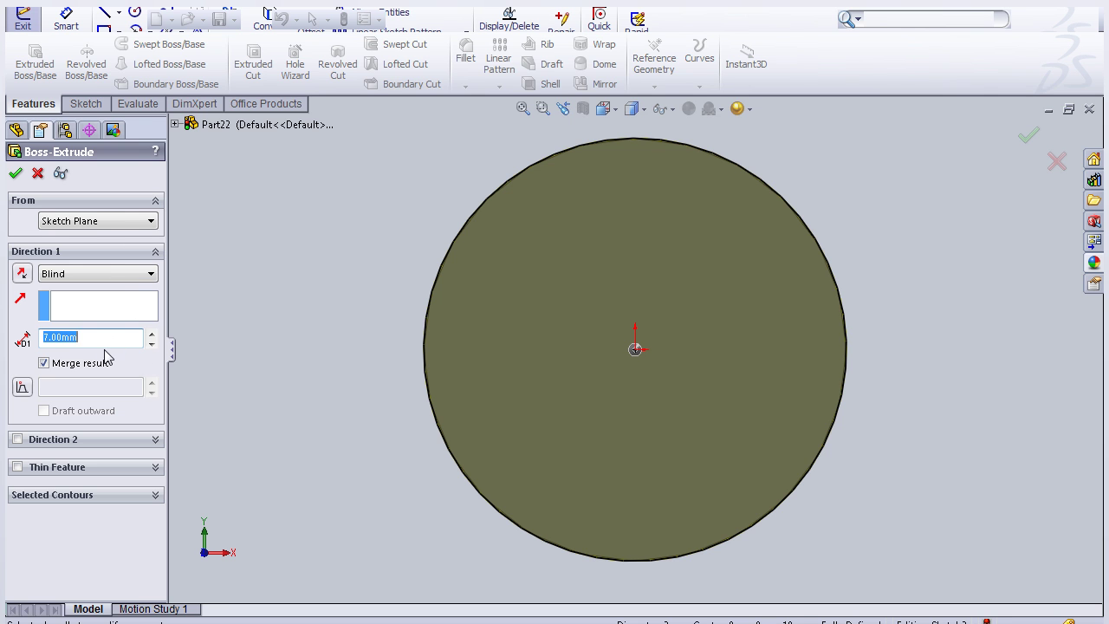
click(34, 392)
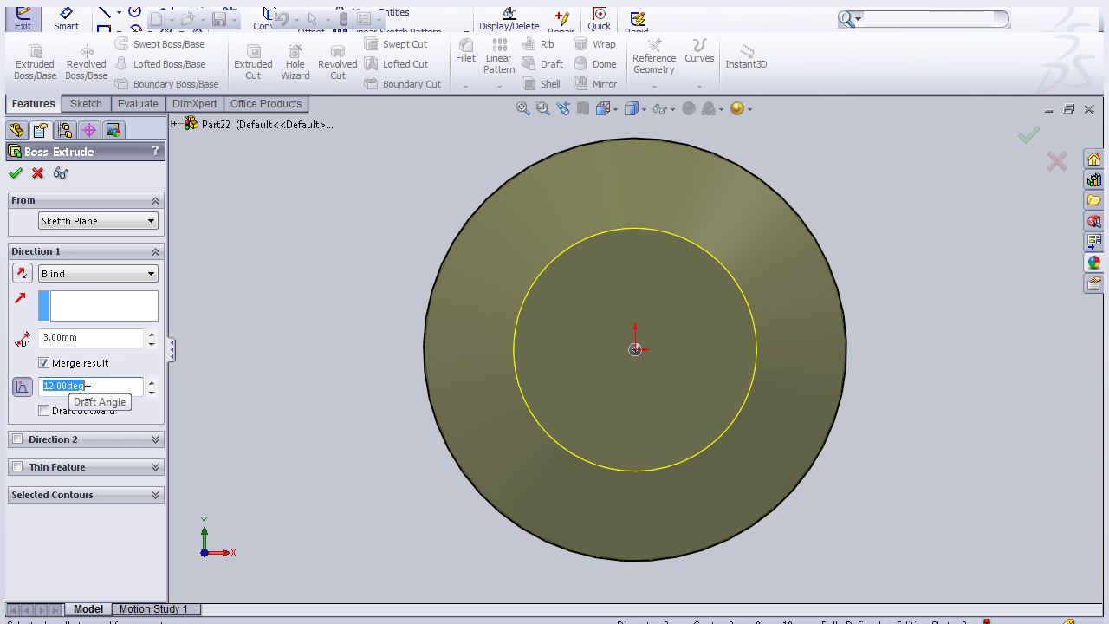
text(0)
key(Return)
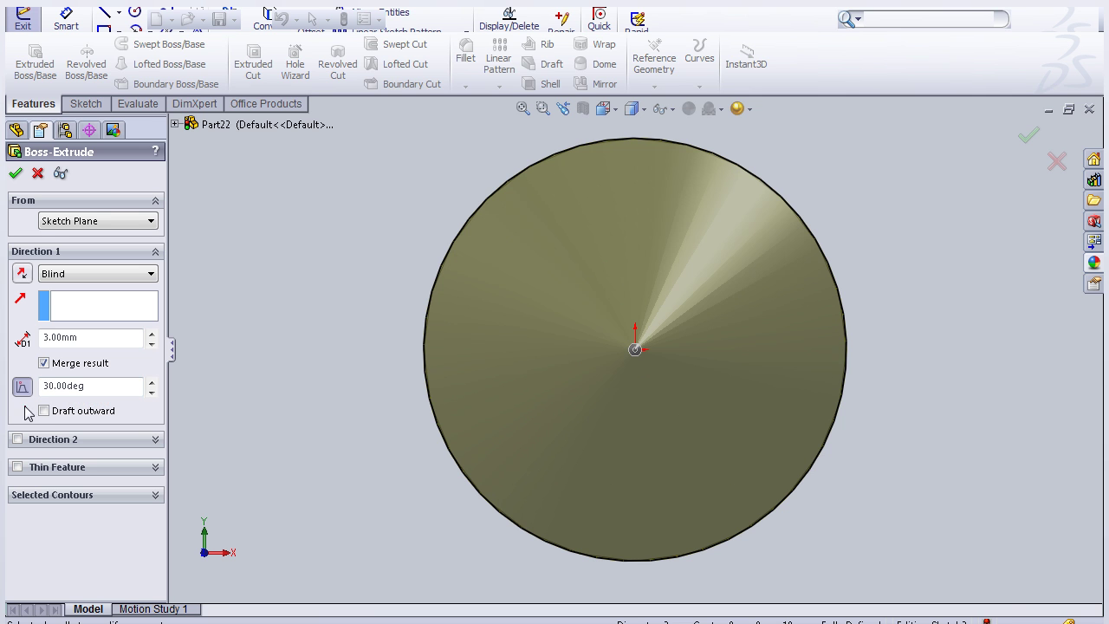
click(92, 413)
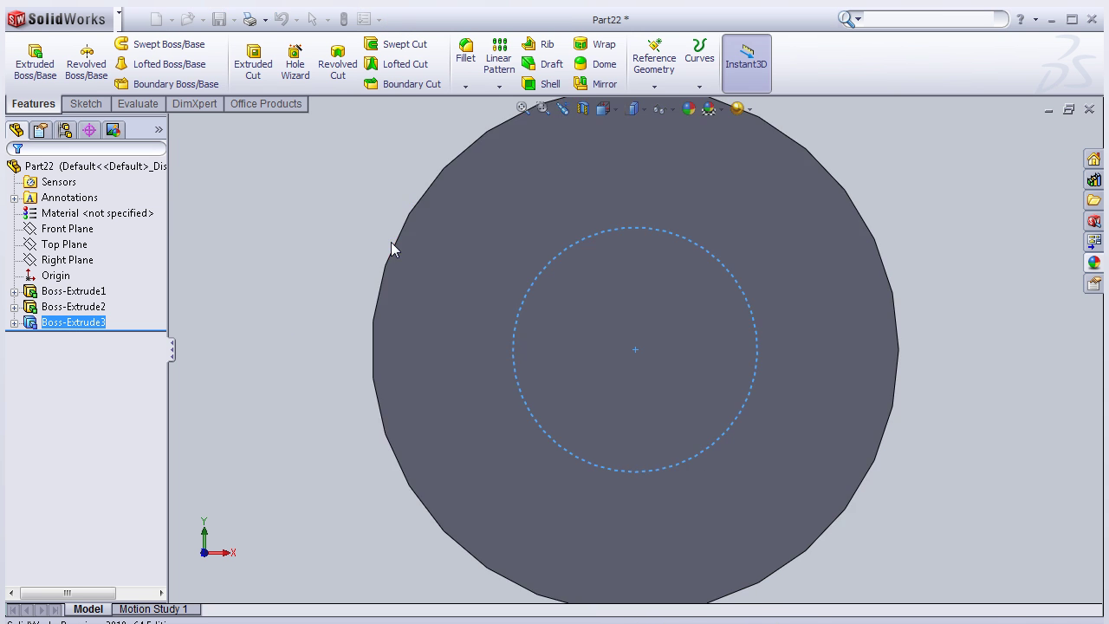
key(f)
mouse_move(693, 321)
middle_down()
mouse_move(598, 318)
mouse_move(544, 262)
mouse_move(562, 246)
mouse_move(507, 272)
mouse_move(495, 315)
mouse_move(624, 304)
middle_up()
scroll(774, 300, down, 2)
scroll(768, 317, down, 1)
scroll(725, 300, up, 1)
scroll(733, 302, down, 1)
scroll(778, 328, up, 2)
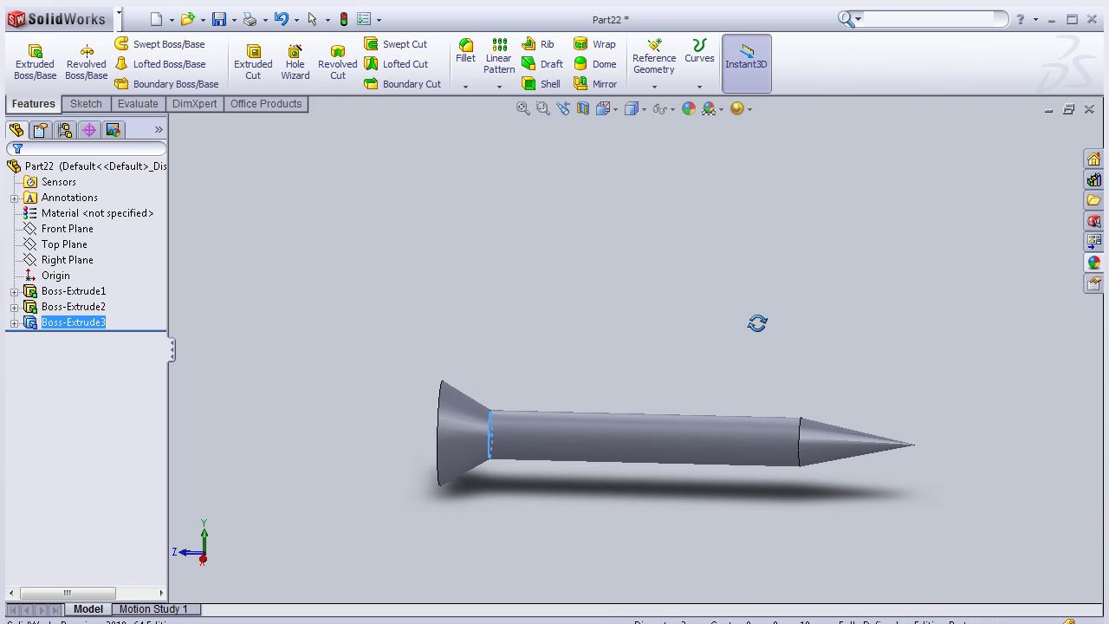
scroll(767, 347, down, 2)
- Round the shank-to-tip edge with a 68 mm fillet for a smooth curved point
click(473, 68)
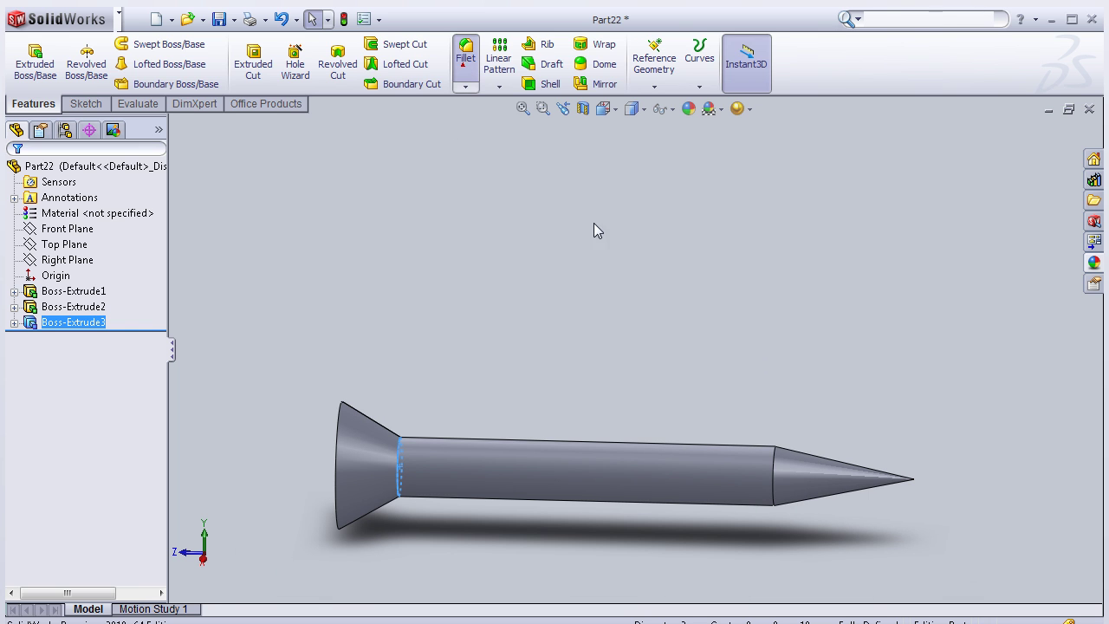
click(774, 460)
text(68)
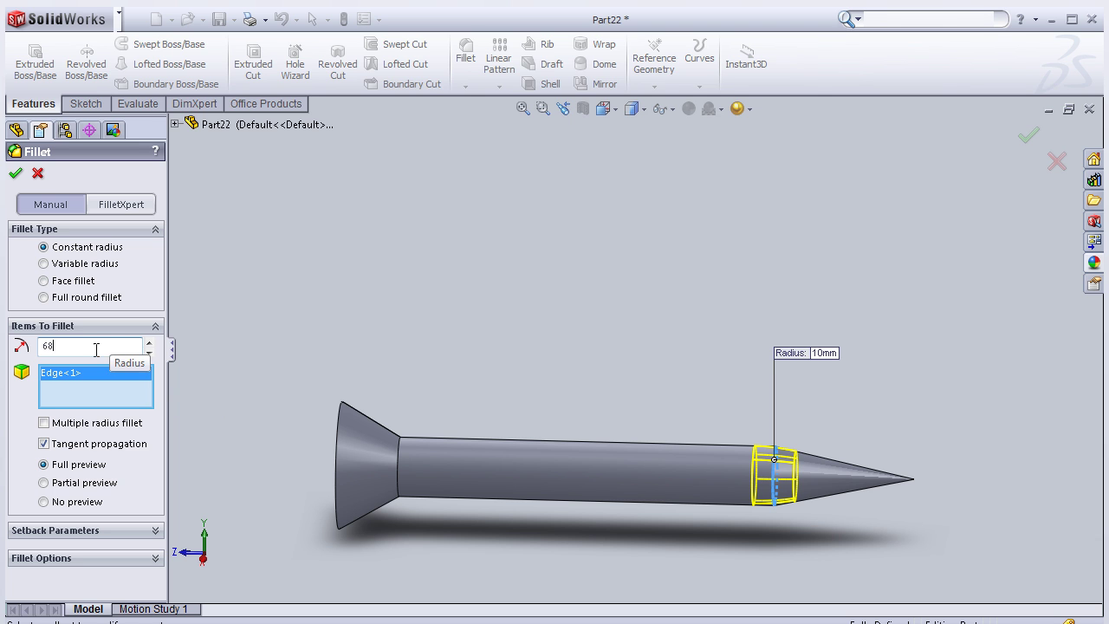
key(Return)
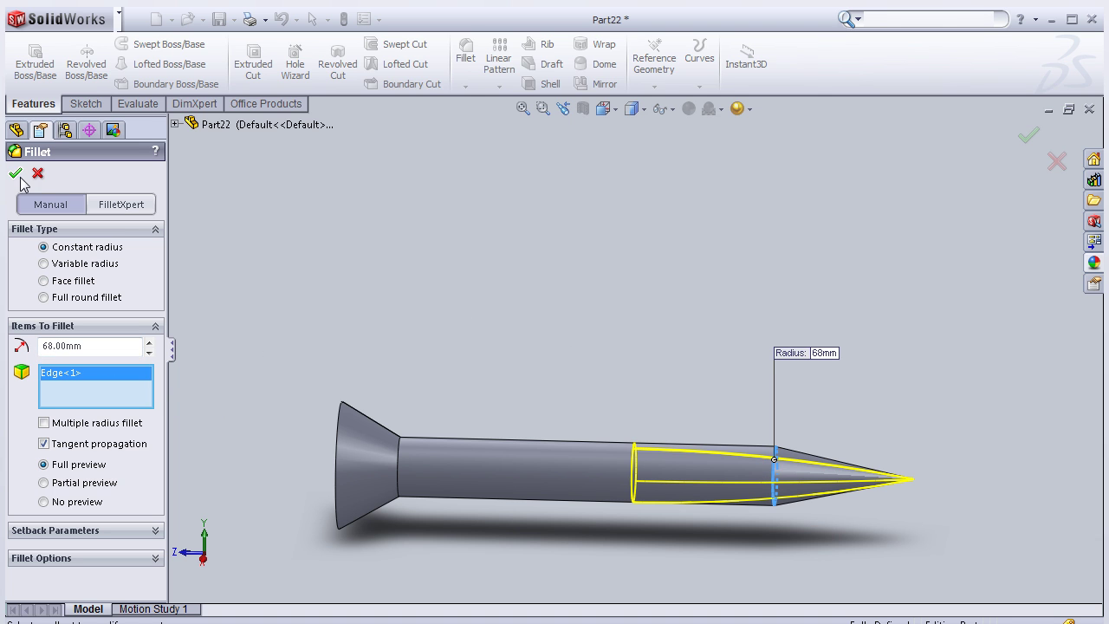
mouse_move(347, 317)
middle_down()
mouse_move(460, 441)
mouse_move(411, 418)
mouse_move(518, 425)
middle_up()
scroll(671, 420, up, 3)
middle_drag(788, 318, 639, 361)
scroll(728, 362, down, 3)
mouse_move(723, 347)
middle_down()
mouse_move(411, 387)
mouse_move(553, 351)
mouse_move(560, 364)
mouse_move(303, 368)
mouse_move(242, 349)
middle_up()
- Start a sketch on the screw head's flat face, viewed Normal To
click(624, 411)
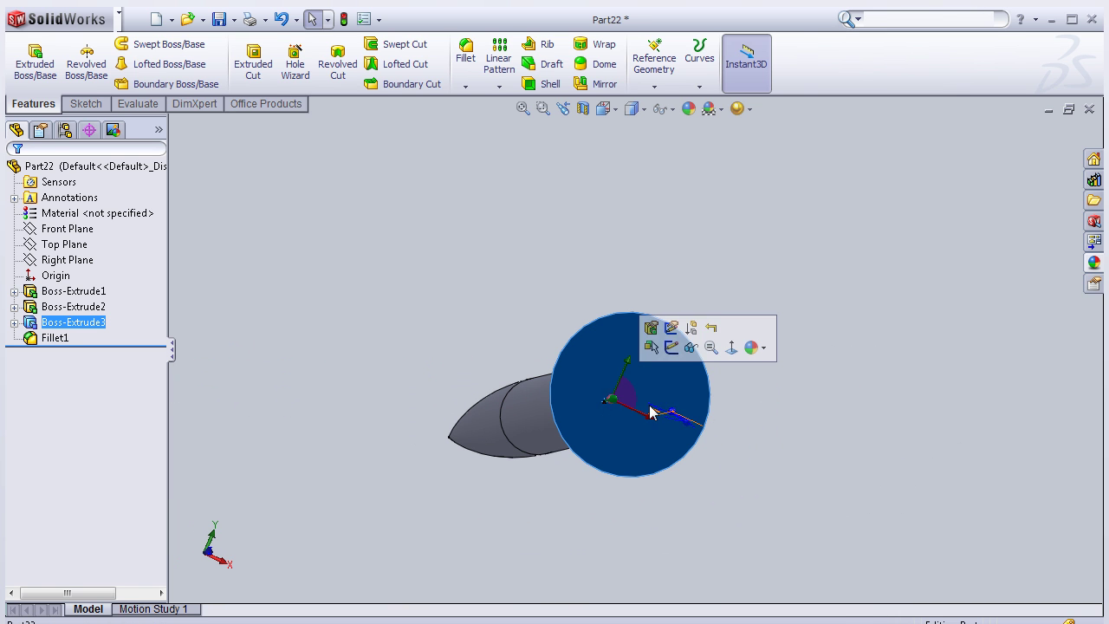
click(670, 348)
key(space)
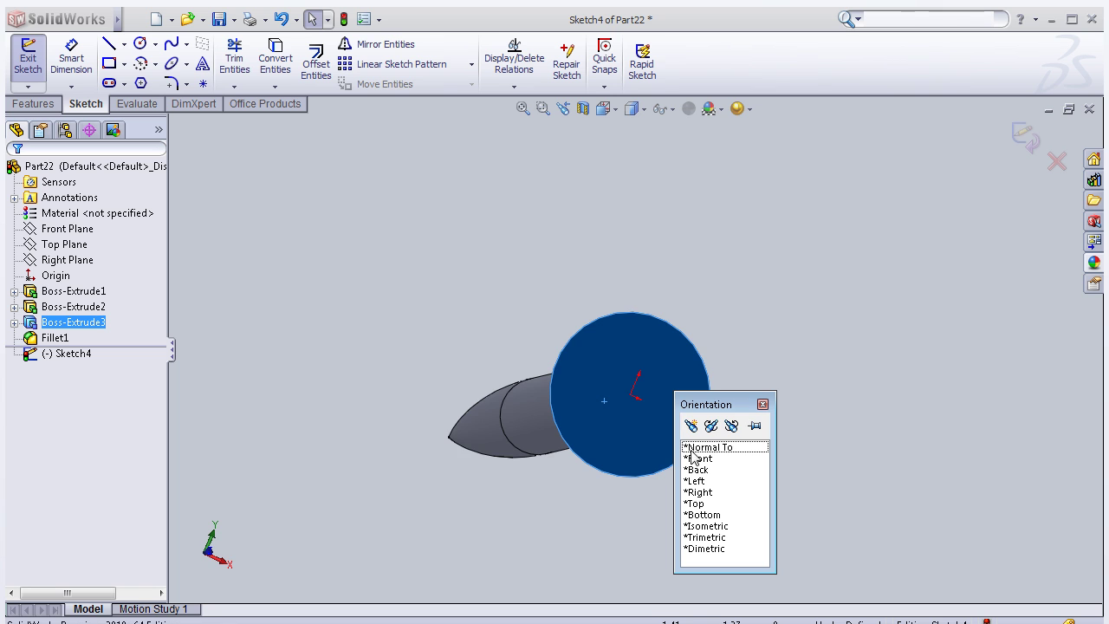
double_click(694, 449)
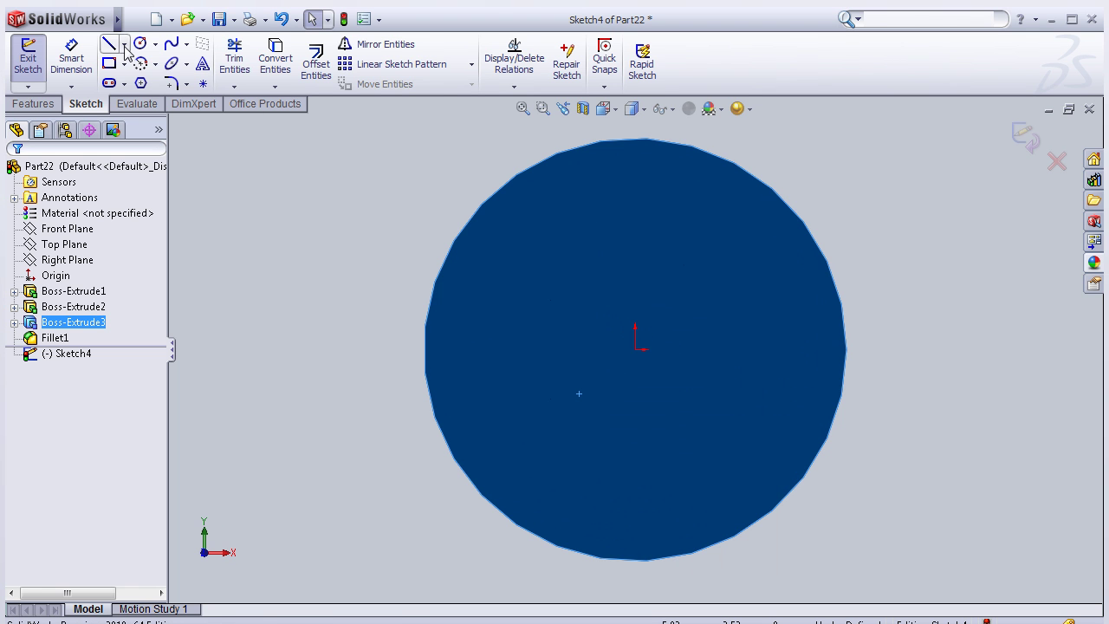
- Begin a vertical centerline from the top of the head
click(141, 82)
click(124, 43)
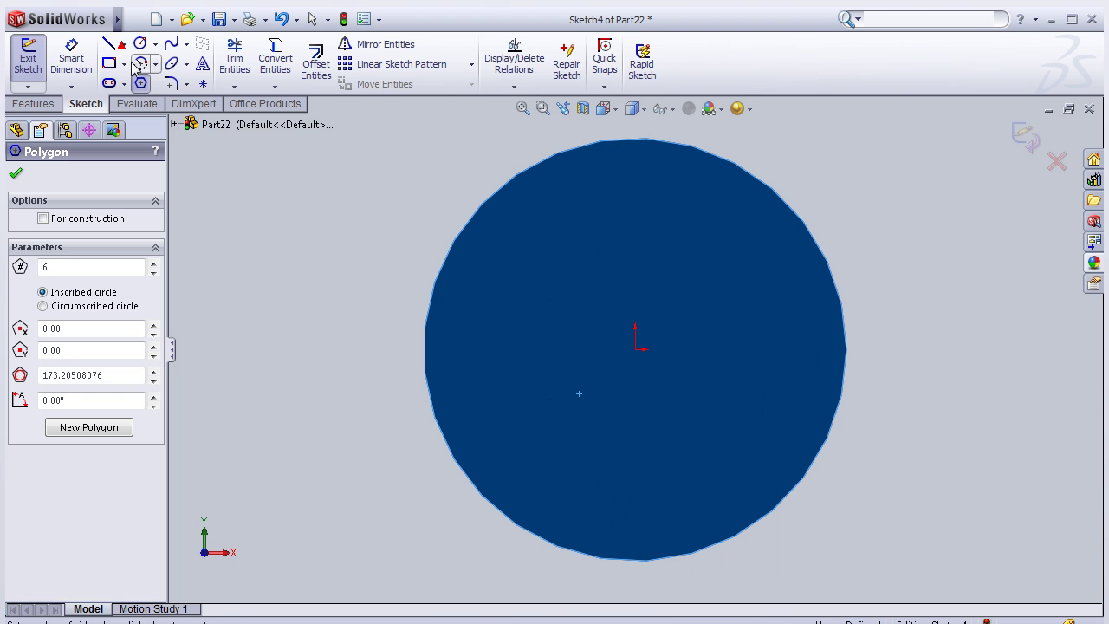
key(Escape)
key(Escape)
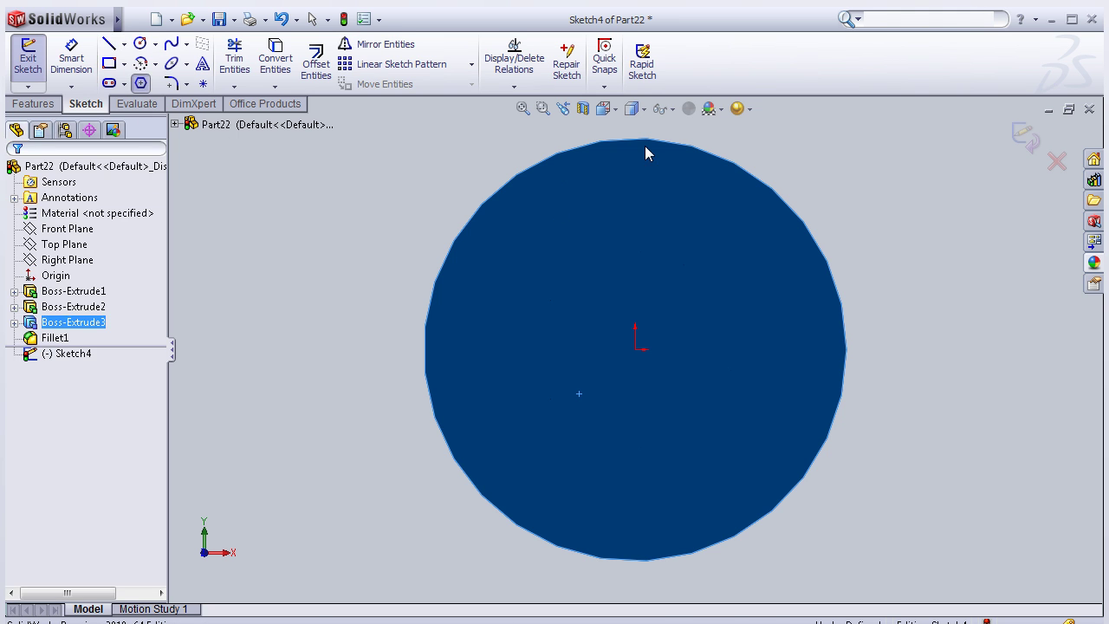
key(l)
click(637, 136)
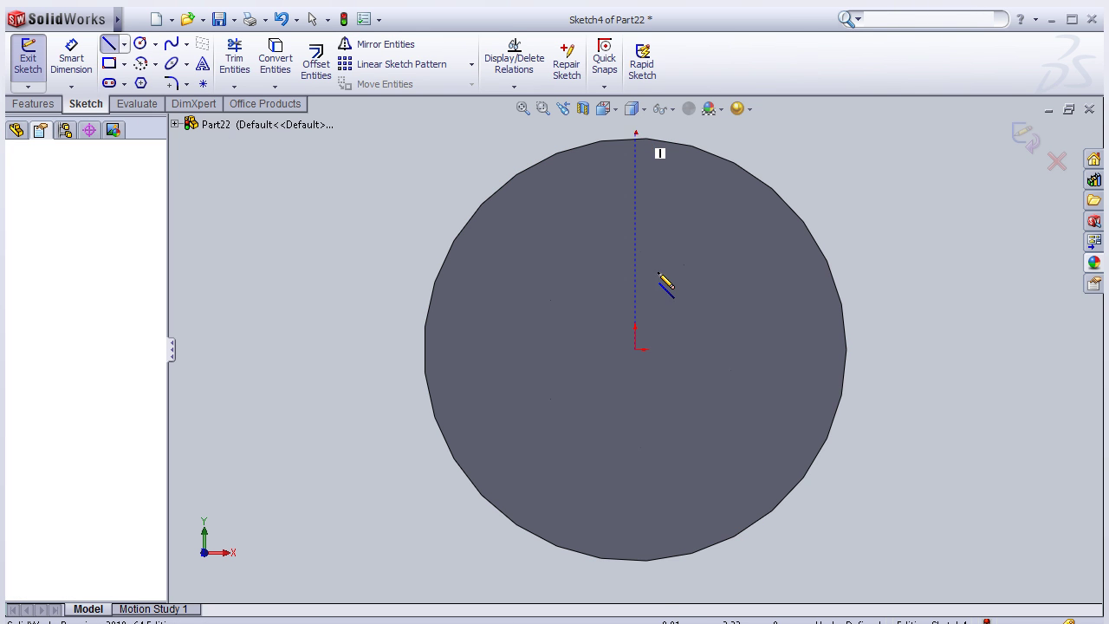
- Finish the vertical centerline and add a horizontal centerline across the head centre
click(635, 588)
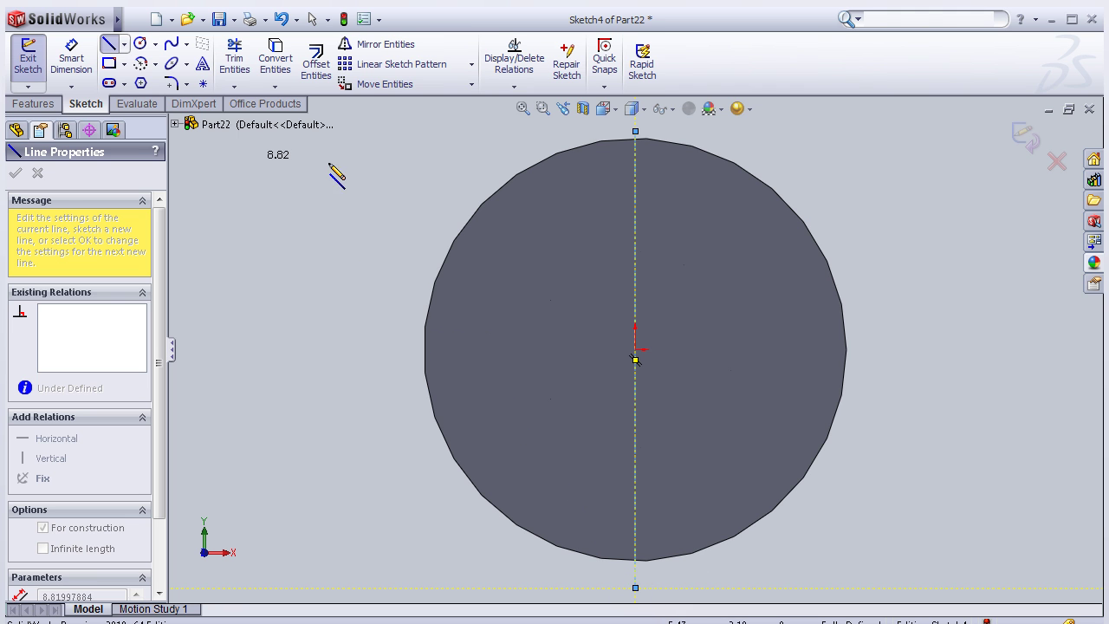
key(Escape)
key(Escape)
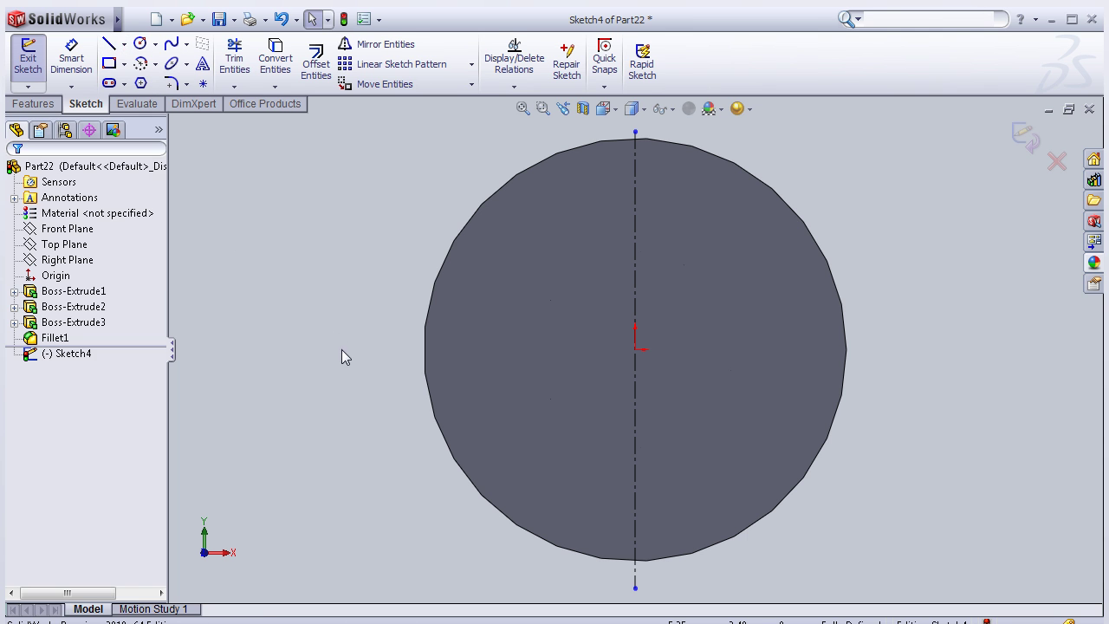
key(Return)
click(417, 351)
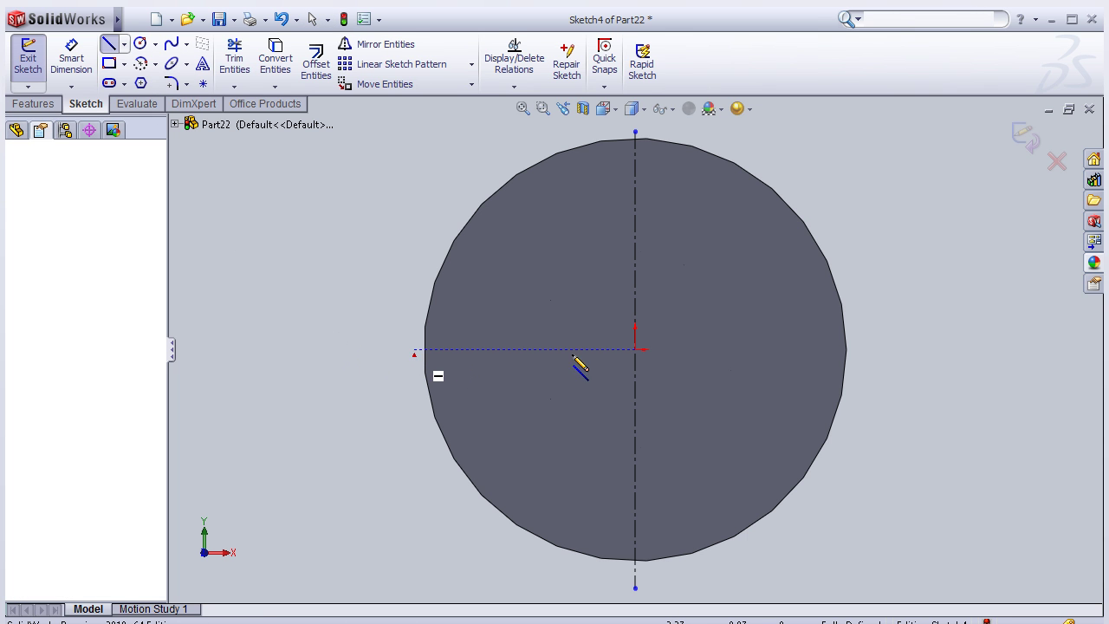
click(954, 350)
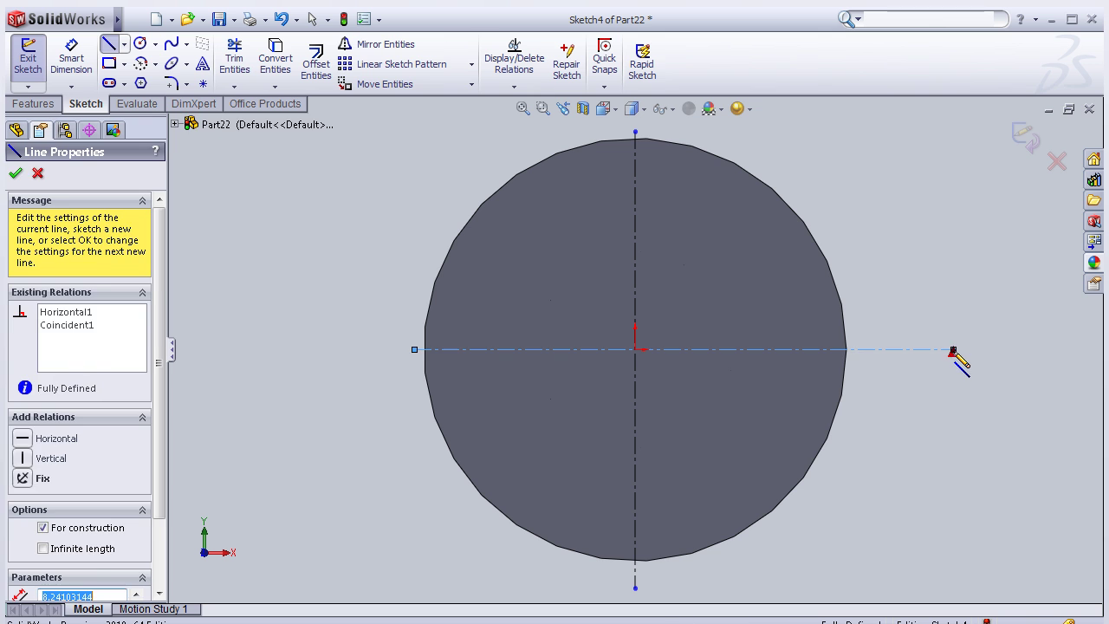
key(Escape)
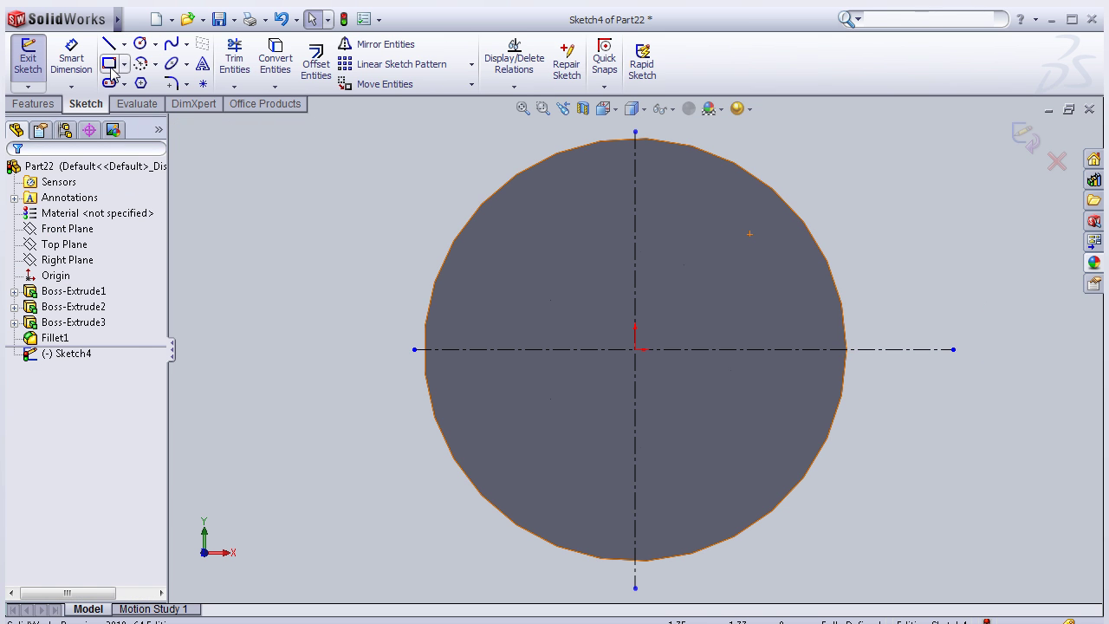
- Draw vertical and horizontal corner rectangles crossing at the centre to form the Phillips cross
key(r)
click(609, 179)
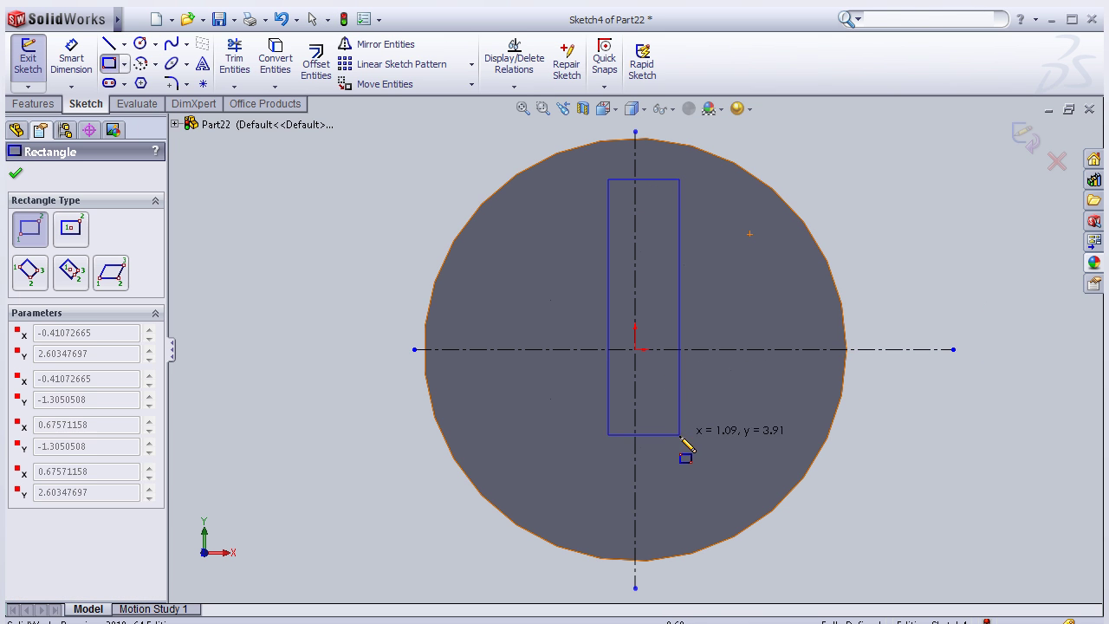
click(676, 513)
click(468, 330)
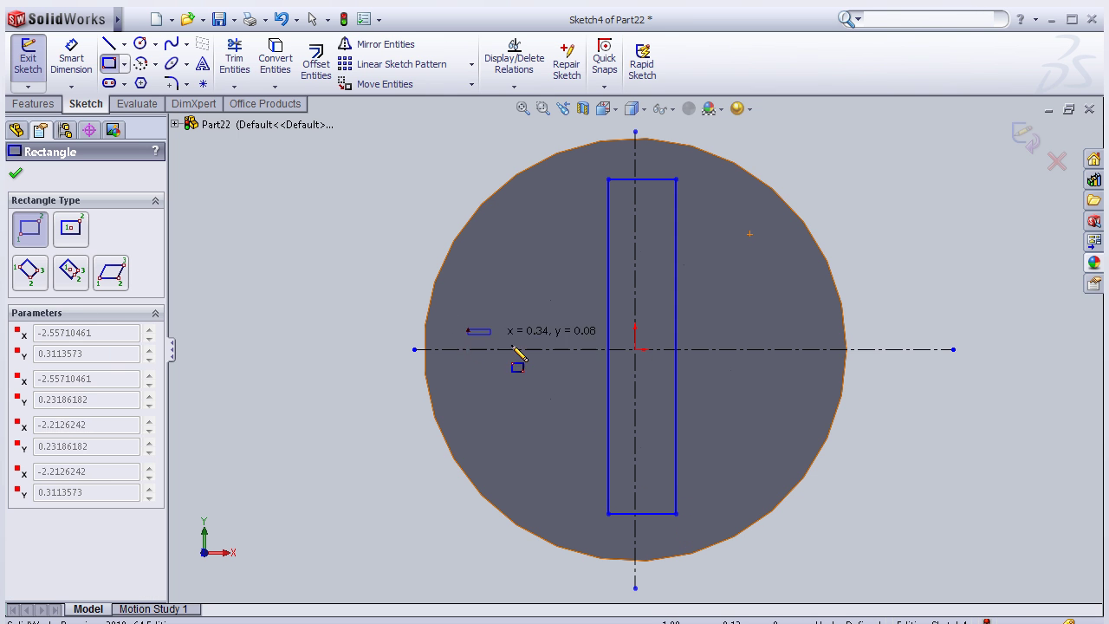
click(801, 383)
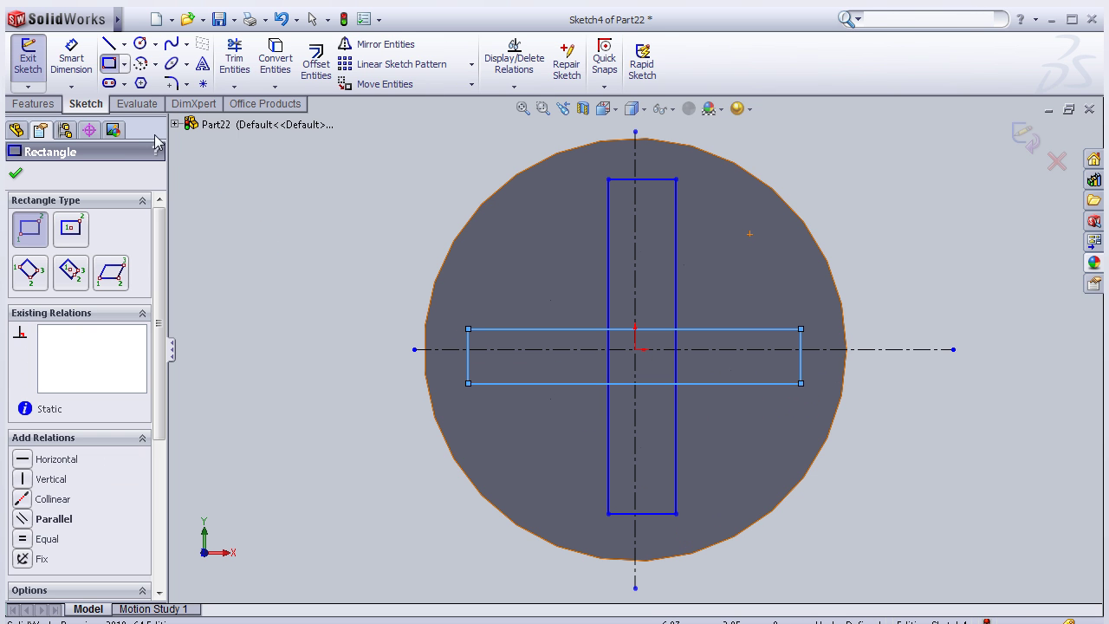
click(72, 64)
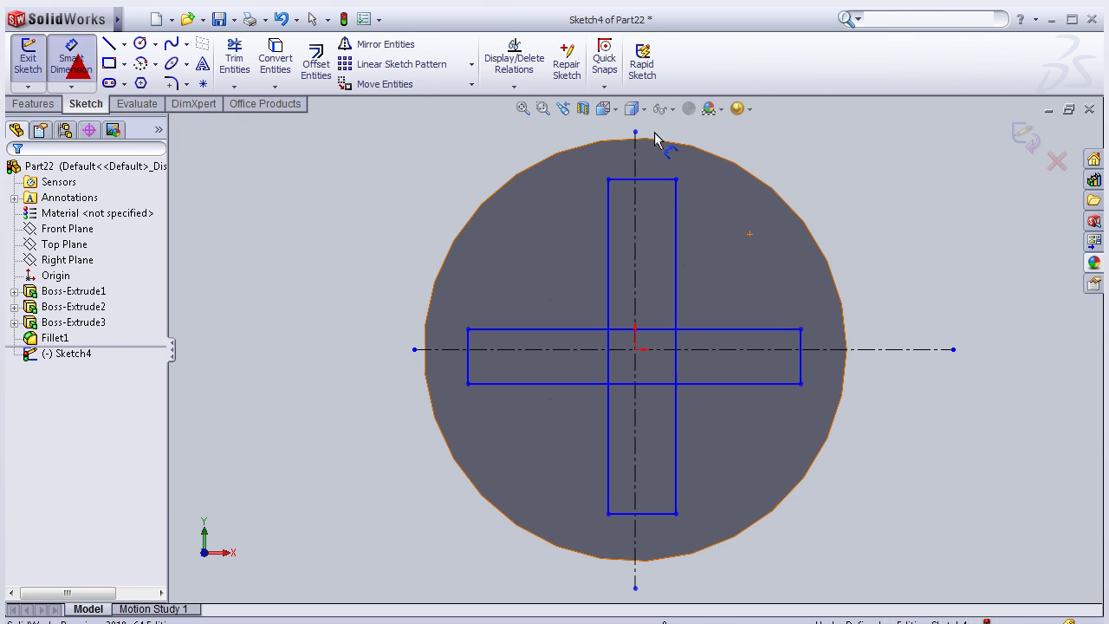
- Dimension the vertical slot 1 mm wide and 4.5 mm tall
click(661, 181)
key(f)
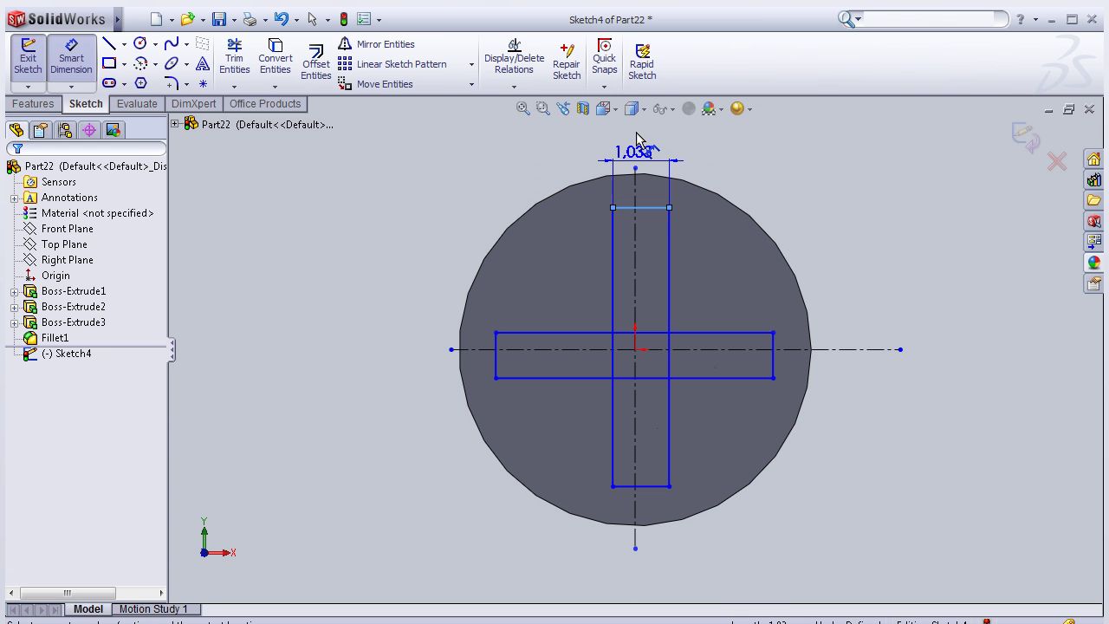
click(640, 130)
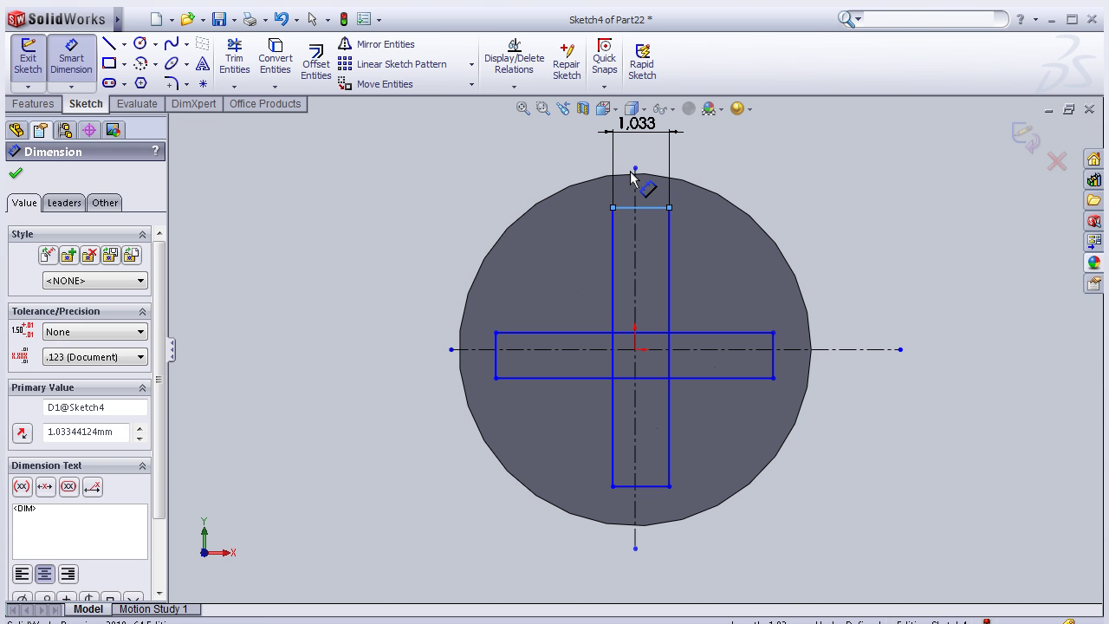
text(1)
click(569, 162)
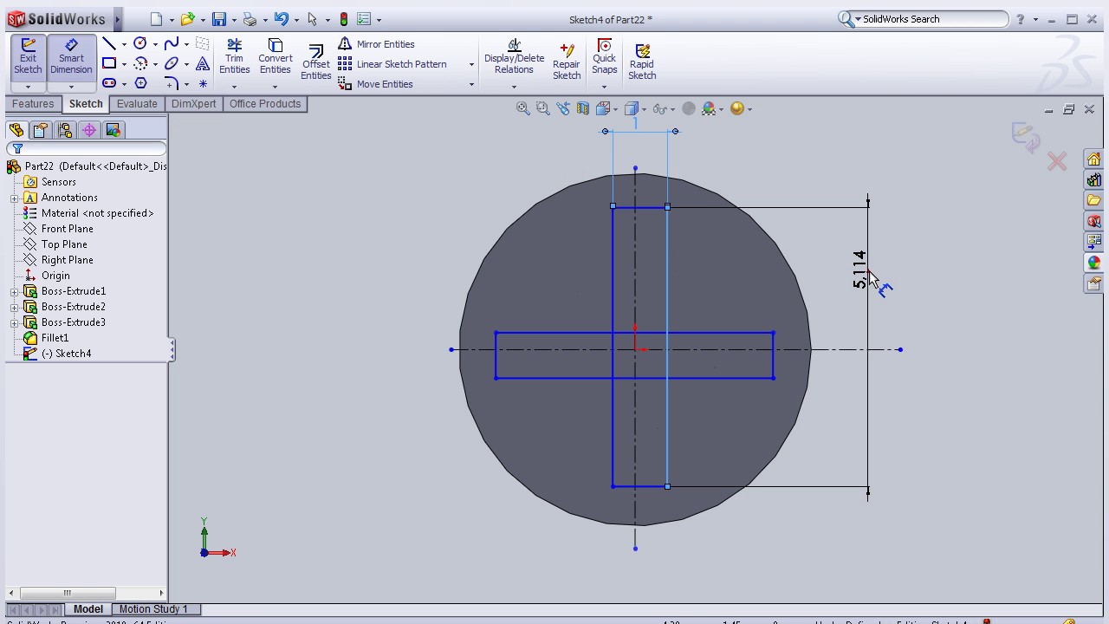
click(872, 276)
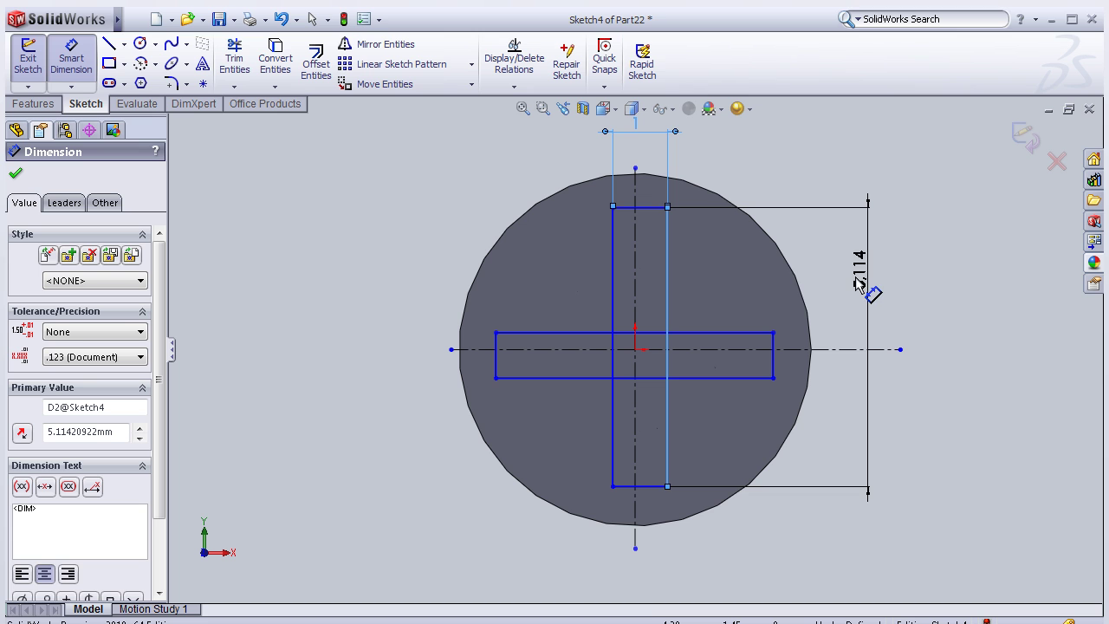
text(4)
click(800, 300)
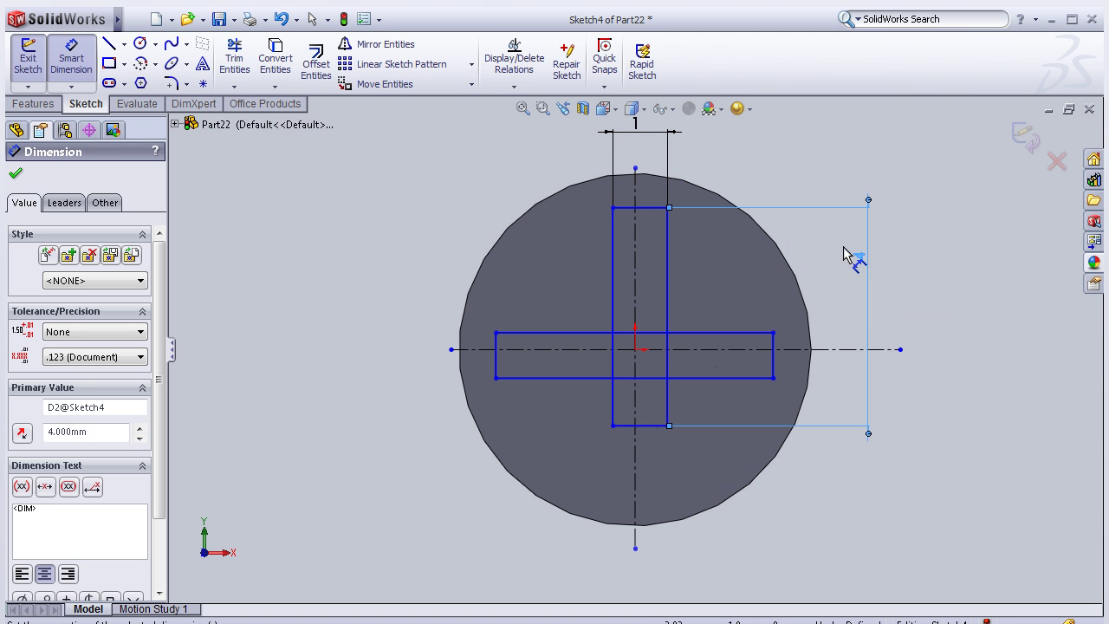
double_click(861, 264)
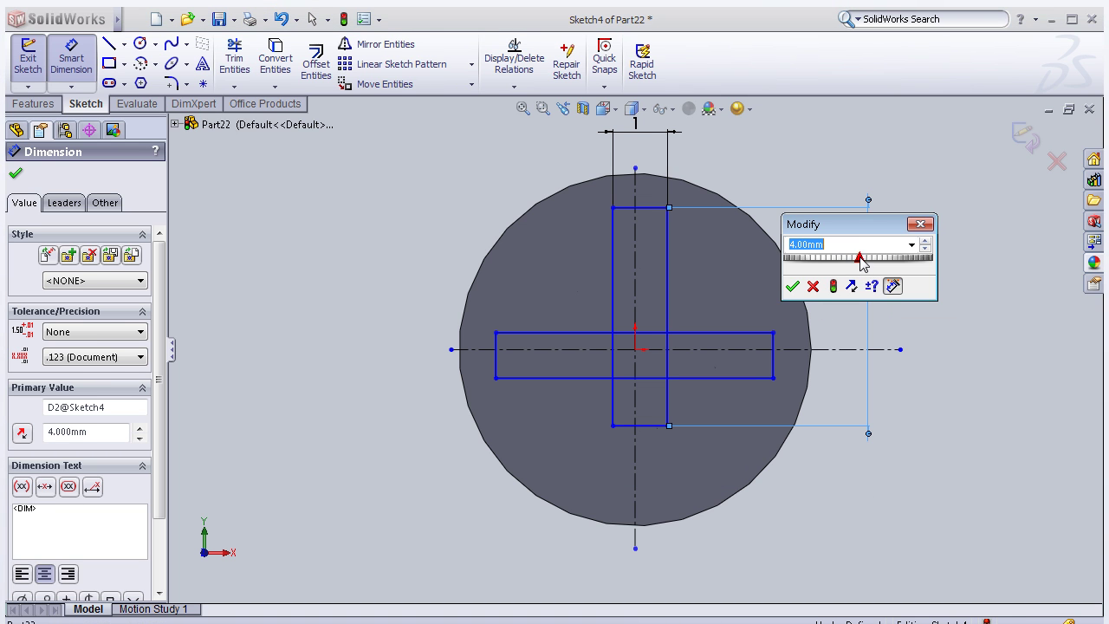
text(4.5)
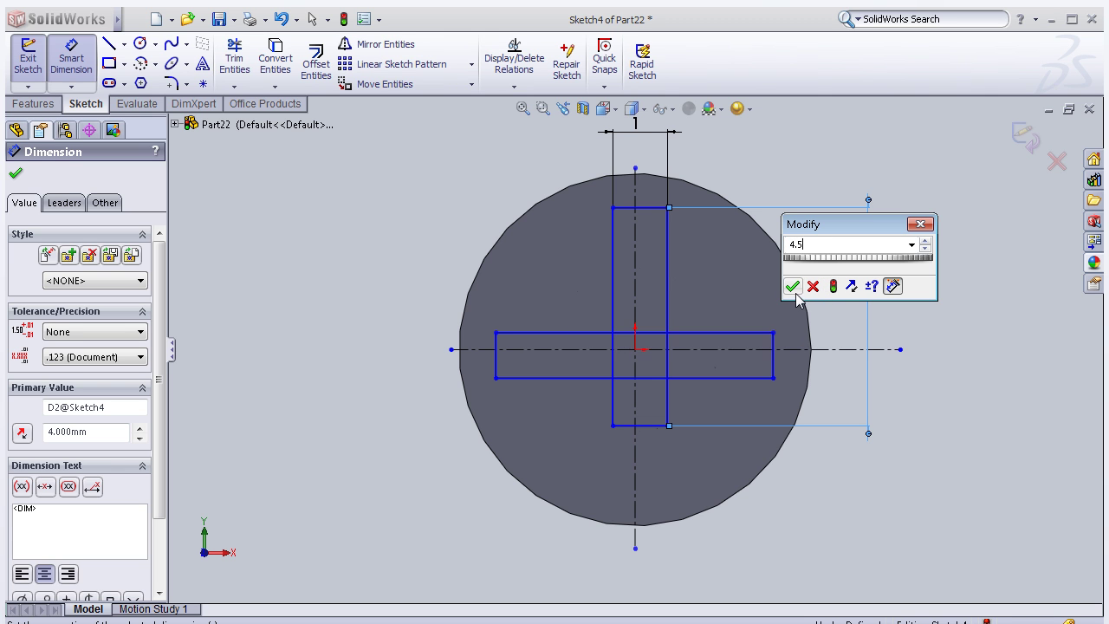
click(792, 287)
scroll(724, 279, down, 2)
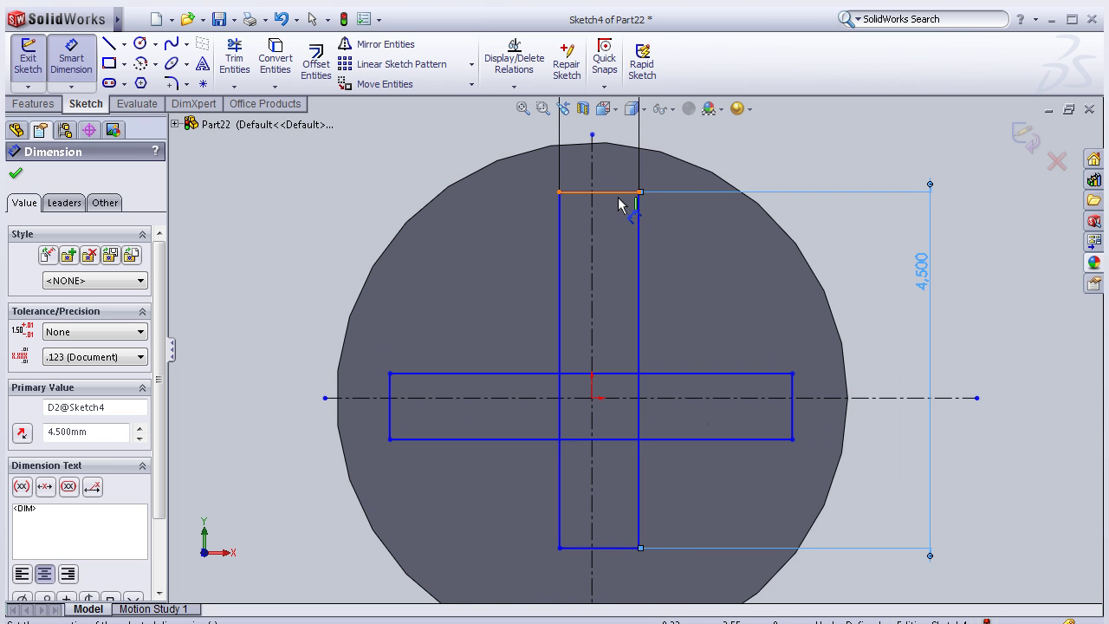
key(Escape)
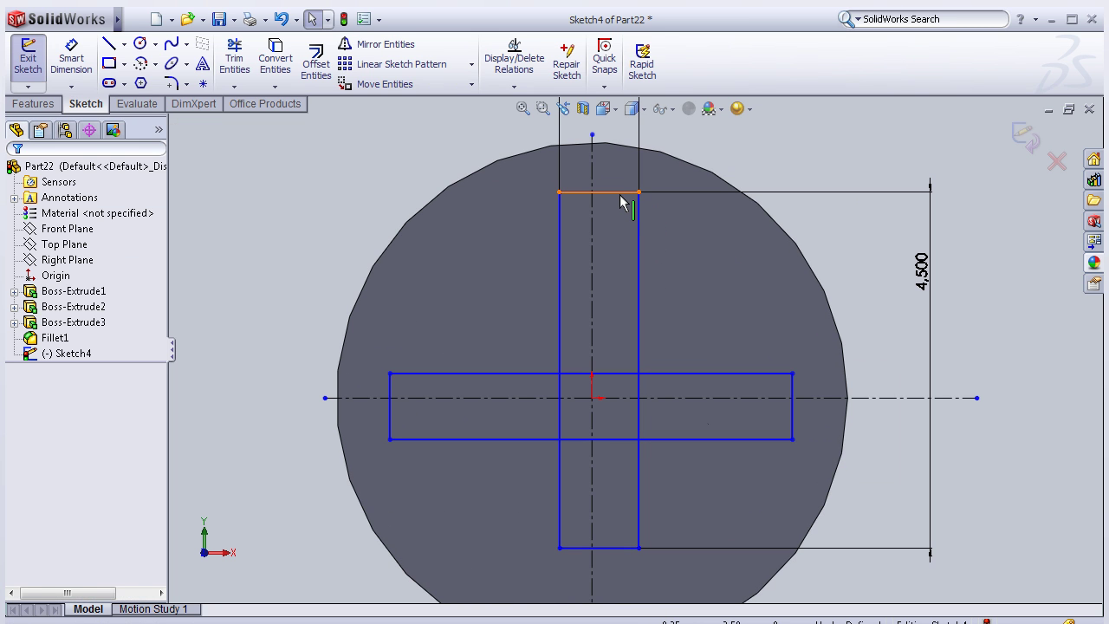
- Add two Equal relations so the horizontal bar is 1 mm wide and 4.5 mm long
click(621, 194)
click(792, 399)
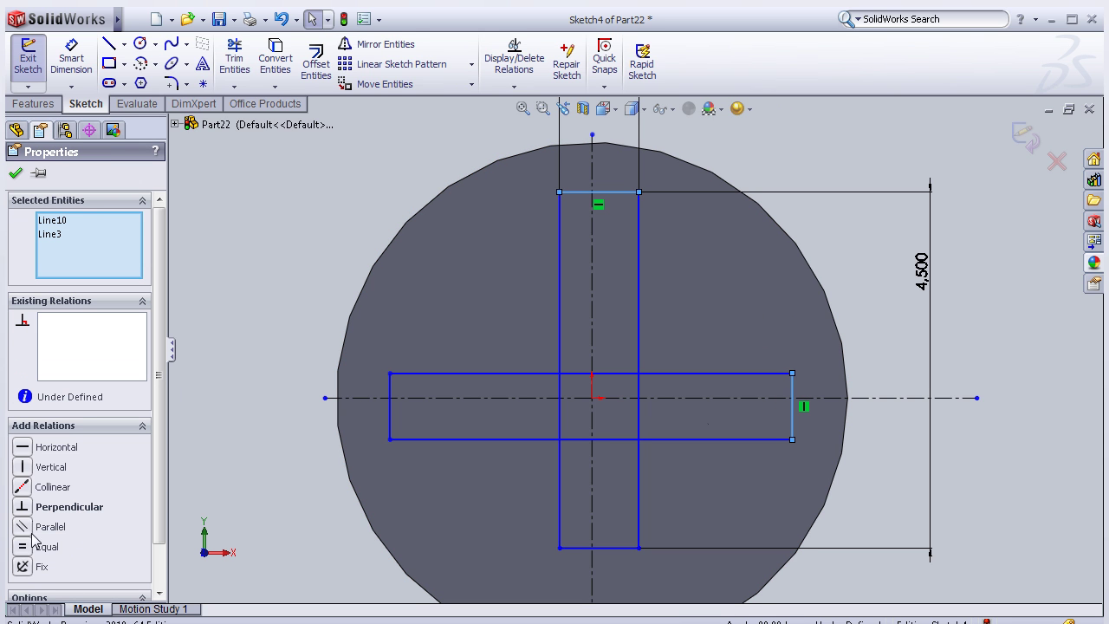
click(24, 547)
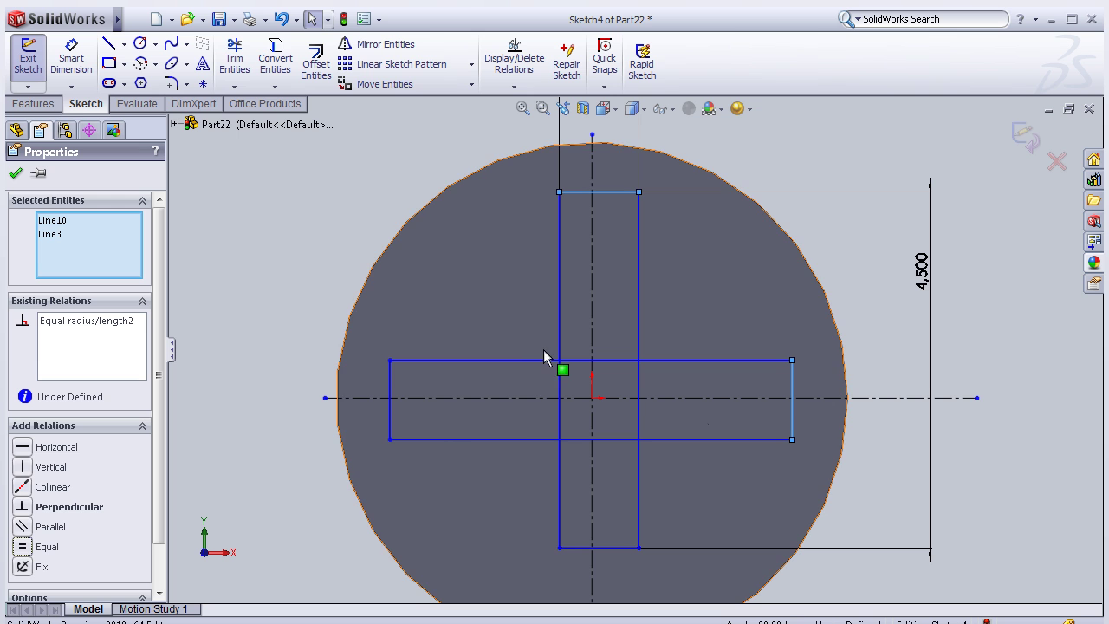
click(639, 325)
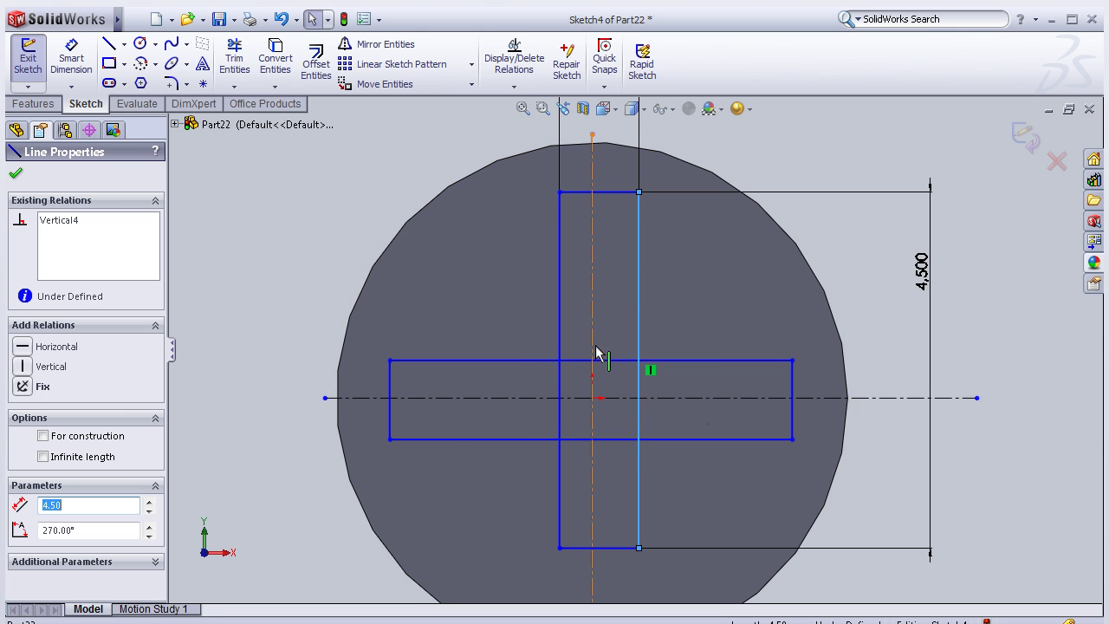
ctrl+click(611, 360)
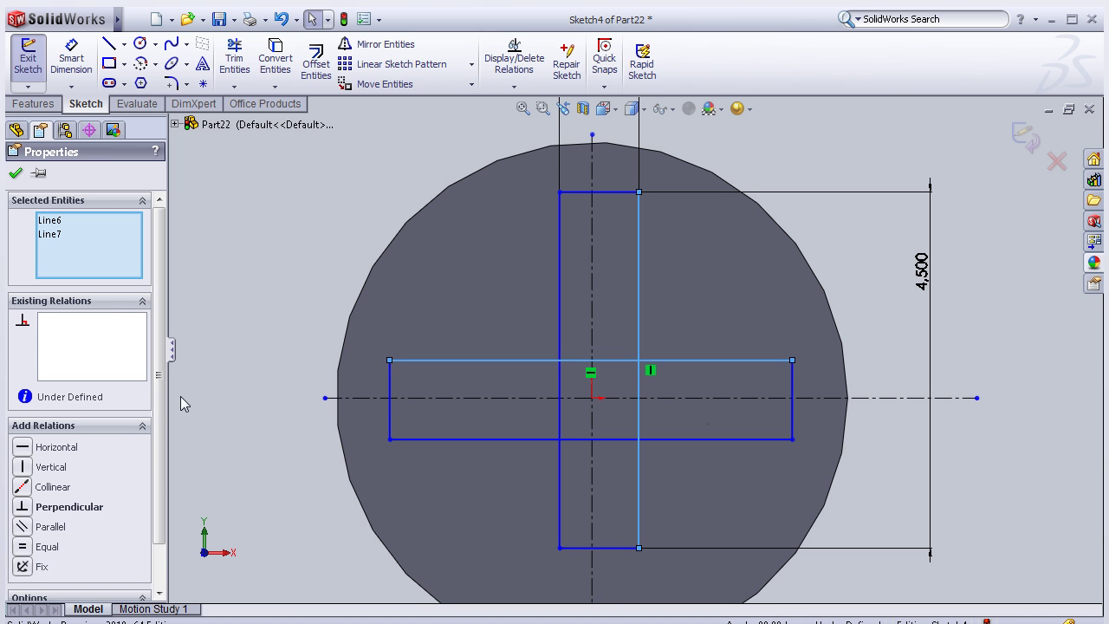
click(56, 548)
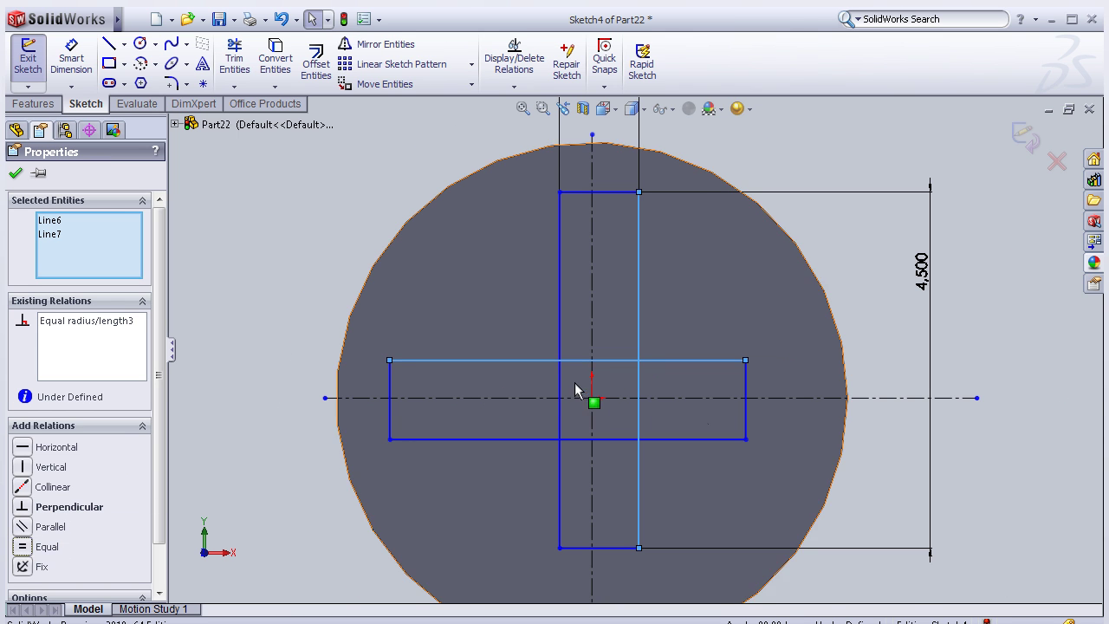
ctrl+middle_drag(575, 389, 598, 377)
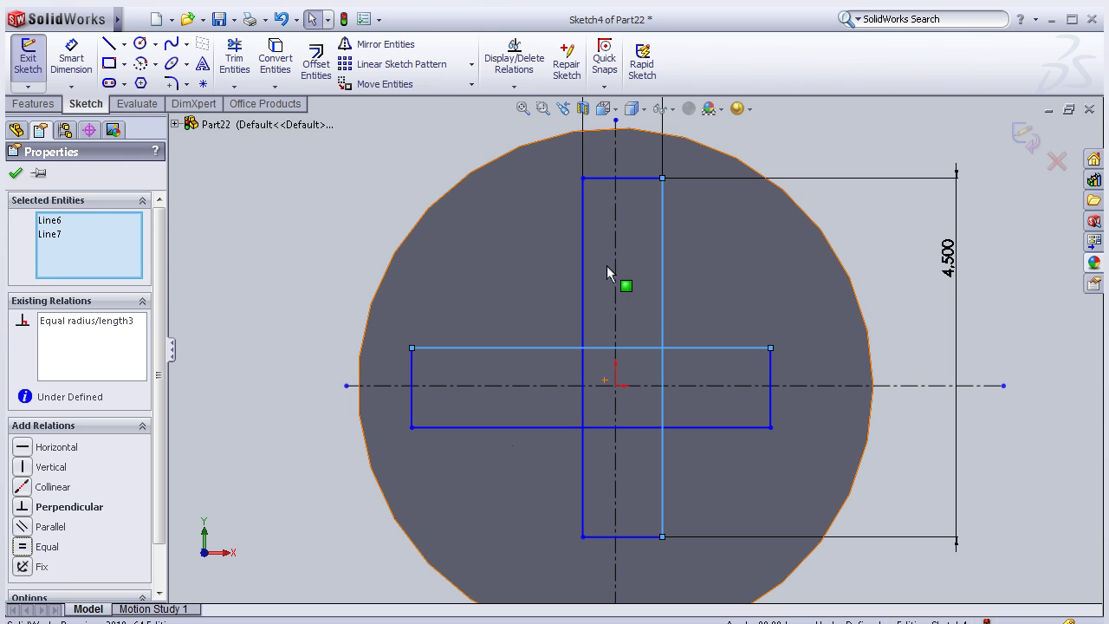
key(Escape)
click(661, 300)
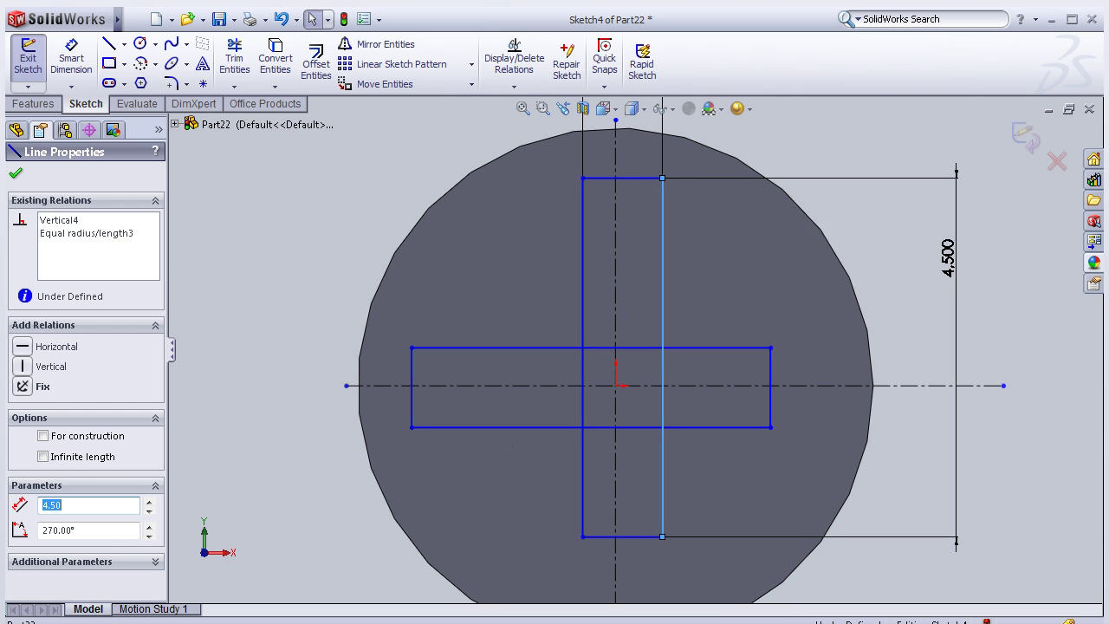
- Make the vertical bar's sides and the horizontal bar's top and bottom edges symmetric about the centrelines
click(617, 299)
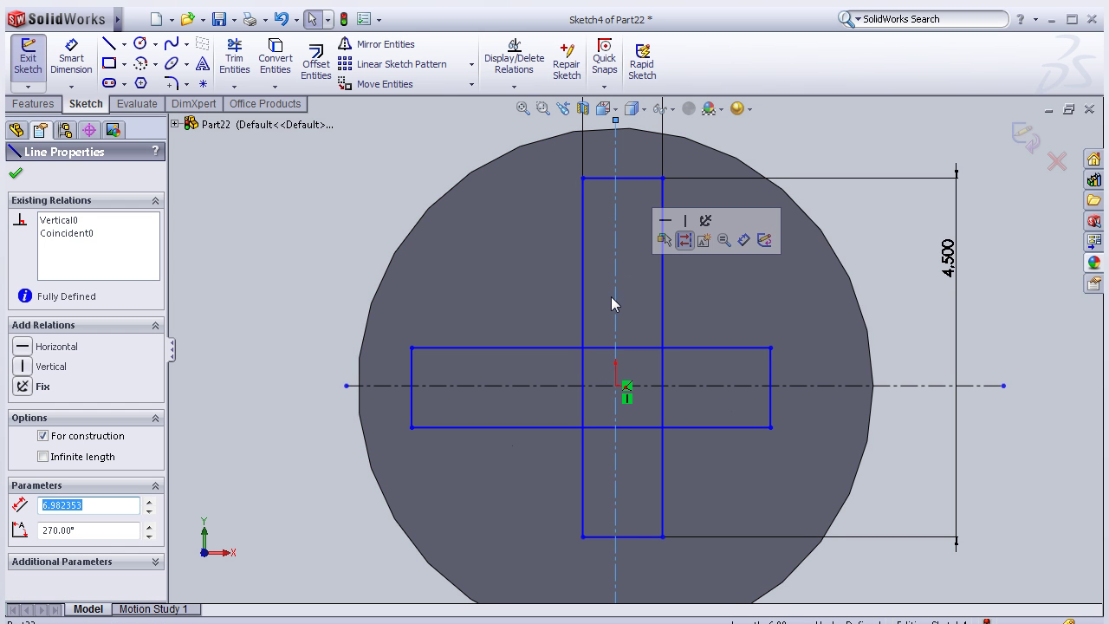
click(586, 315)
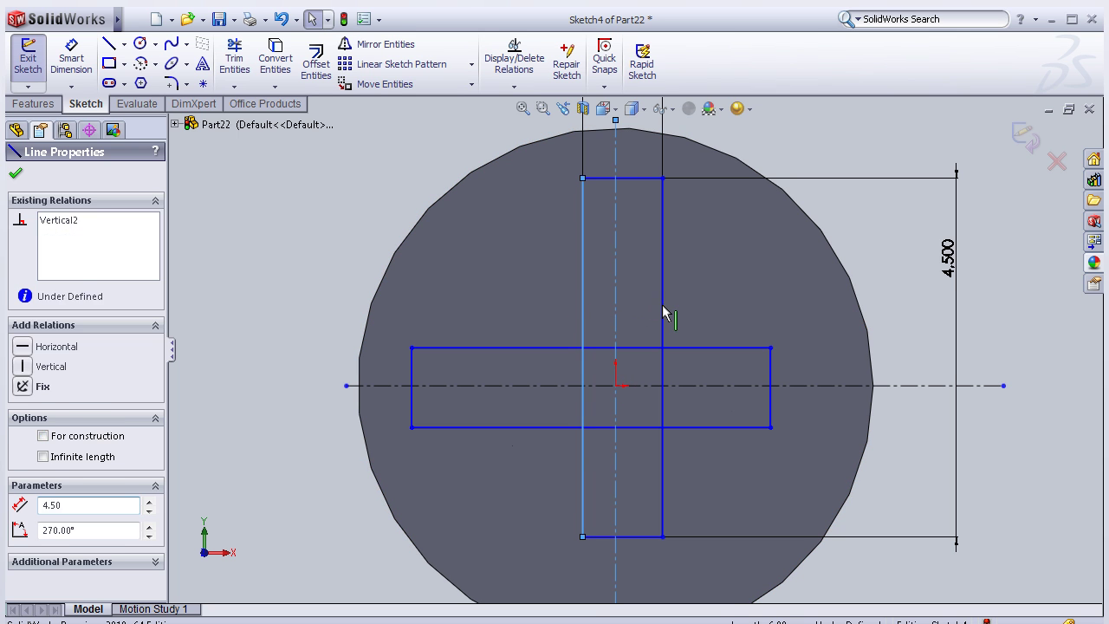
ctrl+click(663, 312)
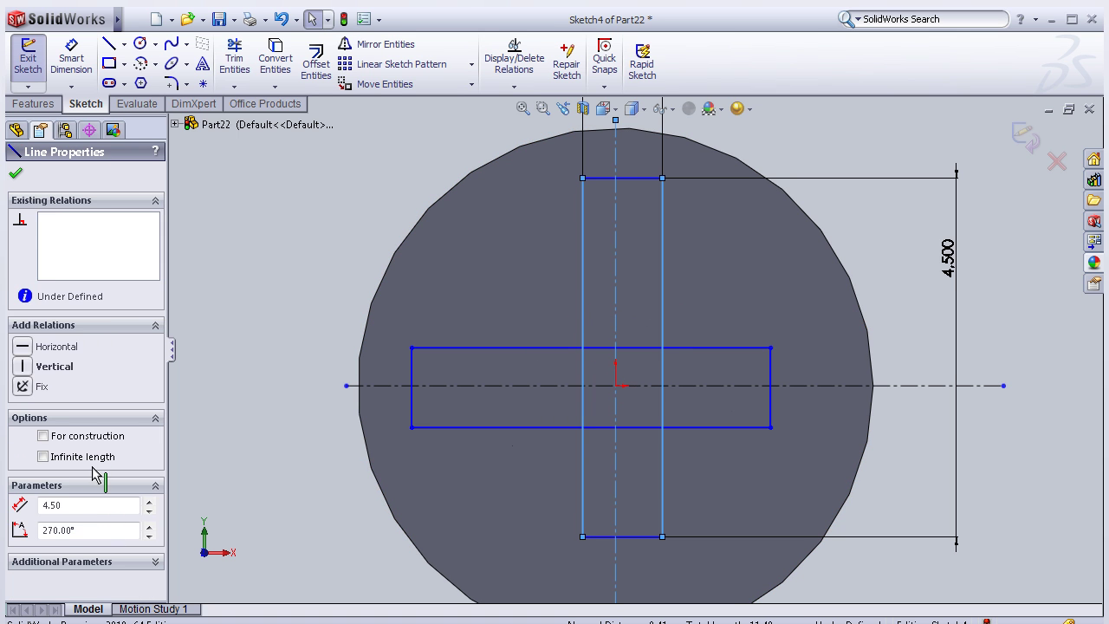
click(48, 548)
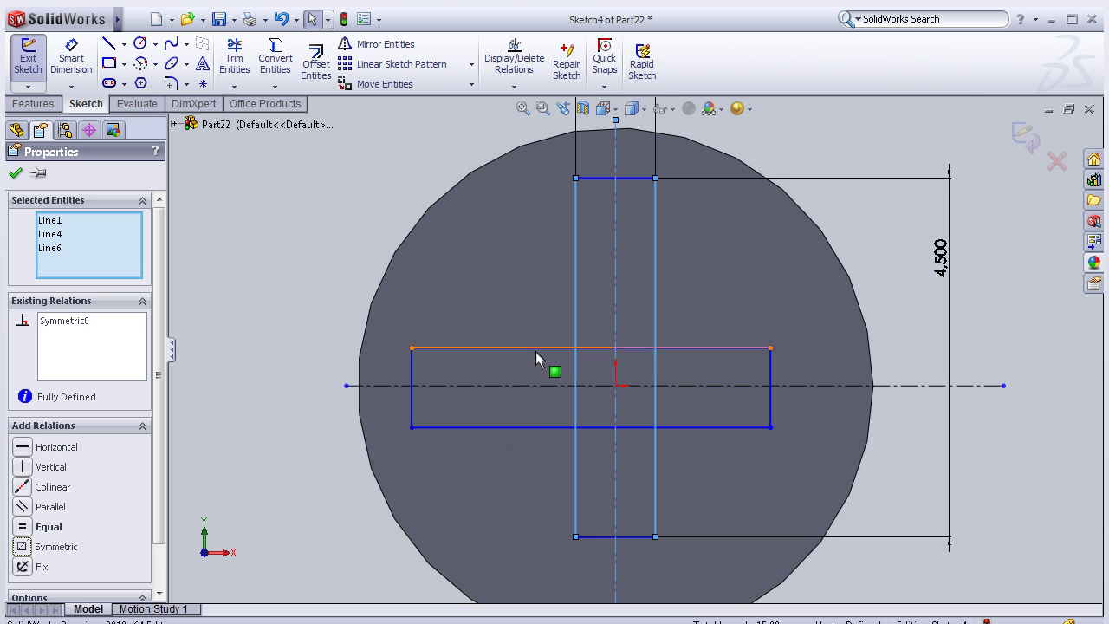
click(538, 385)
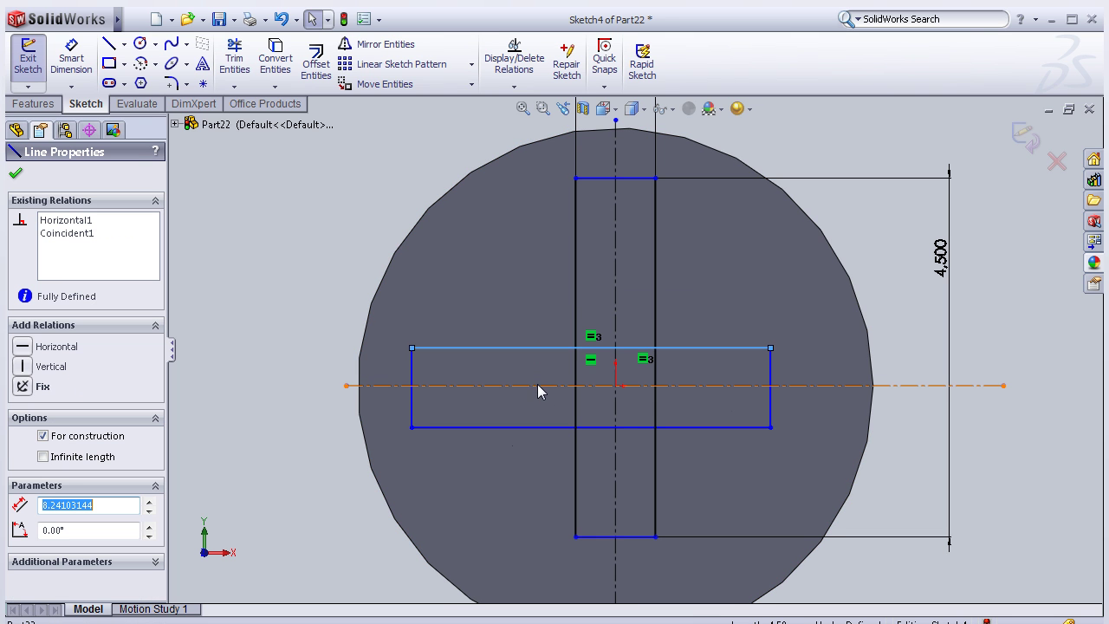
click(532, 349)
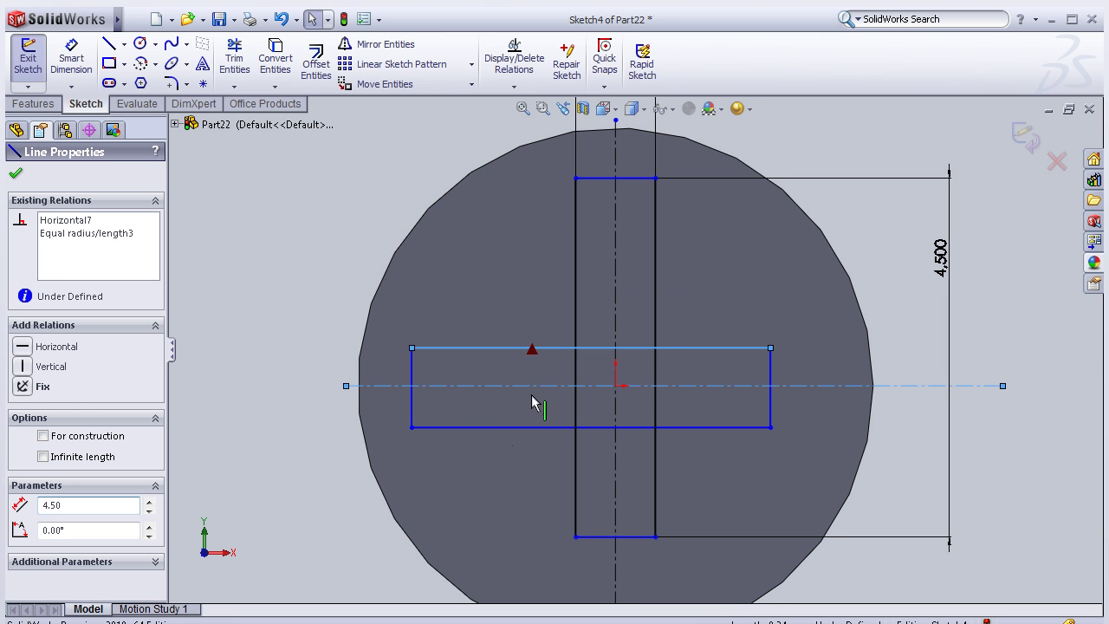
ctrl+click(529, 427)
click(524, 406)
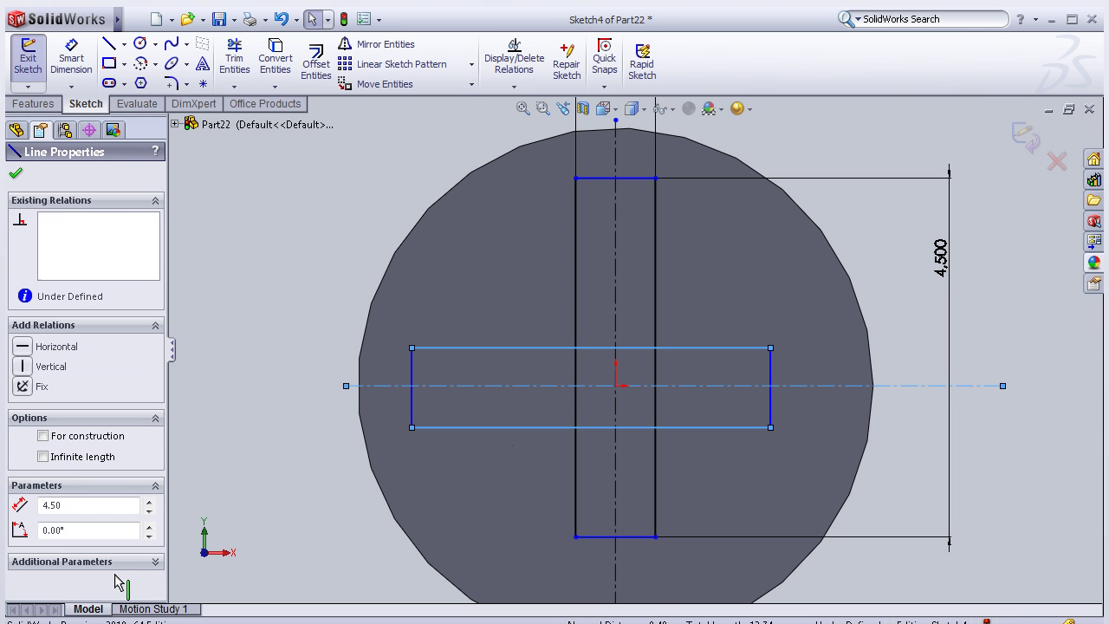
click(52, 546)
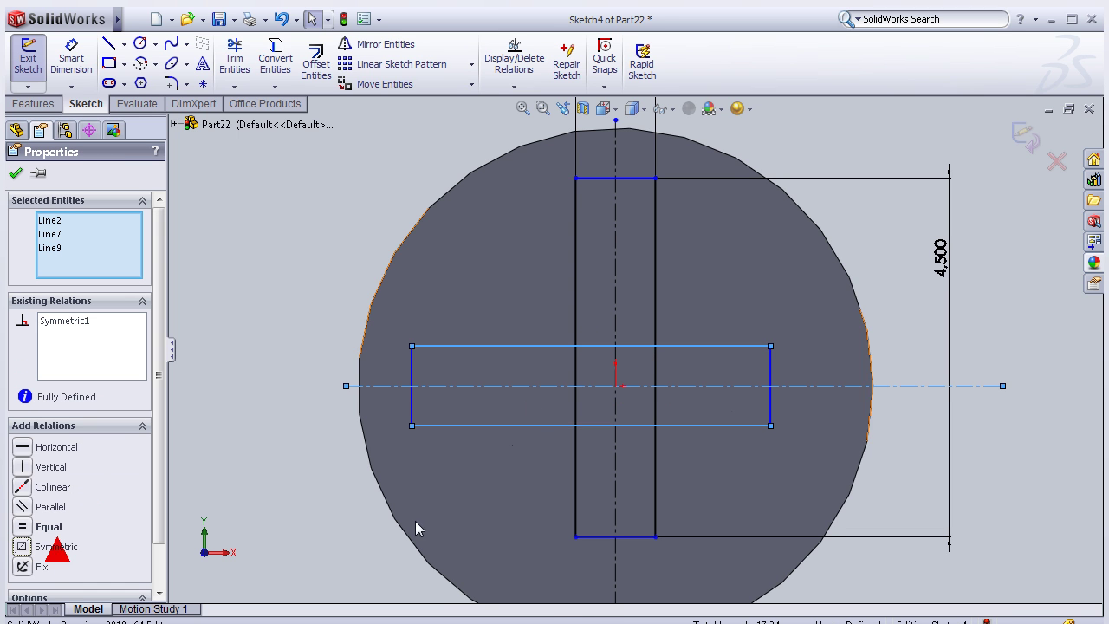
- Make the horizontal bar's ends and the vertical bar's top and bottom edges symmetric about the centrelines
click(766, 388)
click(617, 323)
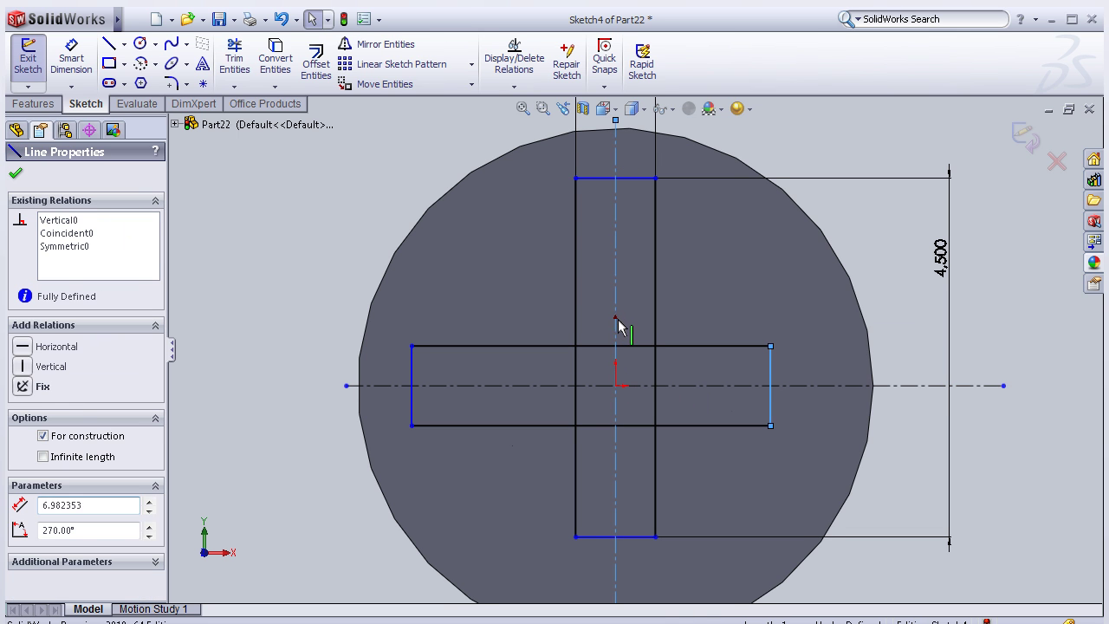
ctrl+click(415, 368)
ctrl+click(354, 387)
click(56, 547)
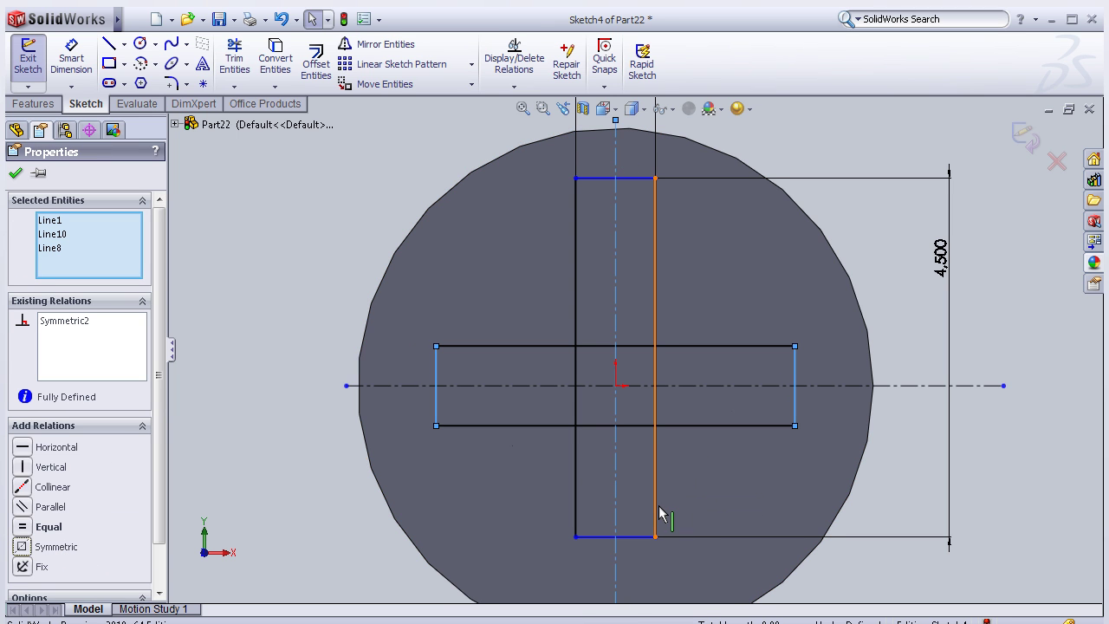
click(606, 180)
click(601, 387)
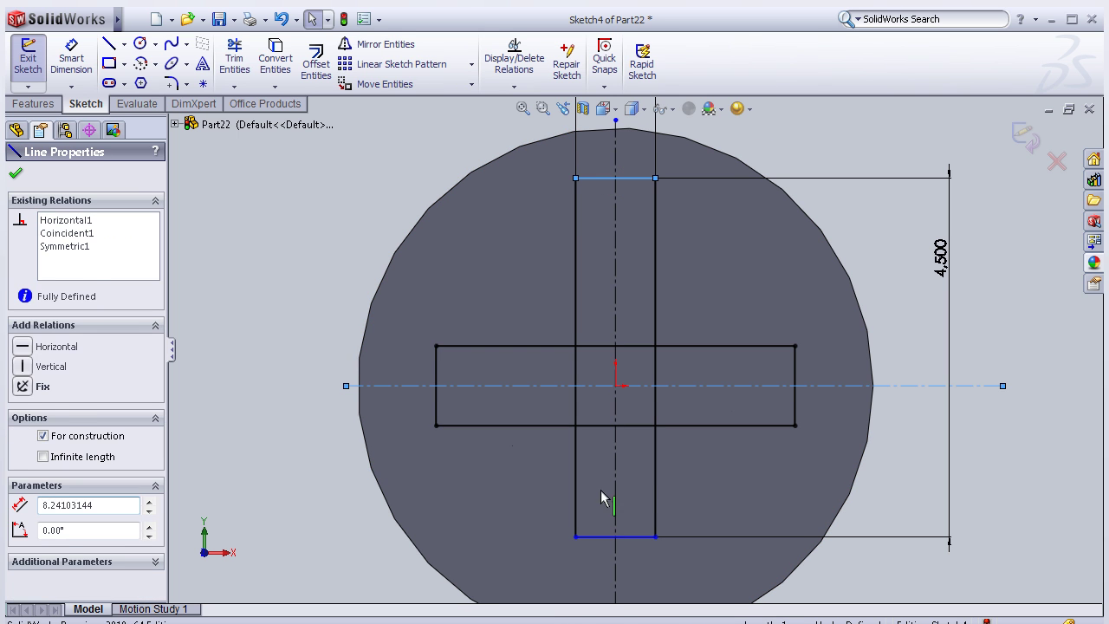
ctrl+click(600, 536)
click(600, 537)
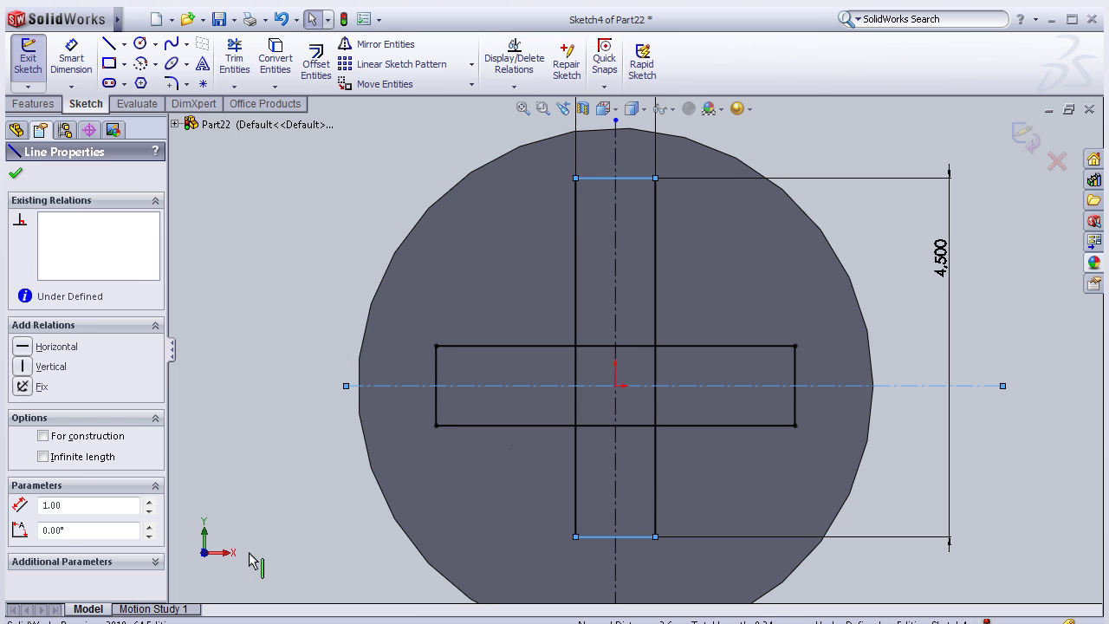
click(51, 550)
key(f)
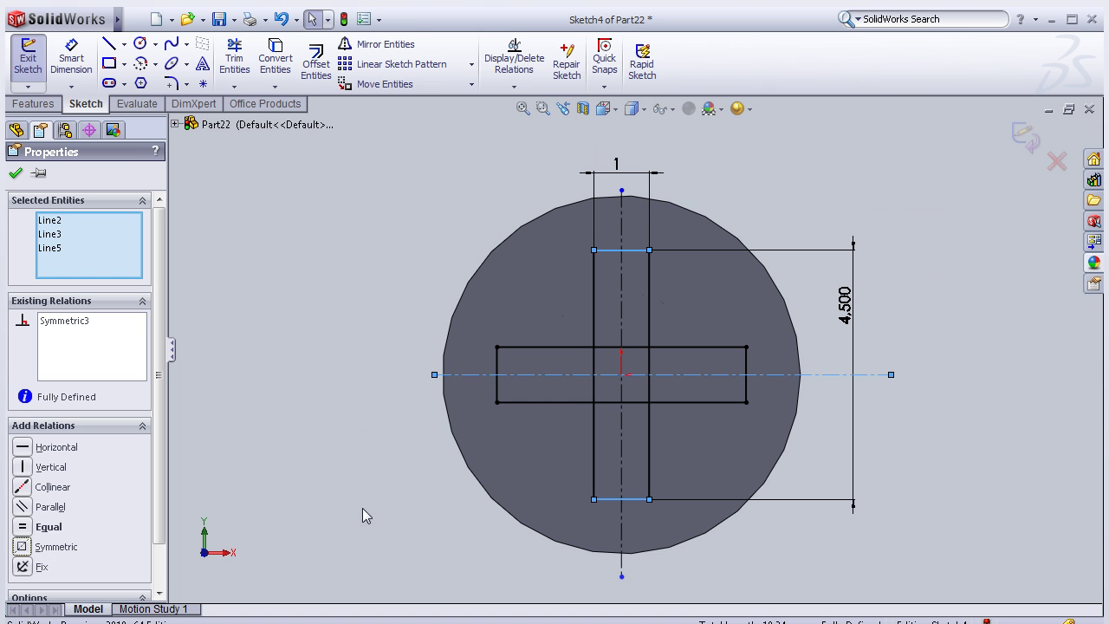
click(15, 174)
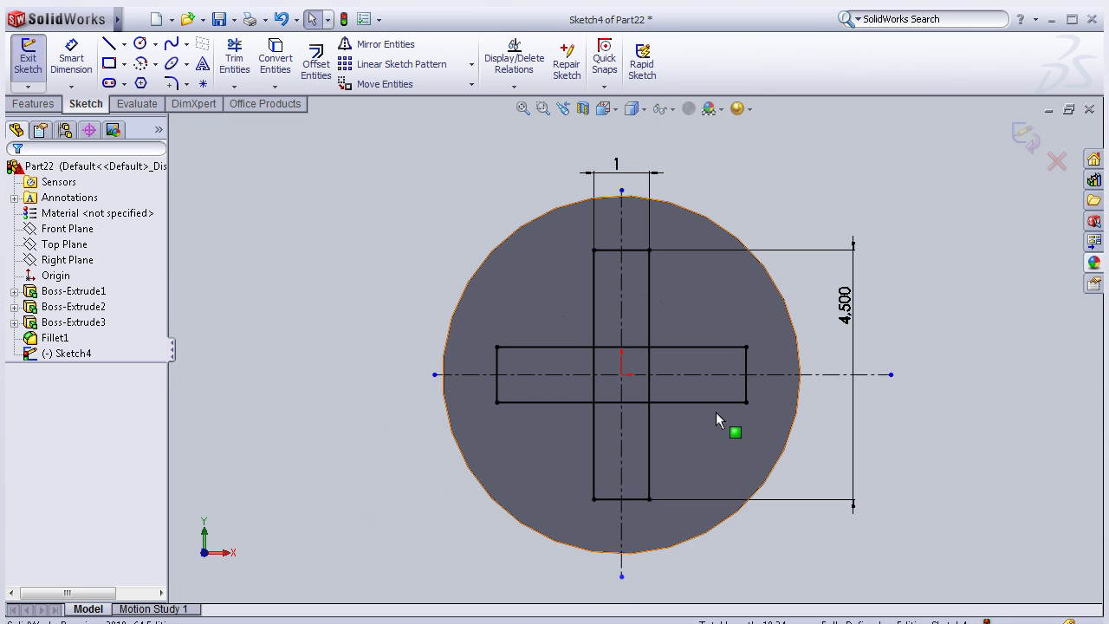
scroll(716, 429, down, 2)
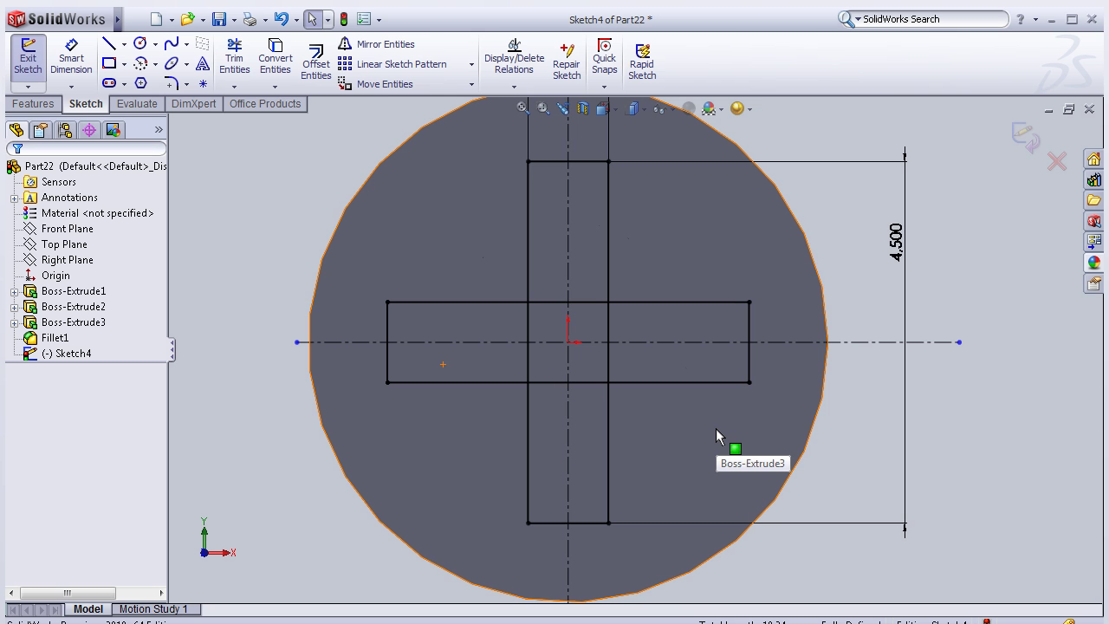
- Trim the horizontal bar's top and bottom edges between the vertical bar's sides
key(f)
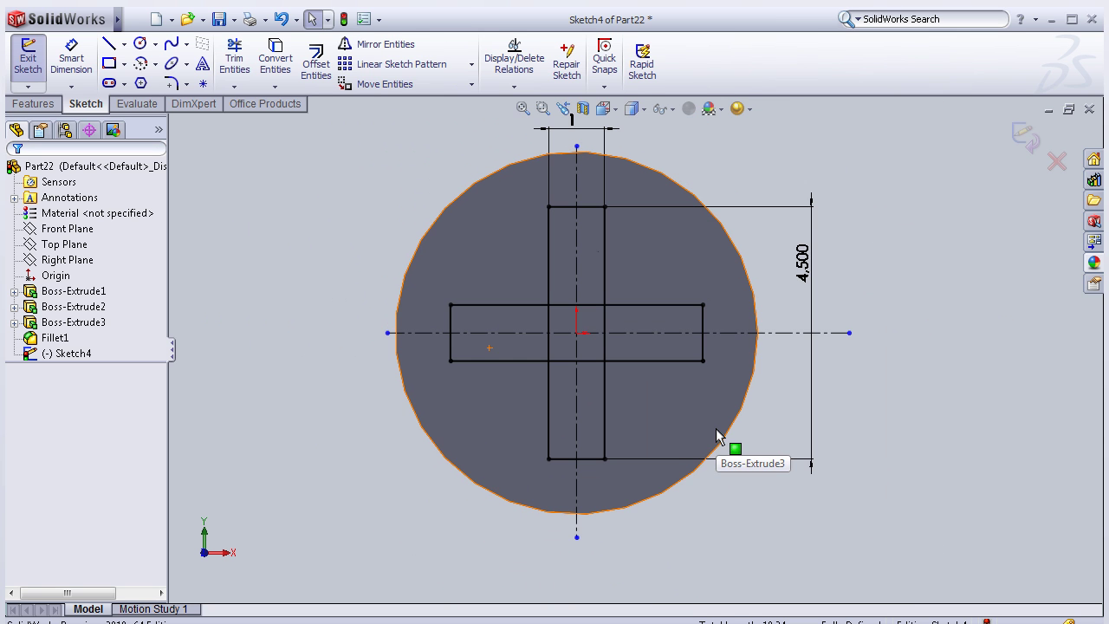
scroll(676, 414, down, 1)
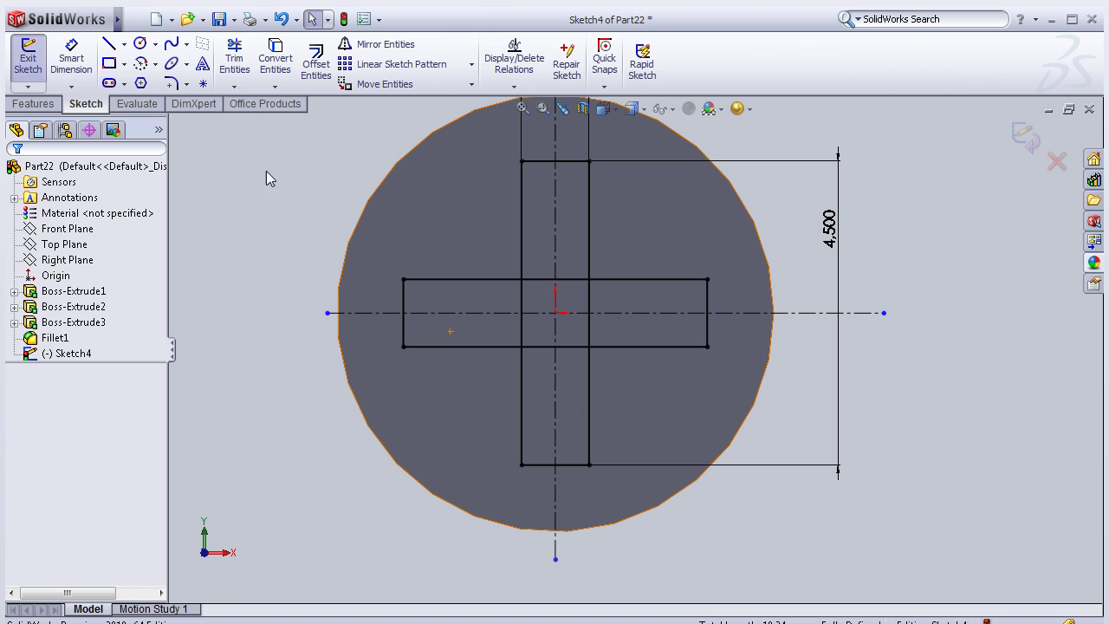
click(241, 71)
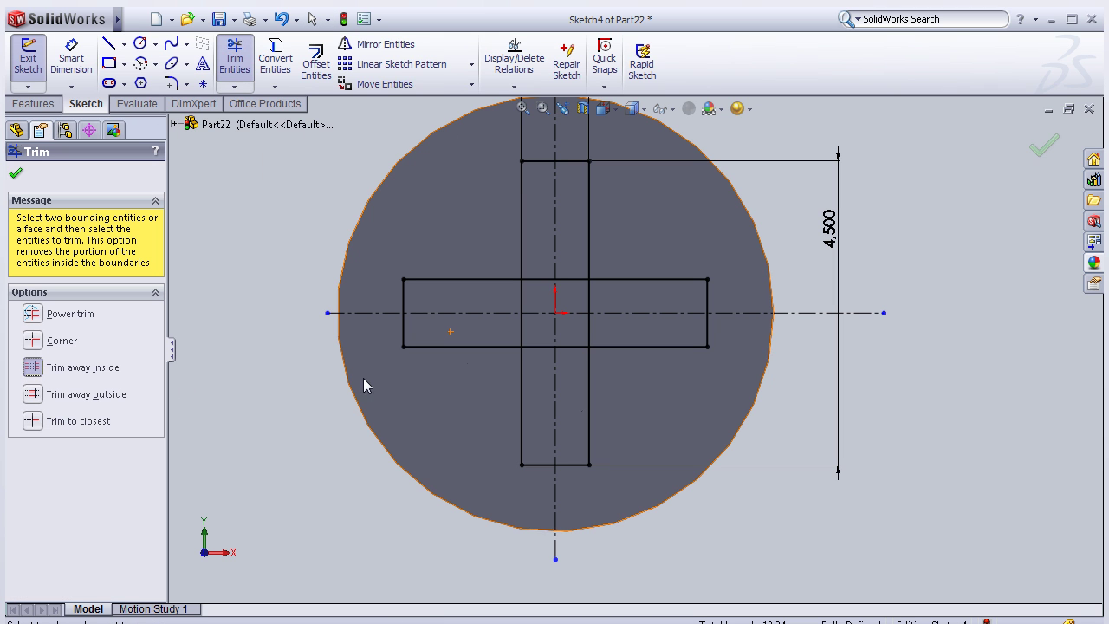
click(524, 265)
click(589, 261)
click(578, 282)
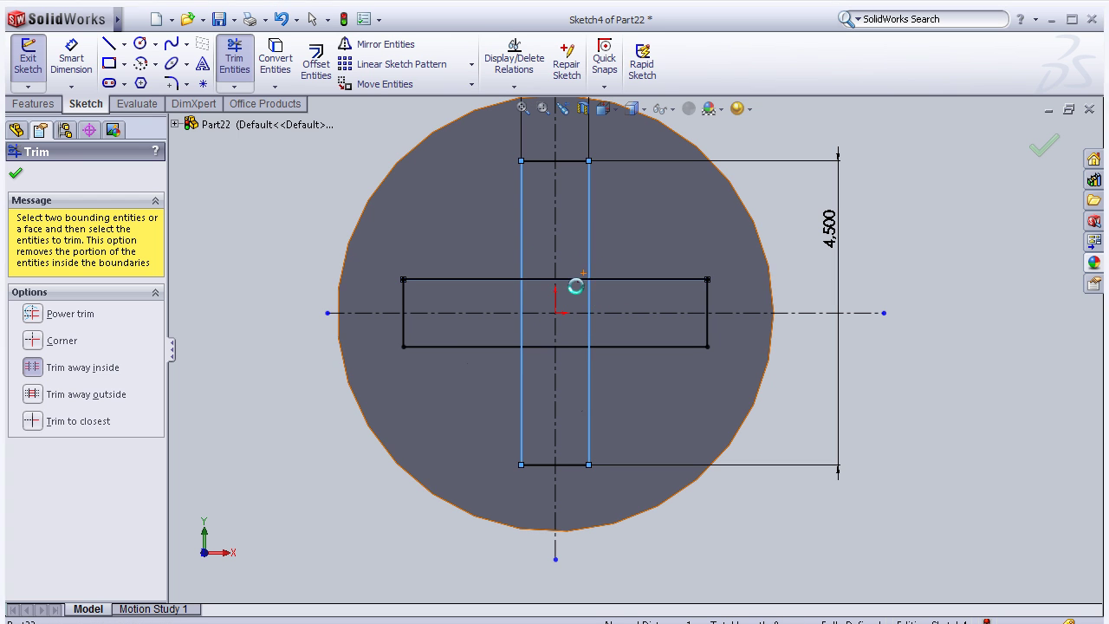
click(638, 347)
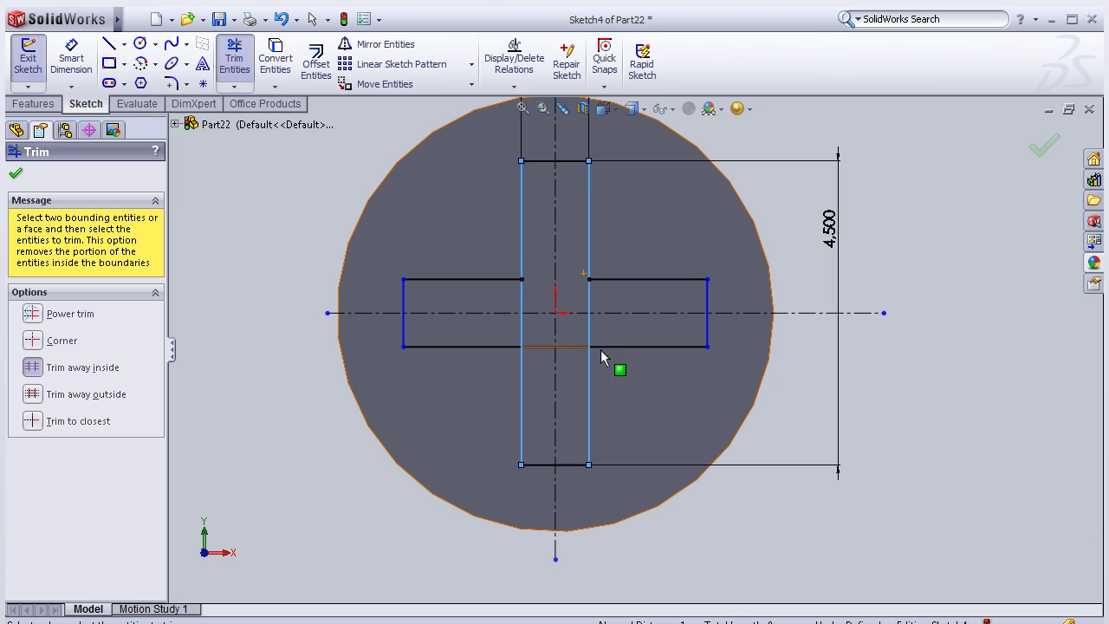
click(539, 349)
key(Escape)
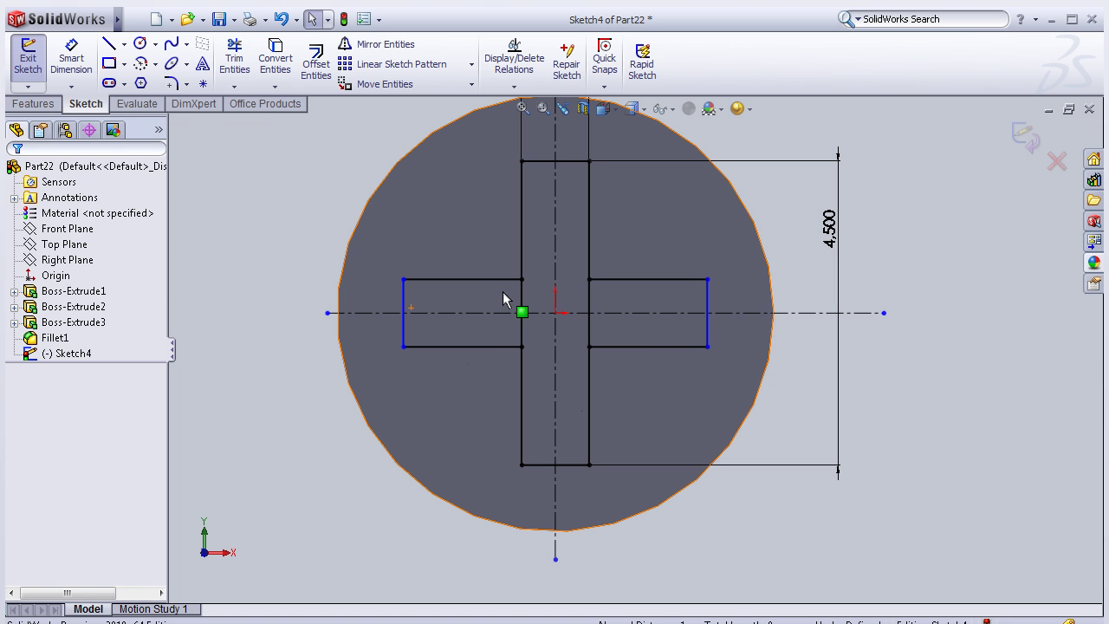
- Trim away the vertical line inside the left arm, between its top and bottom edges
click(234, 59)
click(481, 280)
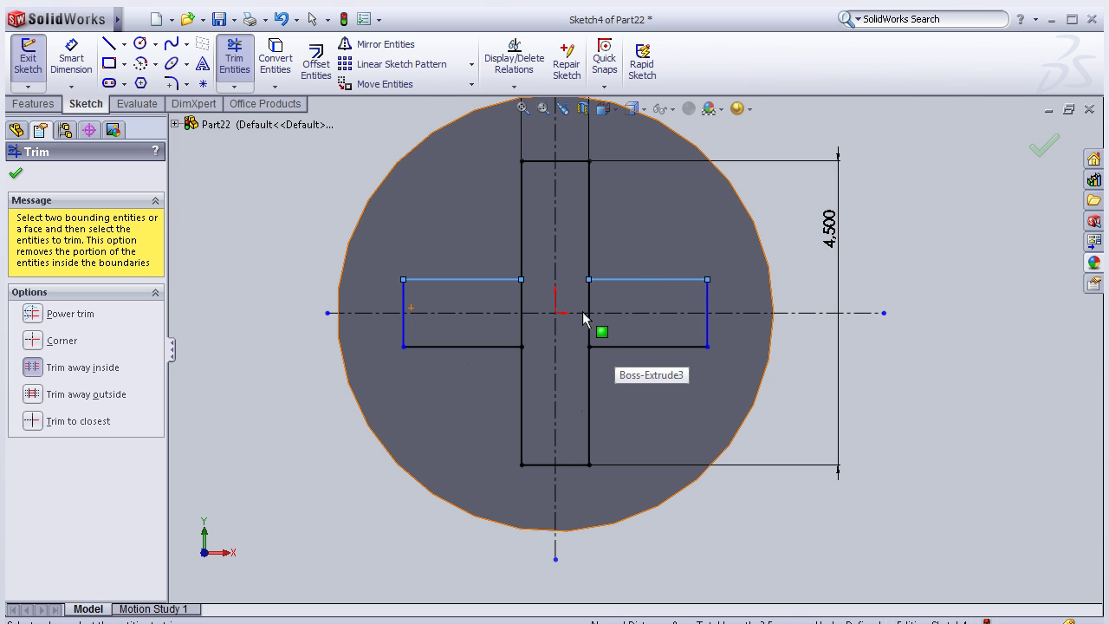
key(Escape)
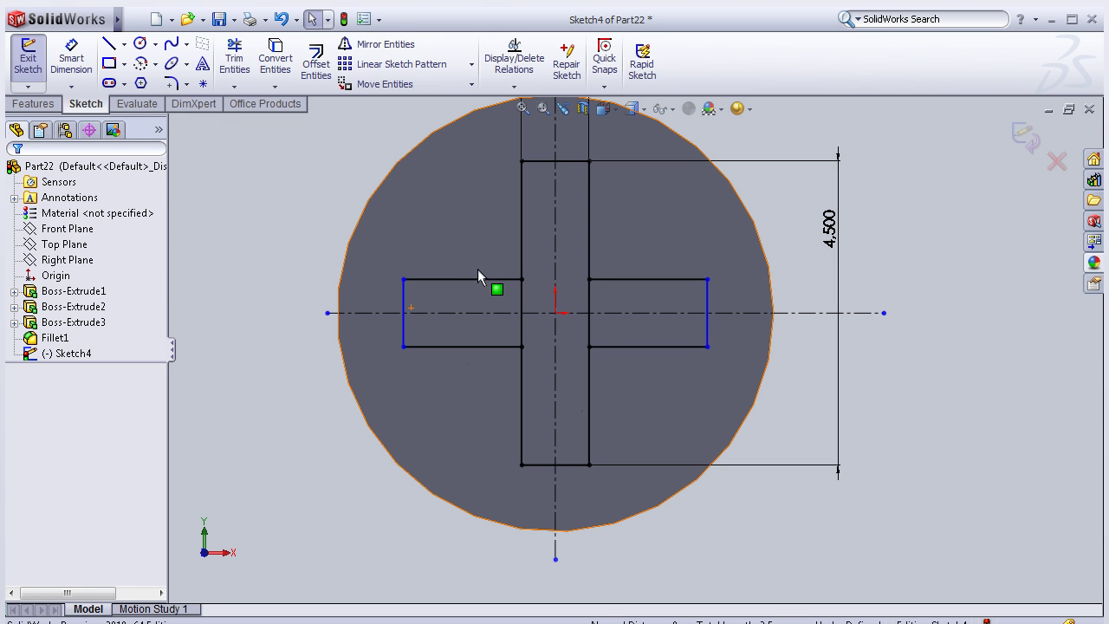
click(234, 59)
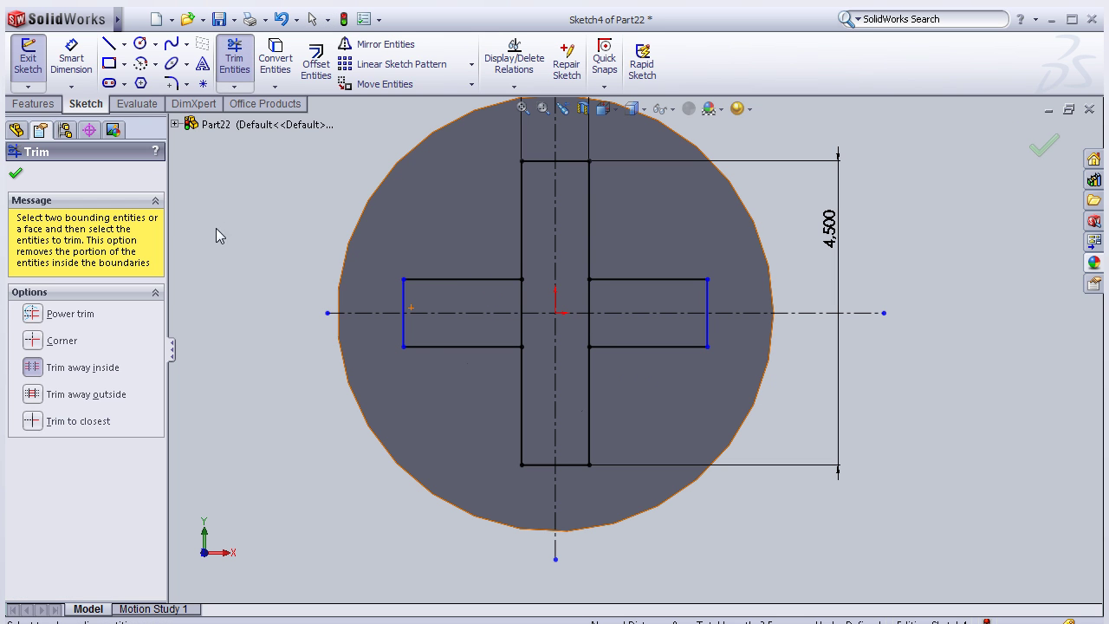
click(483, 280)
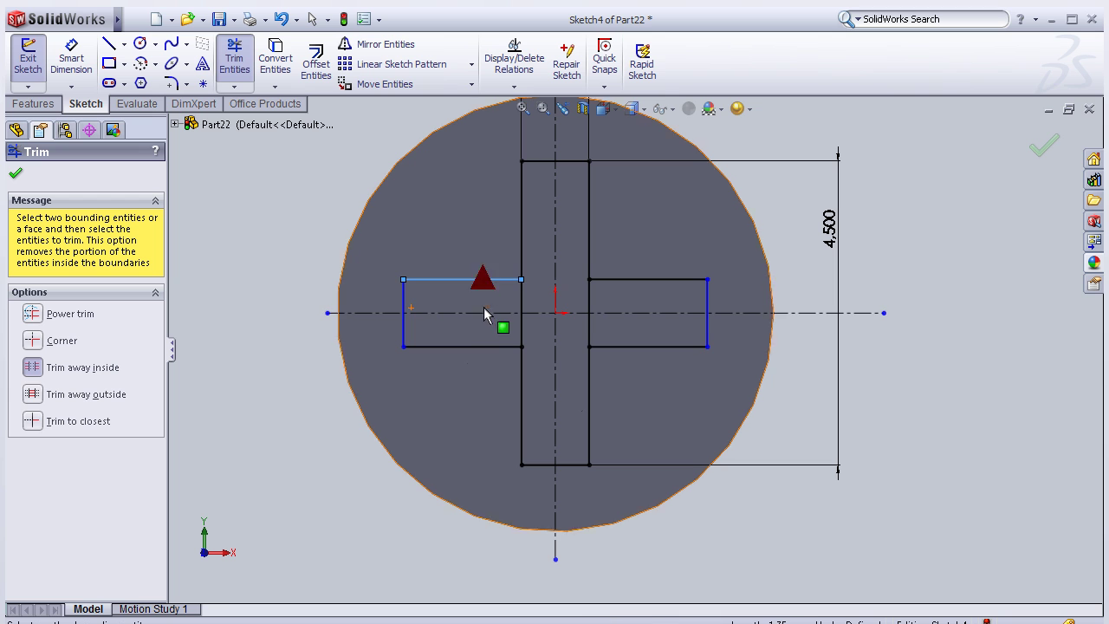
click(485, 347)
click(521, 331)
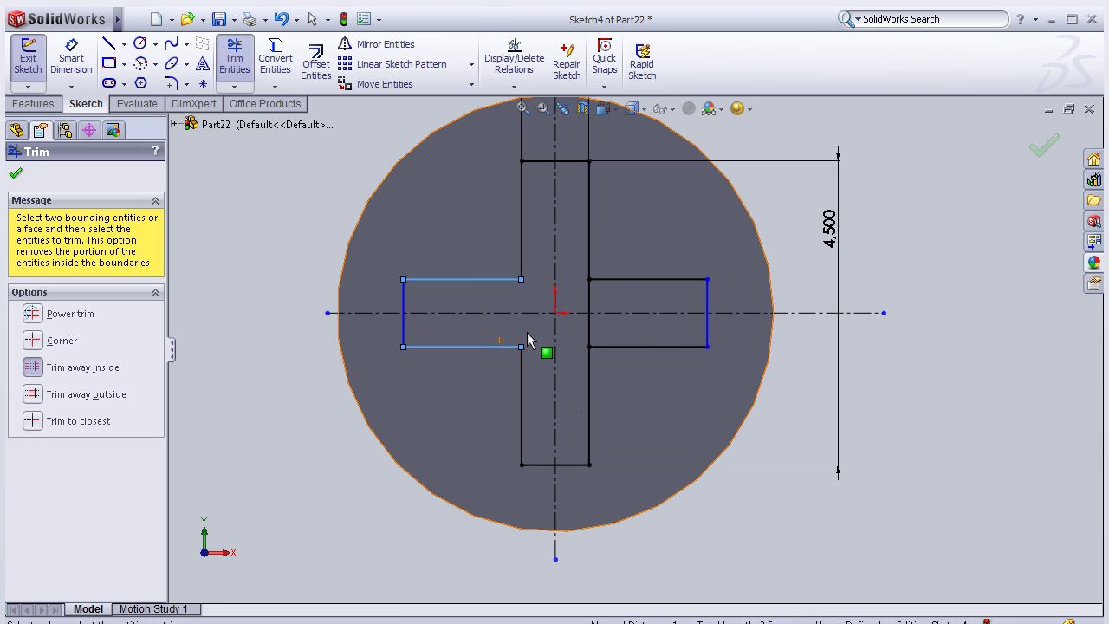
click(618, 285)
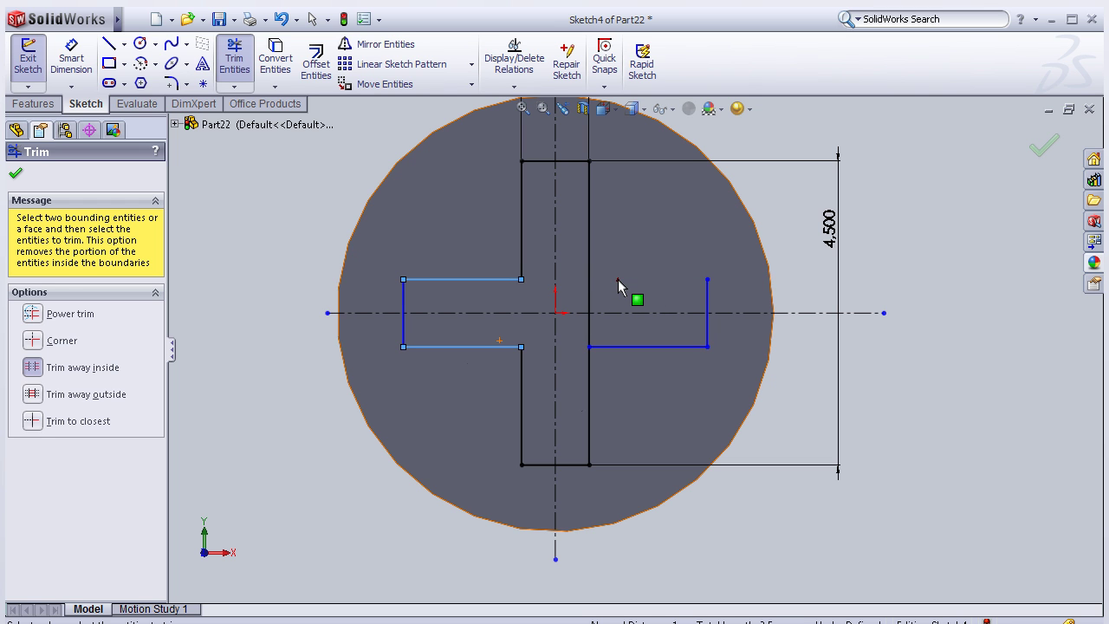
key(ctrl+z)
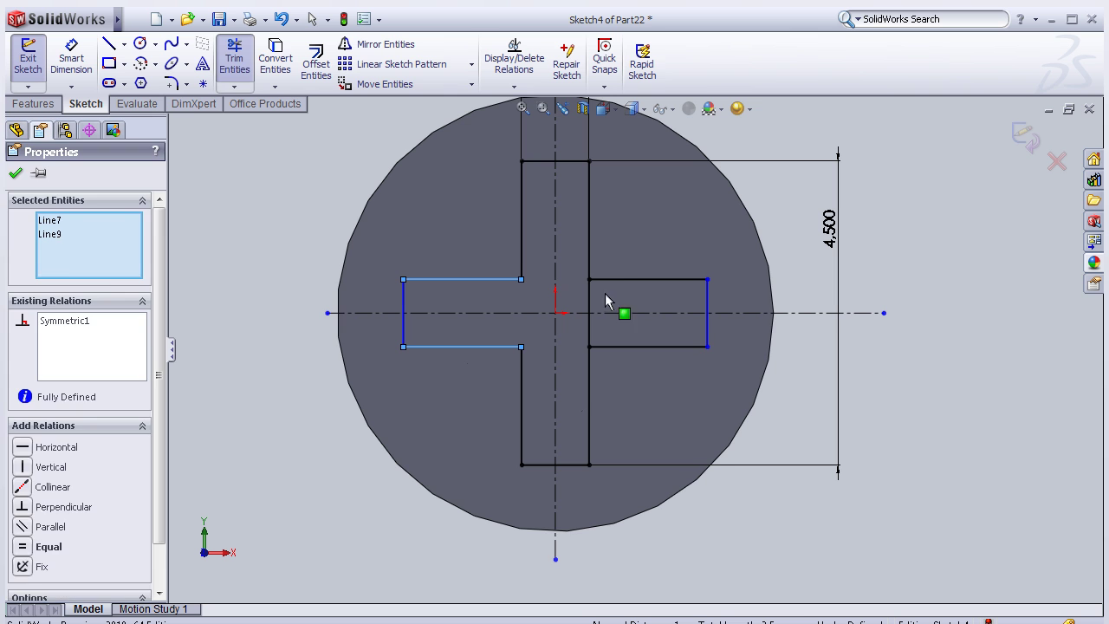
click(605, 300)
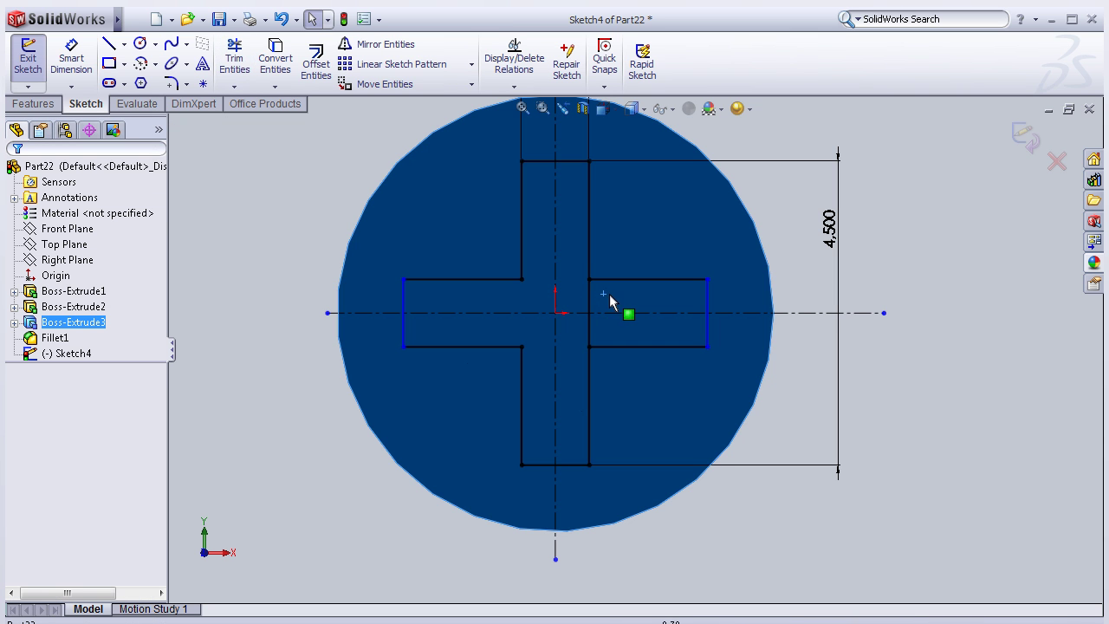
key(Escape)
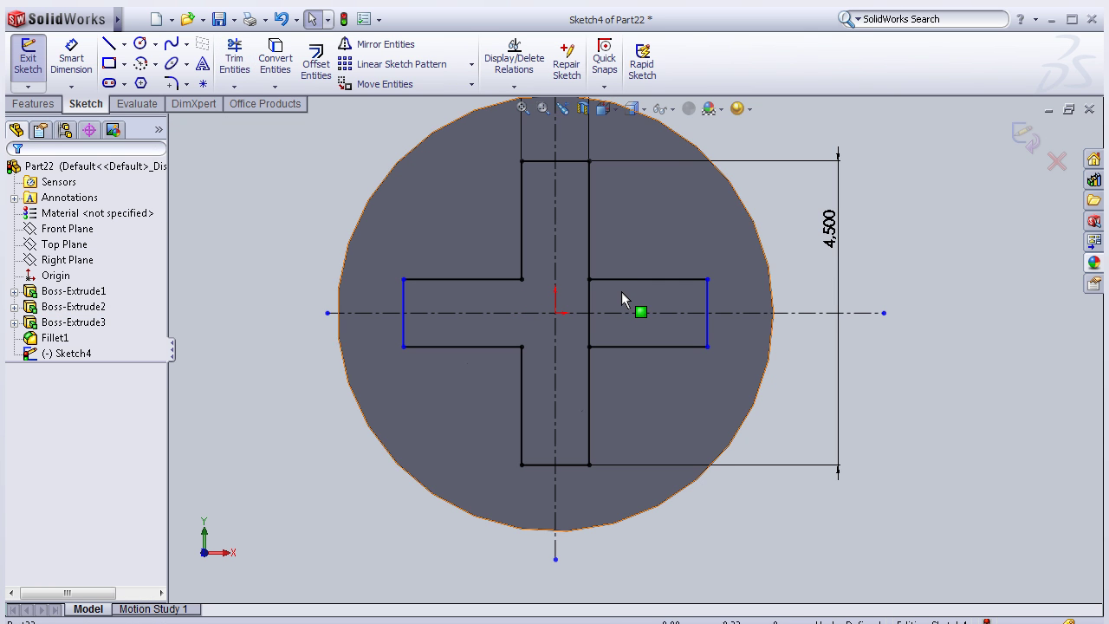
- Trim away the vertical line inside the right arm, leaving a clean cross outline
click(234, 60)
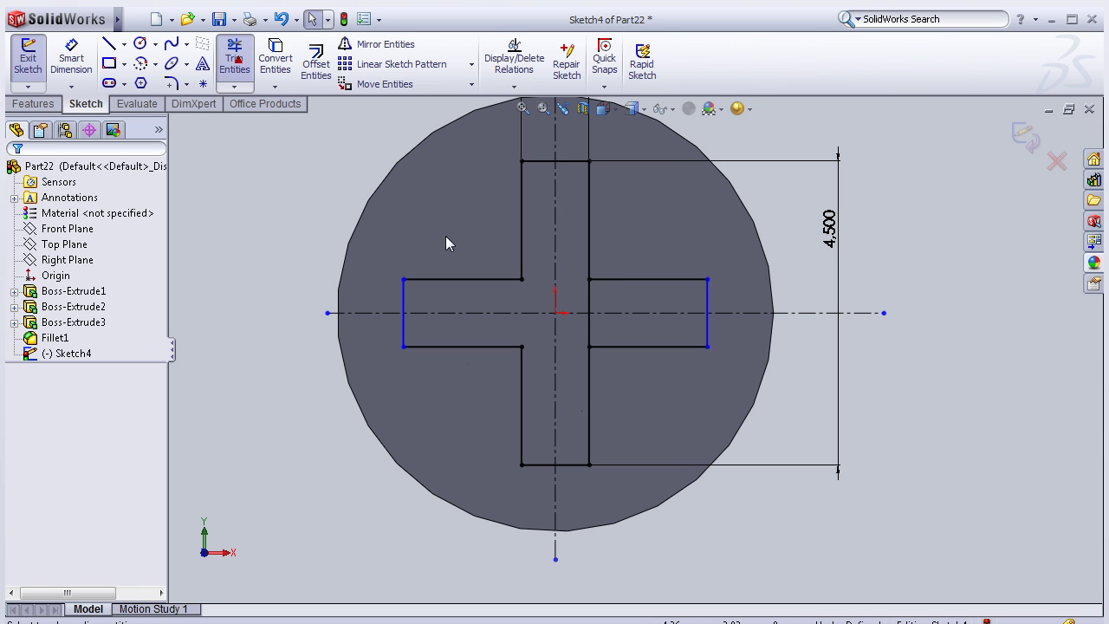
click(628, 289)
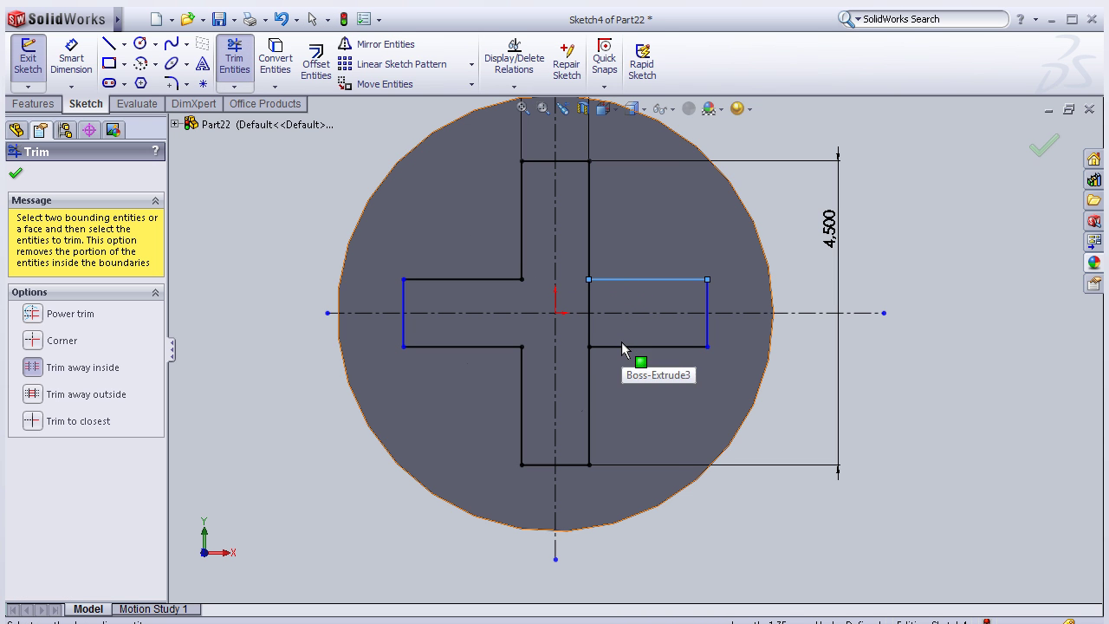
click(624, 348)
click(591, 317)
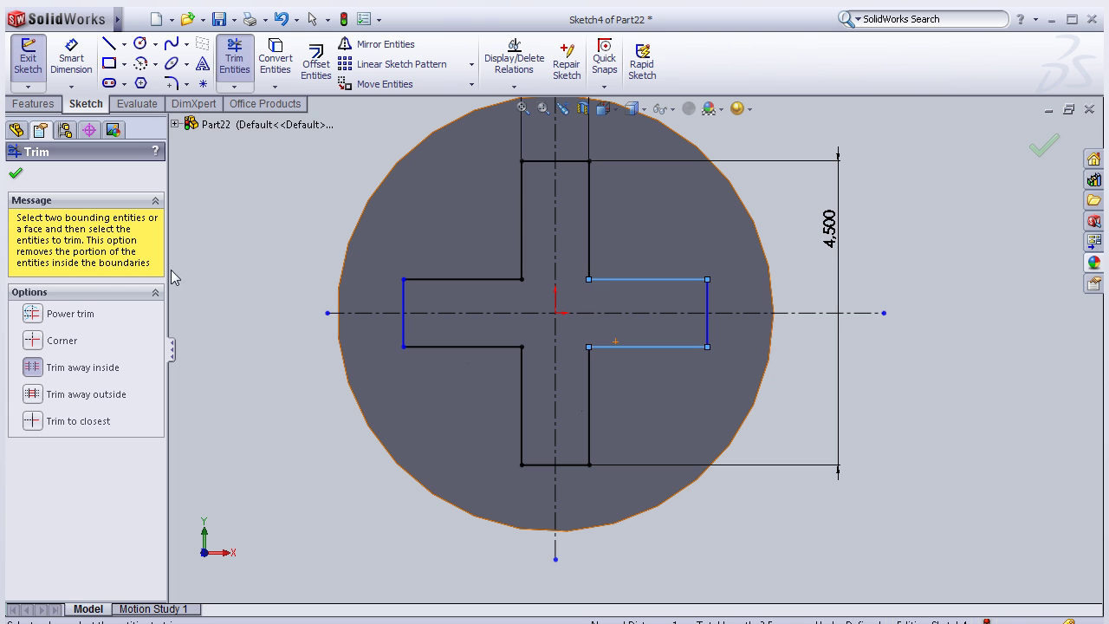
click(16, 174)
mouse_move(285, 224)
middle_down()
mouse_move(305, 262)
mouse_move(318, 263)
middle_up()
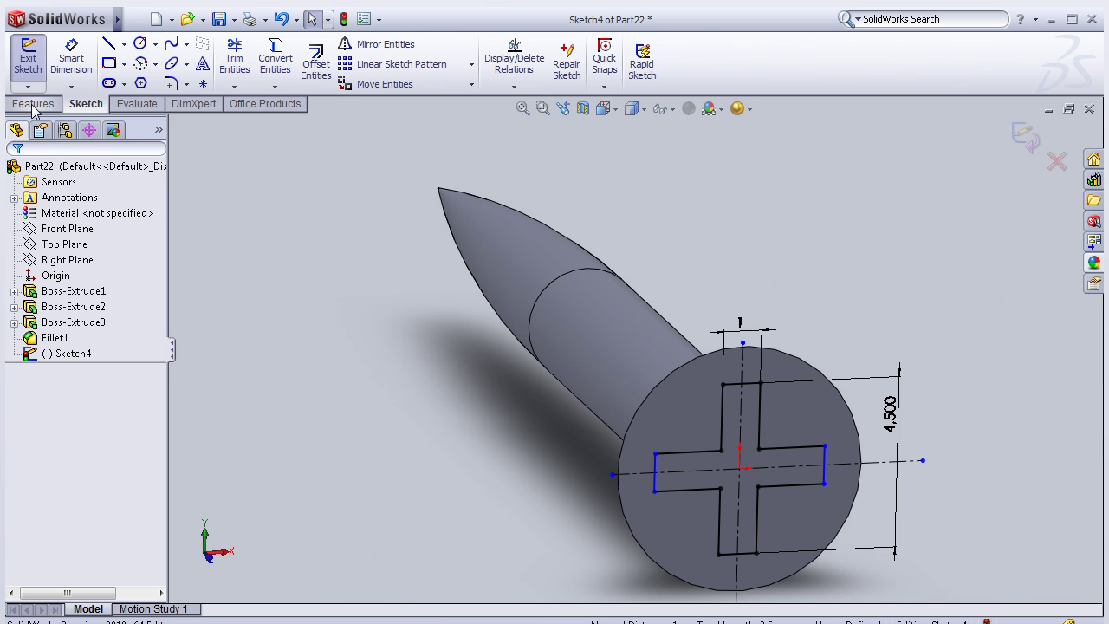
- Cut-extrude the cross sketch 2 mm Blind into the head with a 10° draft
click(33, 103)
click(253, 62)
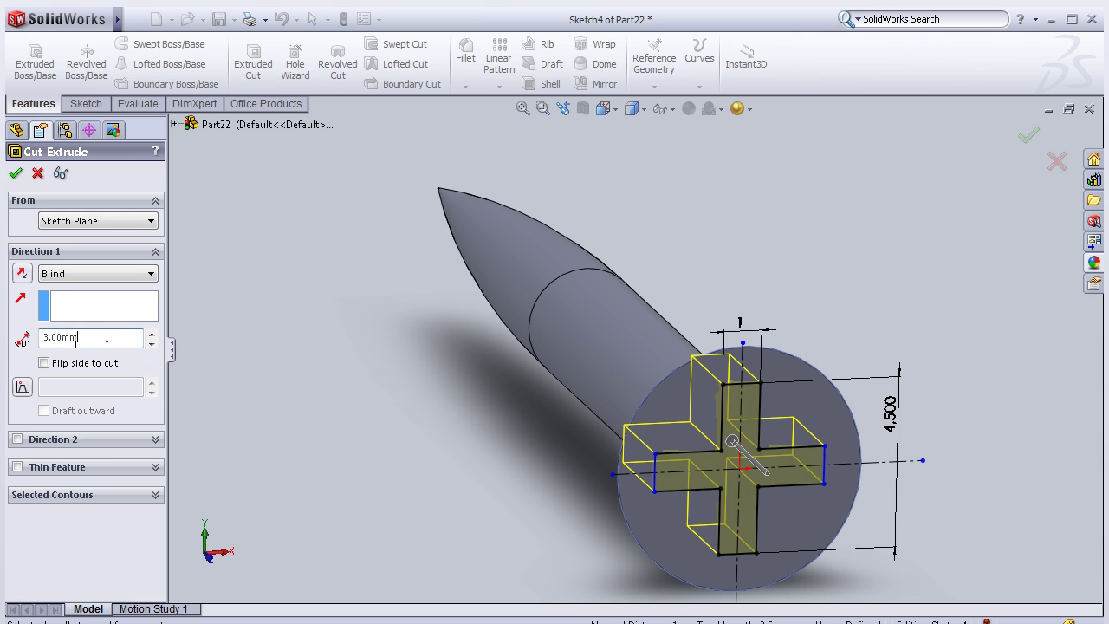
text(2)
click(22, 387)
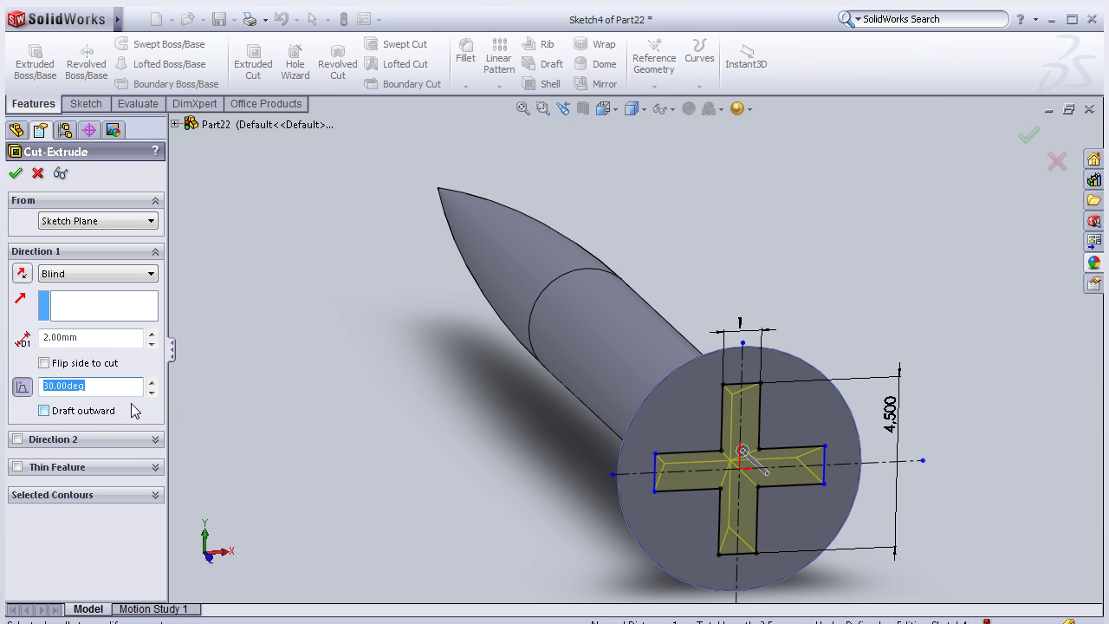
text(10)
key(Return)
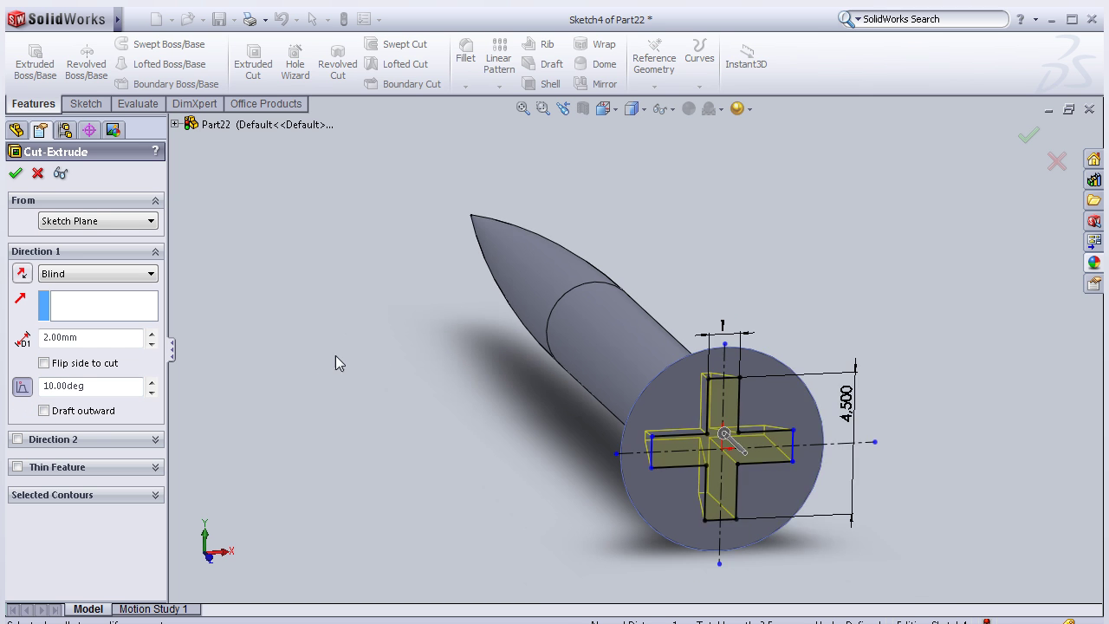
mouse_move(361, 400)
middle_down()
mouse_move(321, 390)
mouse_move(431, 363)
mouse_move(524, 437)
mouse_move(535, 424)
mouse_move(455, 391)
mouse_move(812, 416)
mouse_move(758, 422)
middle_up()
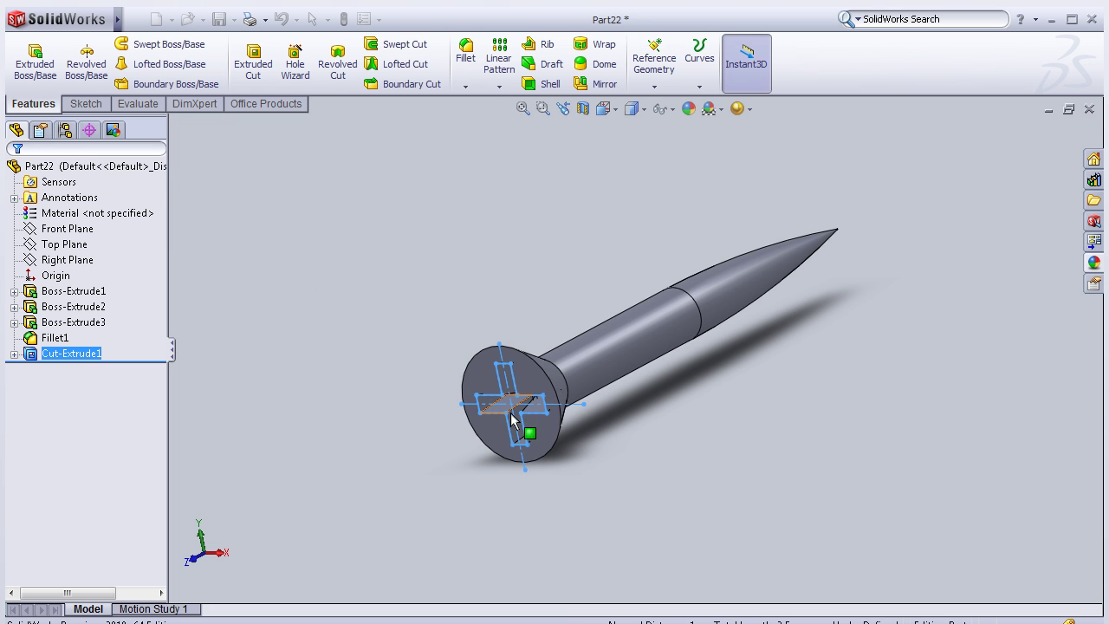
- Orbit the model to inspect the drafted cross recess in the head
mouse_move(532, 248)
middle_down()
mouse_move(231, 344)
mouse_move(299, 347)
mouse_move(372, 277)
middle_up()
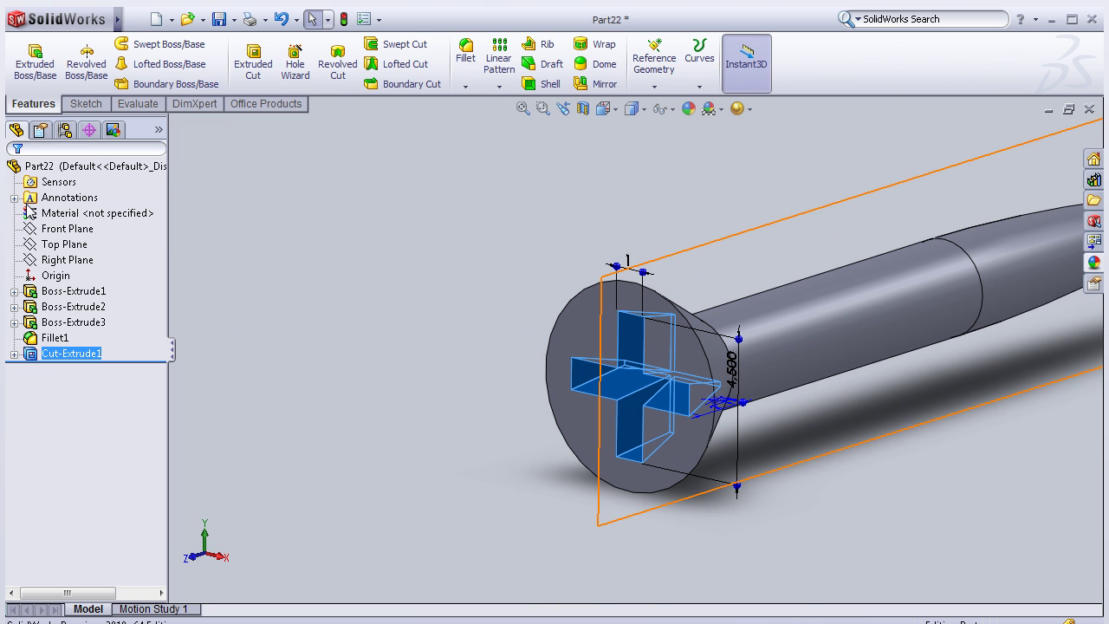
click(780, 213)
mouse_move(736, 208)
middle_down()
mouse_move(708, 237)
mouse_move(639, 230)
mouse_move(557, 290)
mouse_move(574, 361)
mouse_move(488, 374)
mouse_move(813, 350)
mouse_move(813, 404)
mouse_move(696, 387)
mouse_move(682, 224)
middle_up()
mouse_move(738, 201)
middle_down()
mouse_move(718, 251)
mouse_move(671, 307)
mouse_move(750, 271)
middle_up()
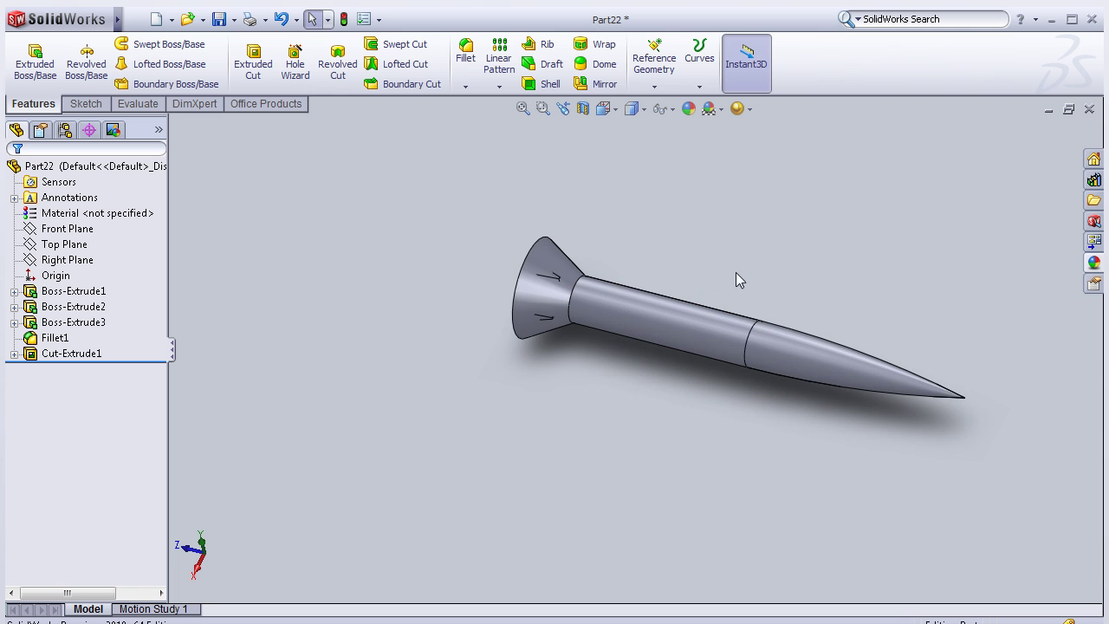
scroll(739, 262, down, 3)
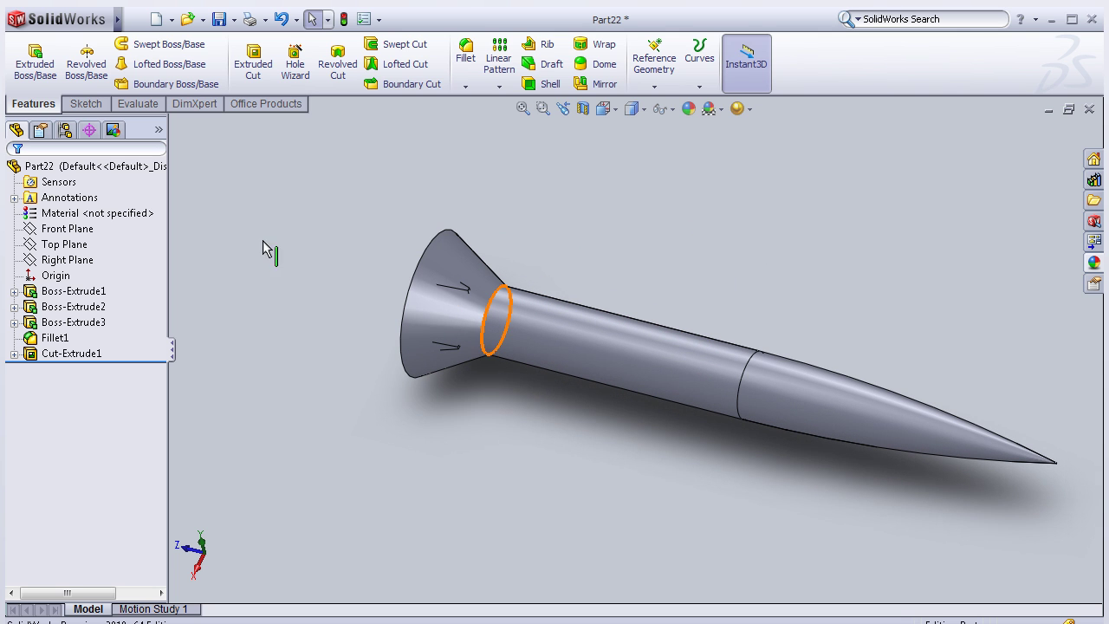
- Select Front Plane and bring up the Reference Geometry options
click(70, 229)
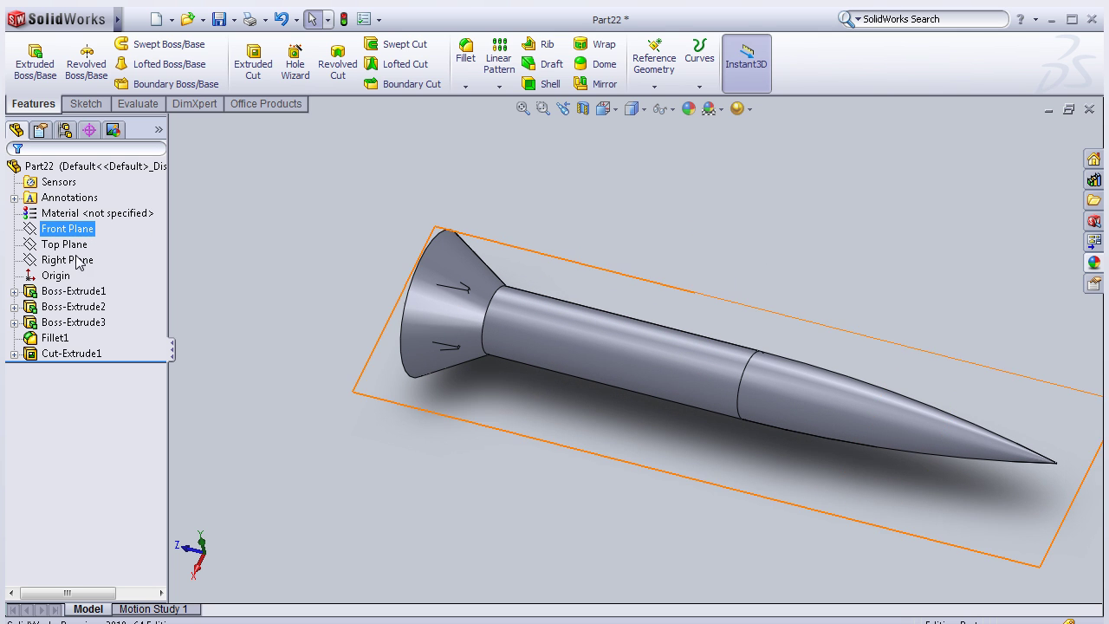
click(78, 247)
click(78, 235)
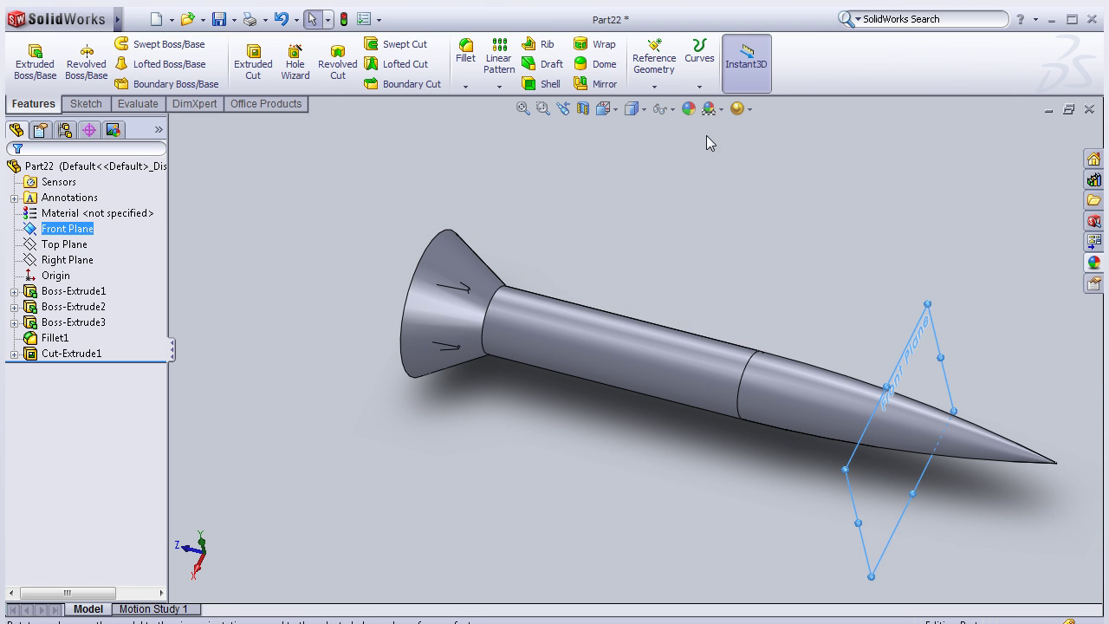
click(655, 86)
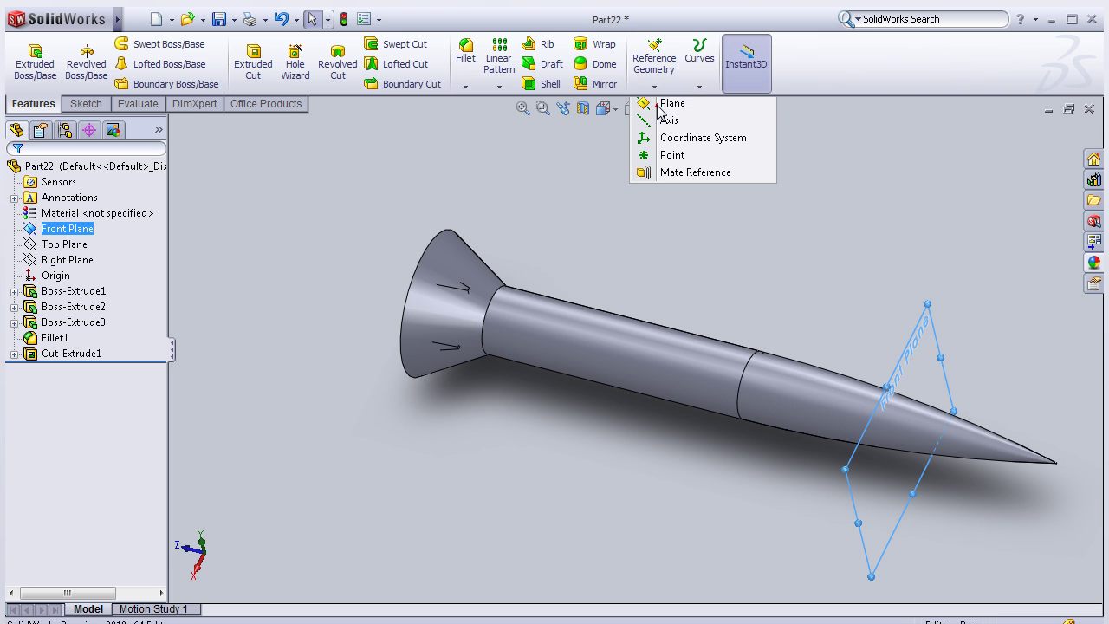
- Create Plane1 offset 17 mm from the Front Plane across the shank
click(661, 104)
middle_drag(571, 155, 607, 233)
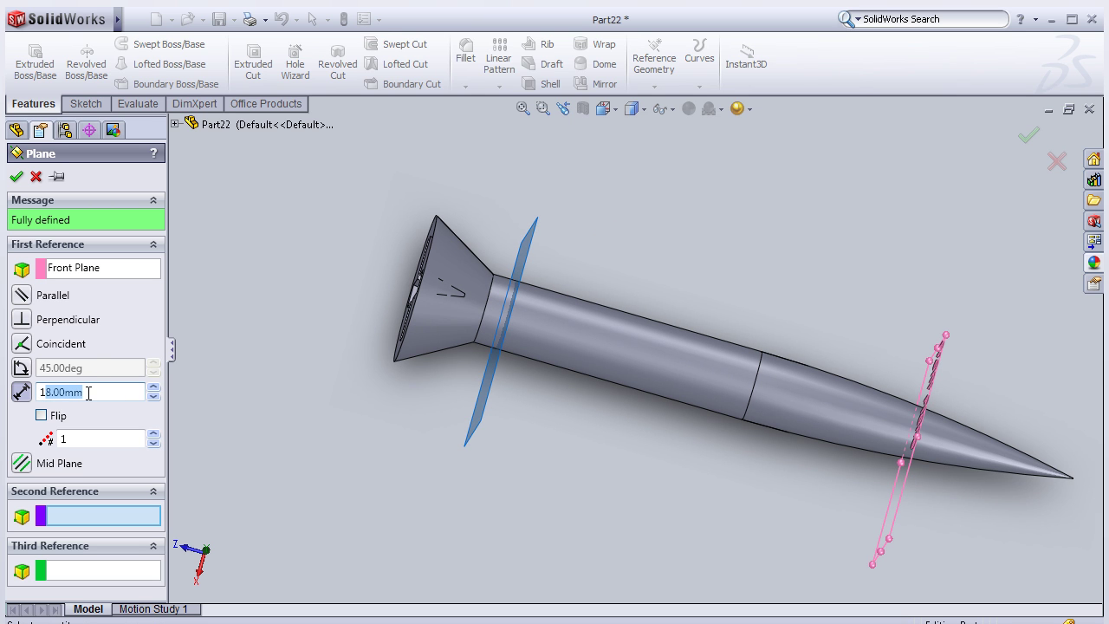
text(17)
key(Return)
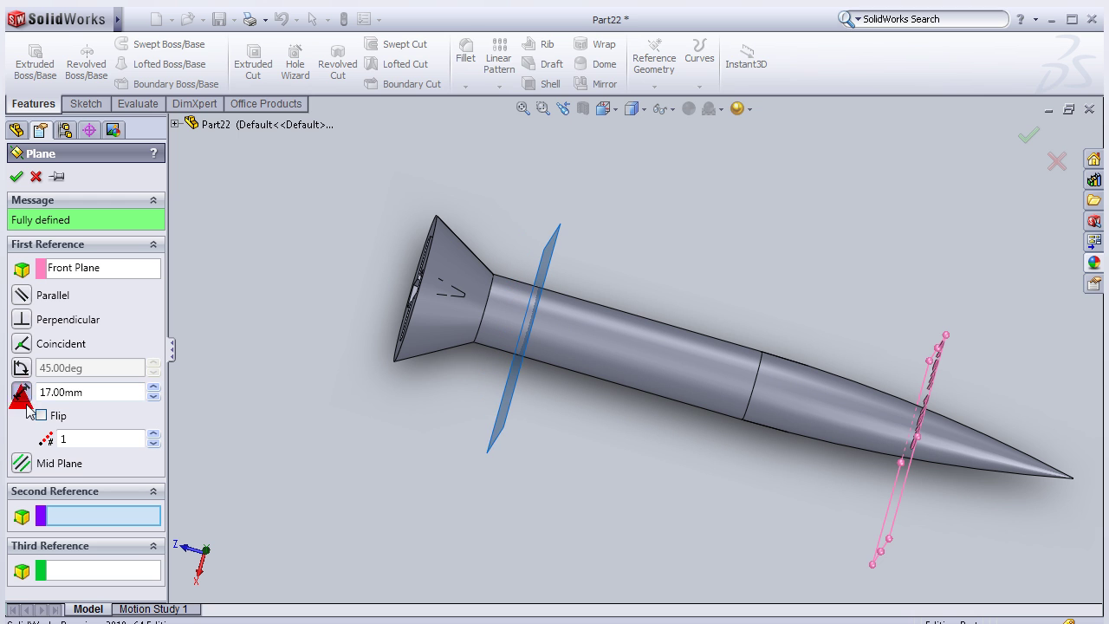
middle_drag(301, 300, 295, 312)
click(14, 179)
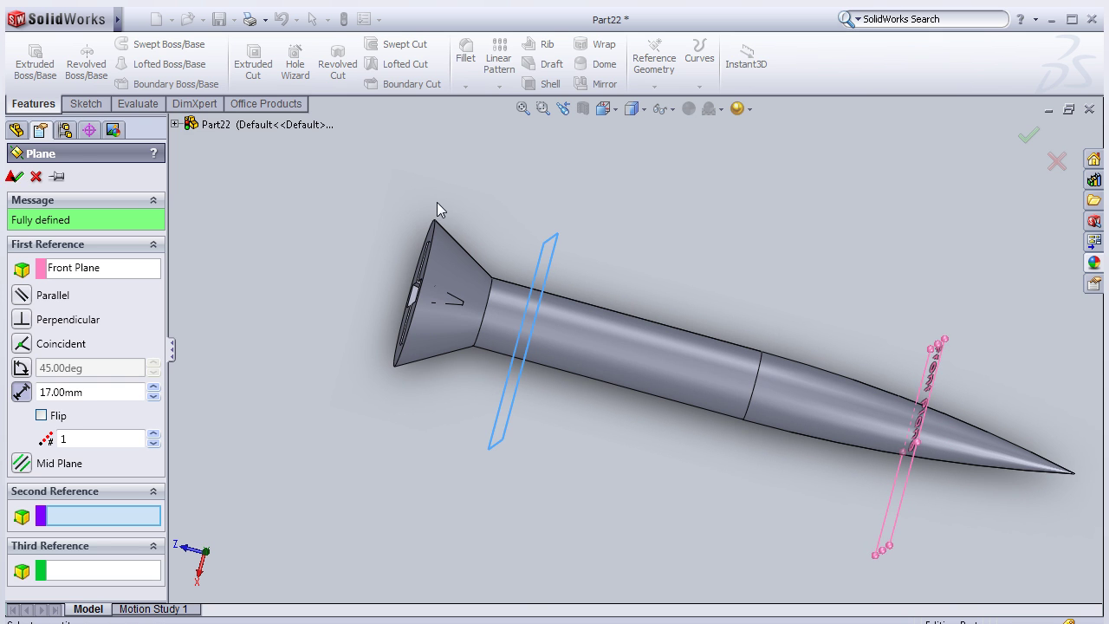
middle_drag(623, 205, 564, 231)
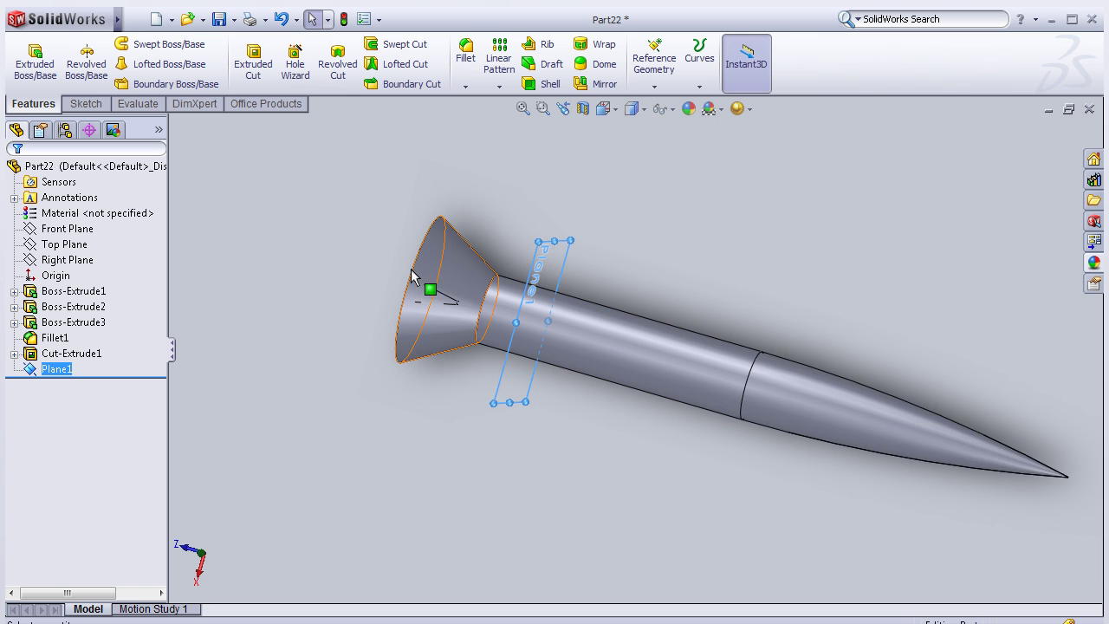
- Start Sketch5 on Plane1 and view the plane face-on
click(43, 354)
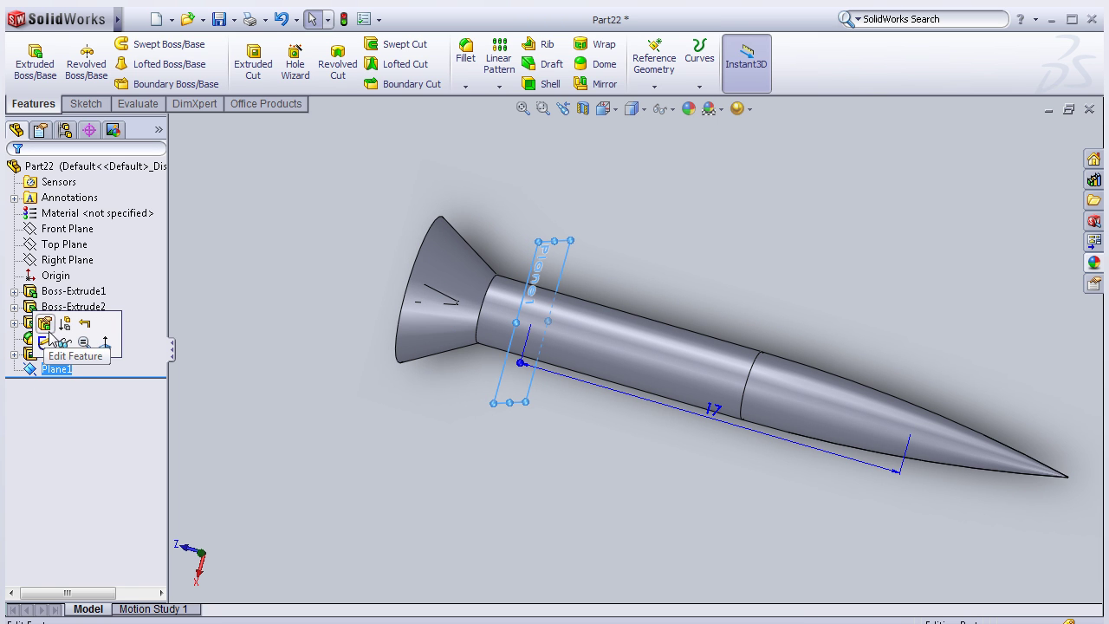
click(46, 343)
key(space)
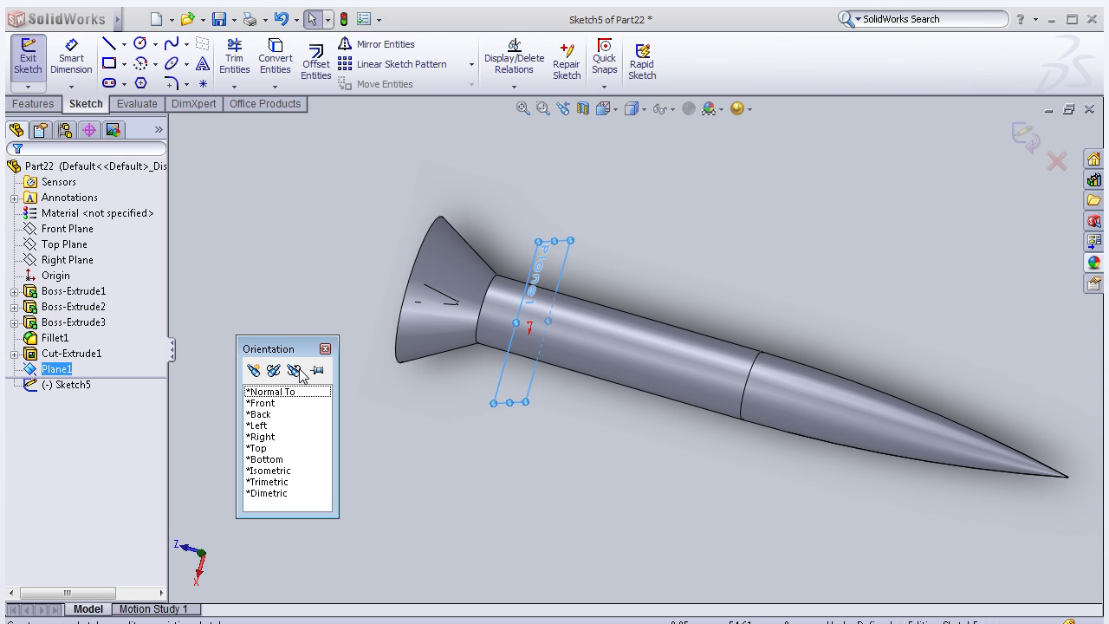
click(277, 392)
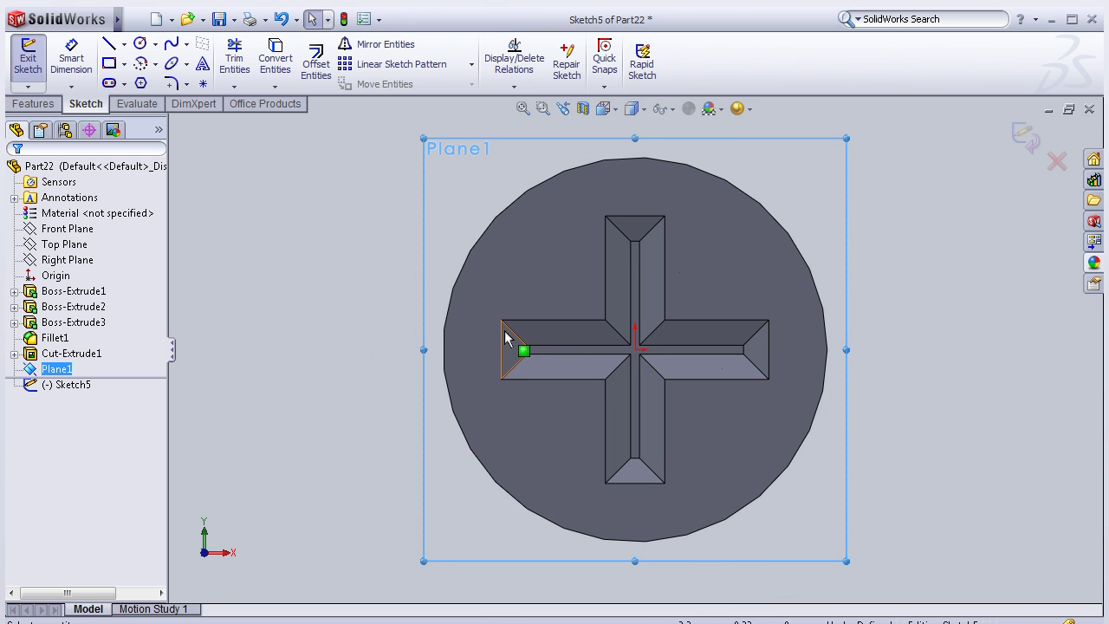
key(space)
click(537, 399)
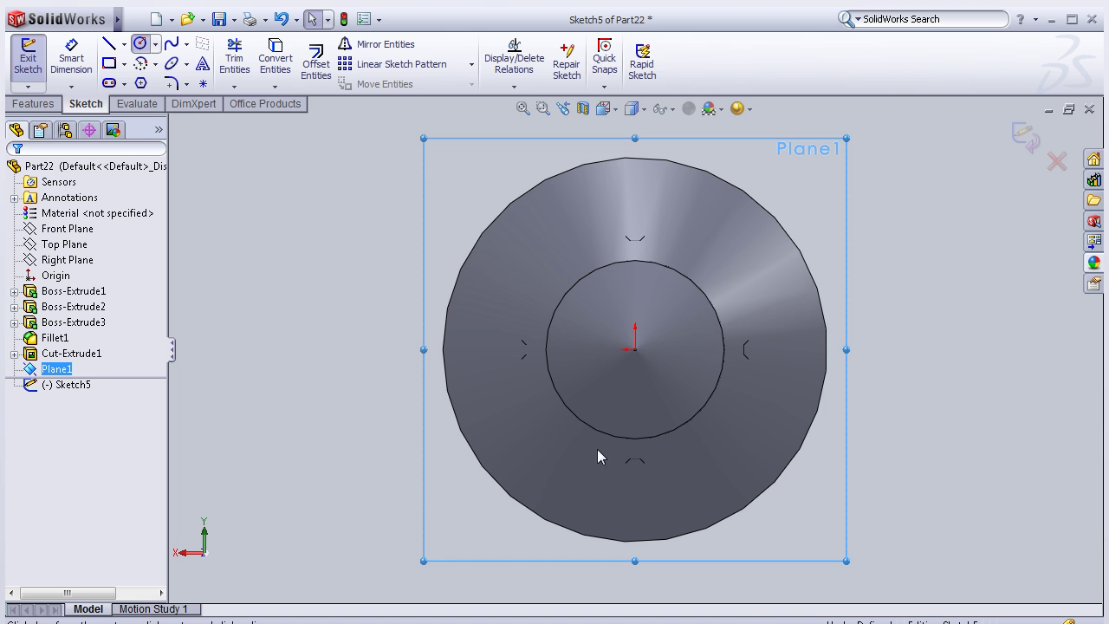
- Draw a 1.5 mm radius circle centred on the origin and exit the sketch
click(635, 349)
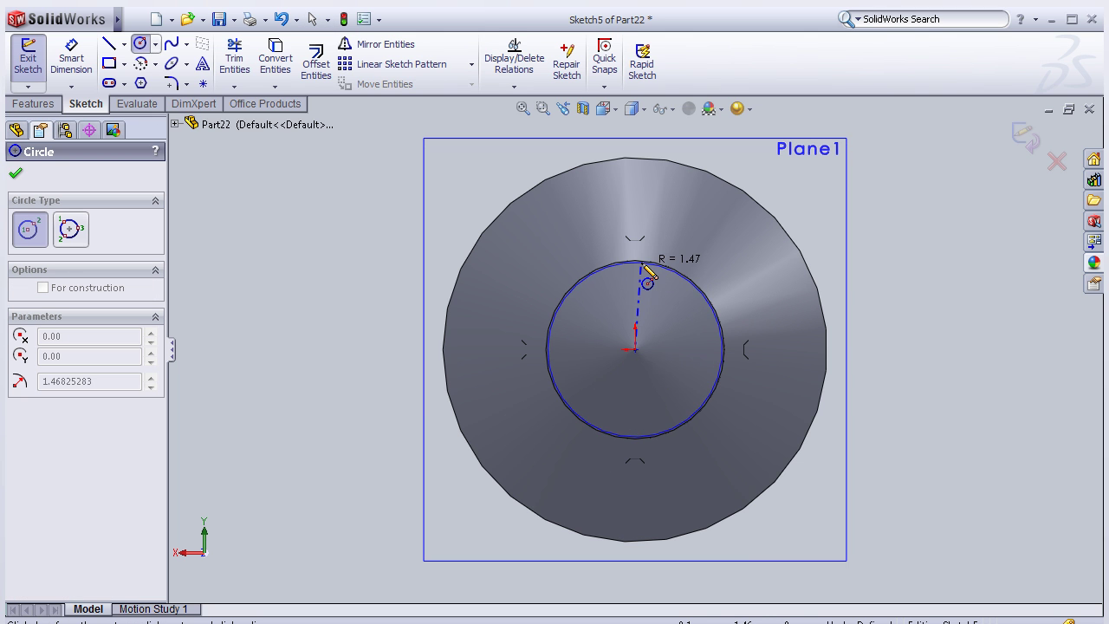
click(643, 262)
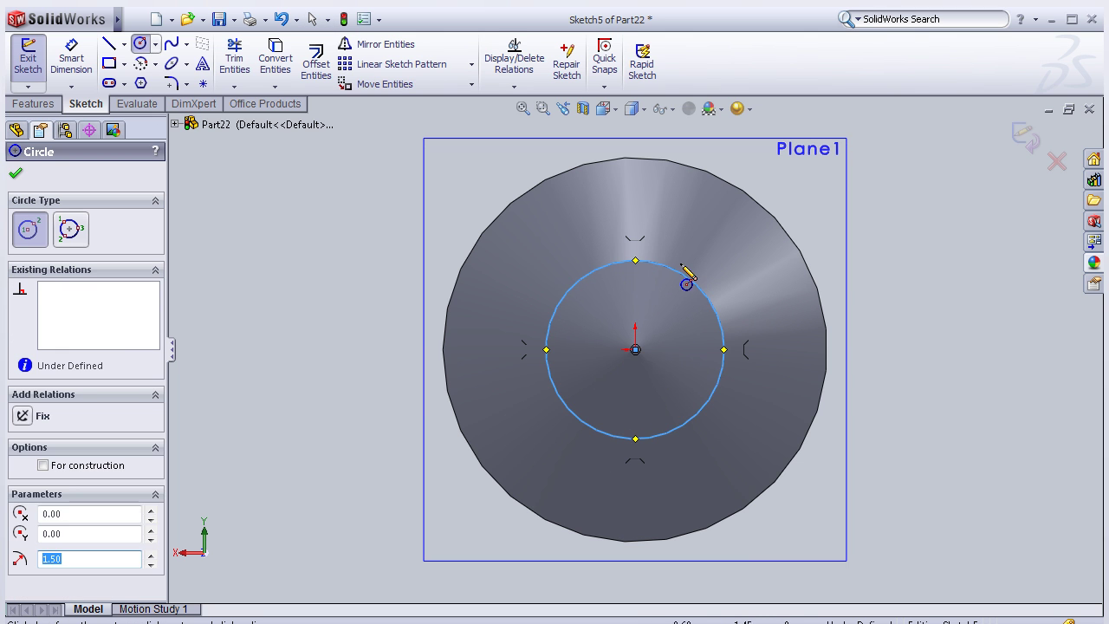
click(15, 173)
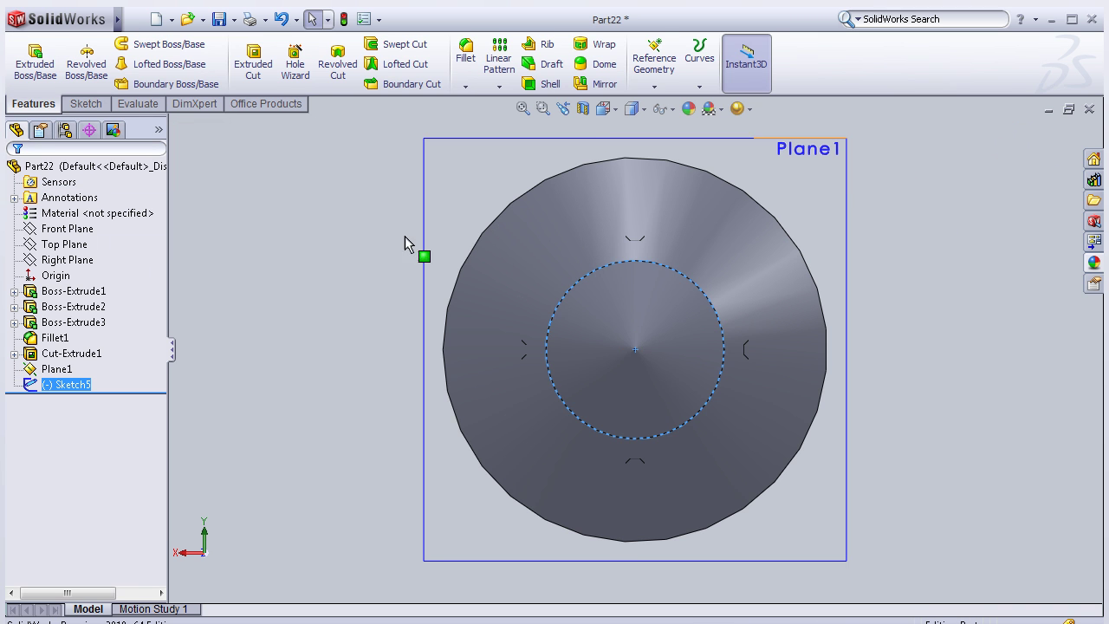
middle_drag(359, 230, 381, 277)
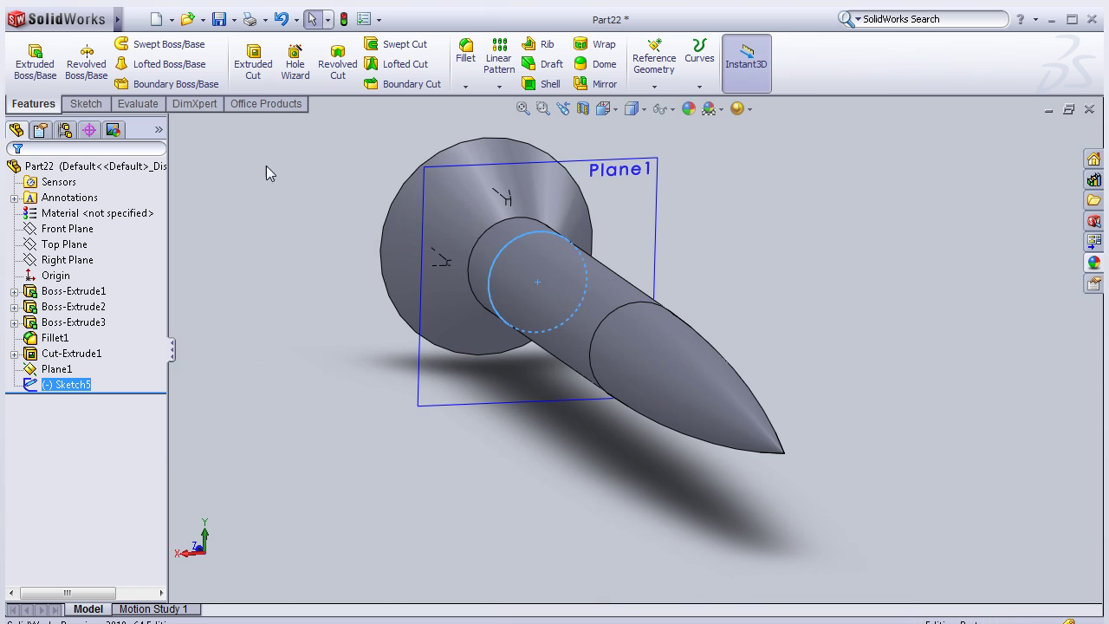
click(130, 19)
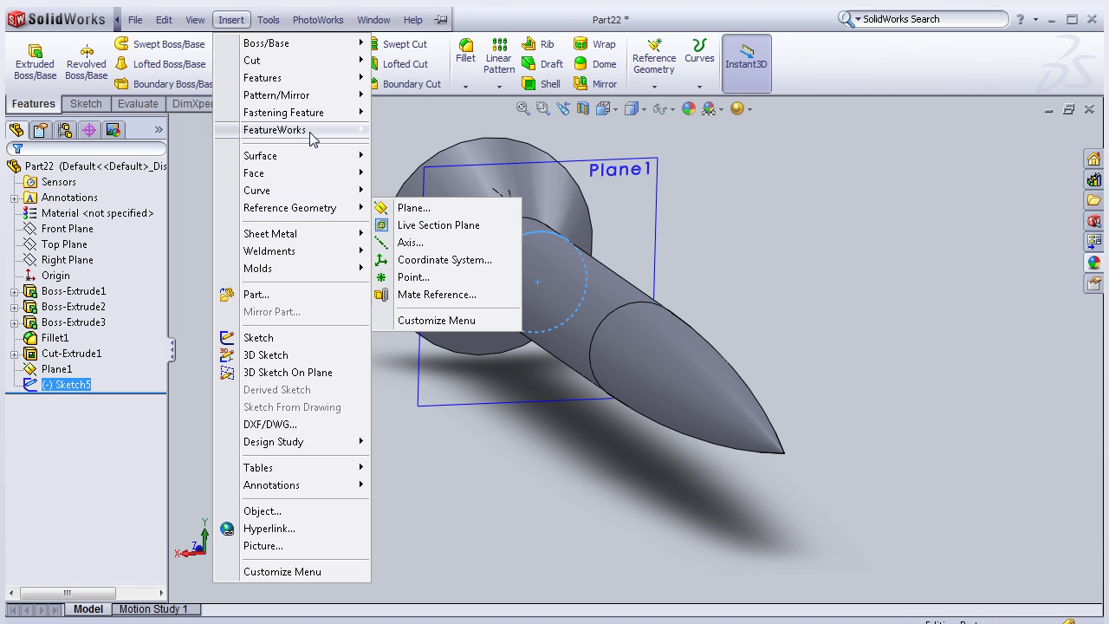
mouse_move(256, 189)
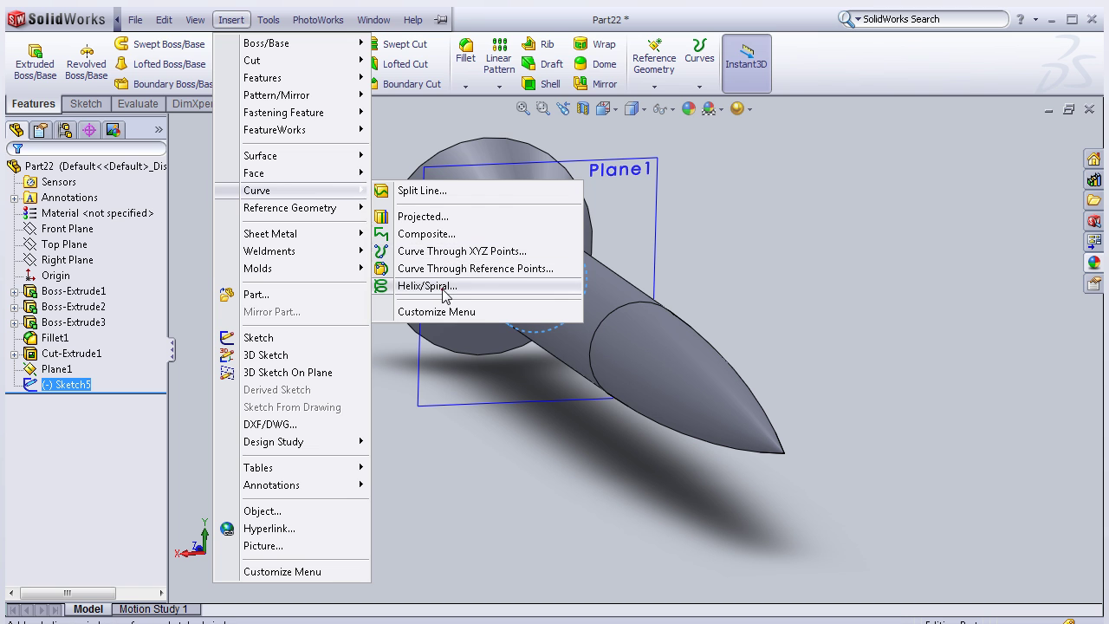
- Create a helix from the circle at 2 mm constant pitch, 10 revolutions, then make it variable pitch
click(427, 285)
middle_drag(360, 379, 384, 413)
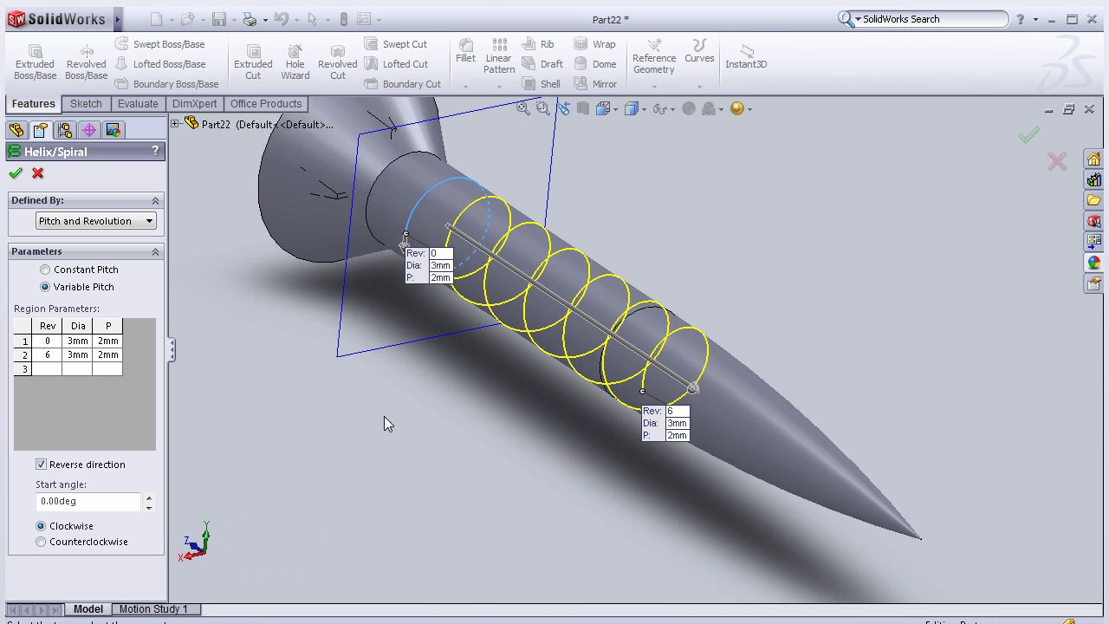
click(109, 276)
double_click(42, 383)
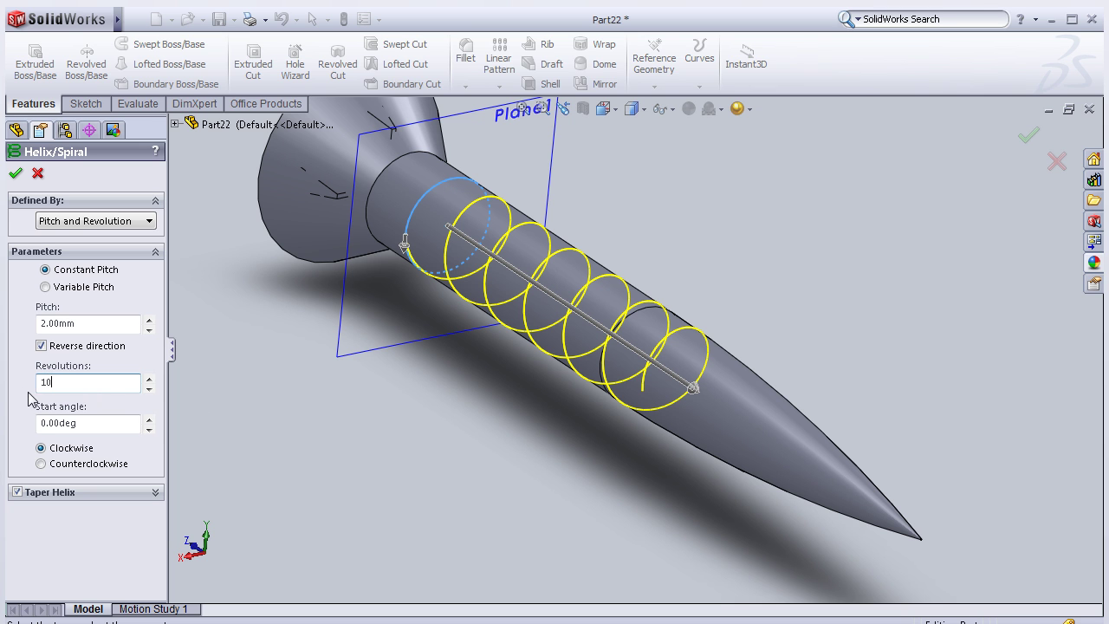
key(Return)
mouse_move(805, 306)
middle_down()
mouse_move(841, 382)
mouse_move(805, 394)
middle_up()
scroll(840, 382, up, 2)
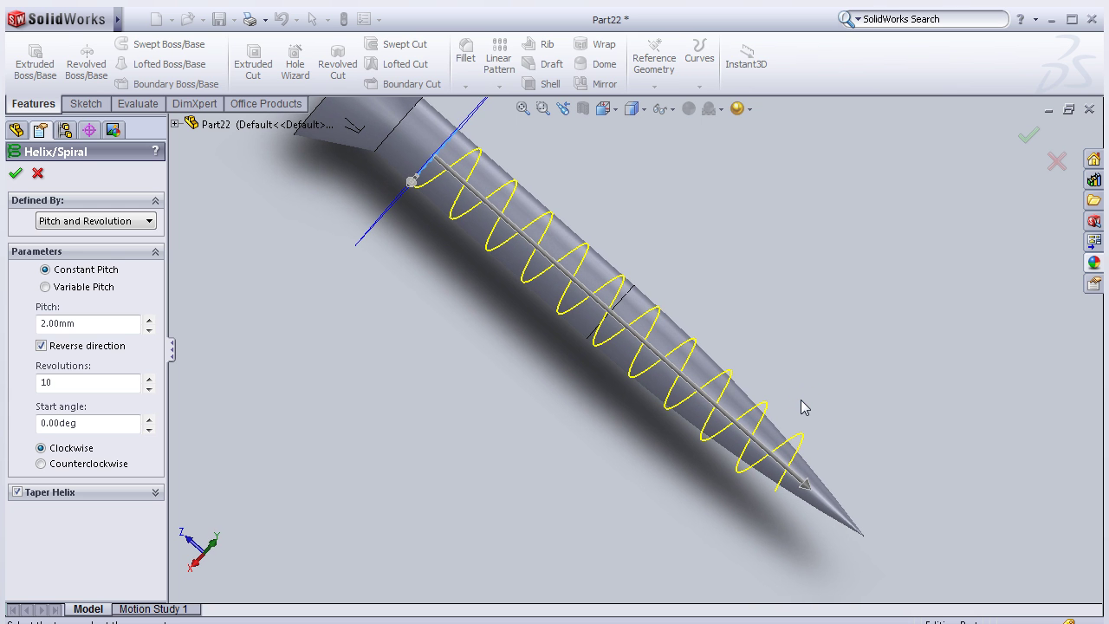
click(59, 287)
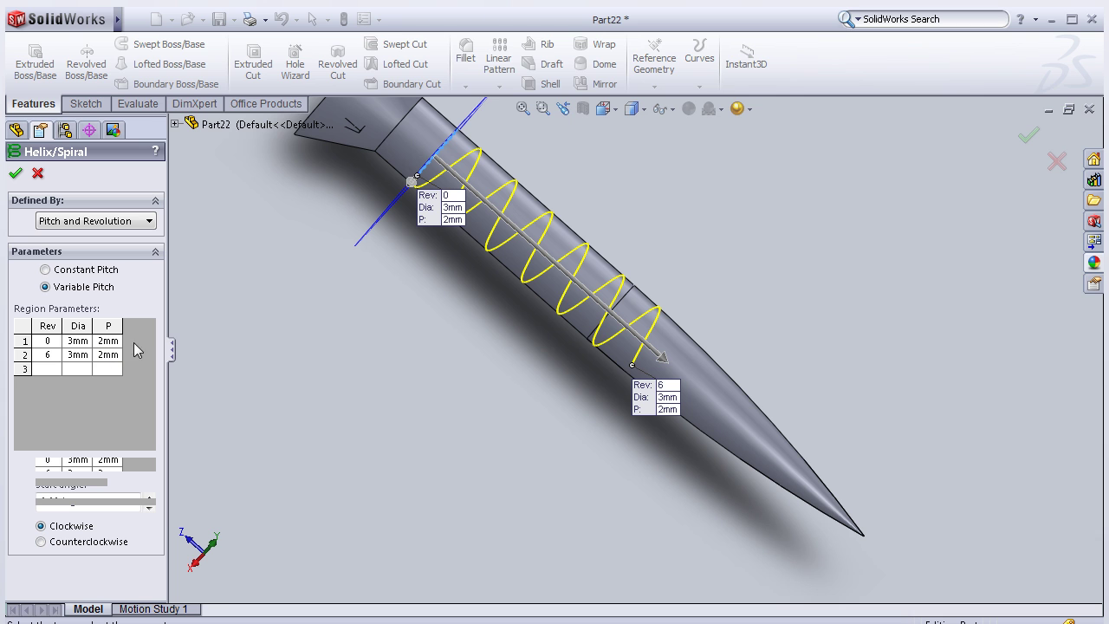
- Add helix region row Rev 7 with diameter 2.8 mm and pitch 2 mm
scroll(491, 289, down, 1)
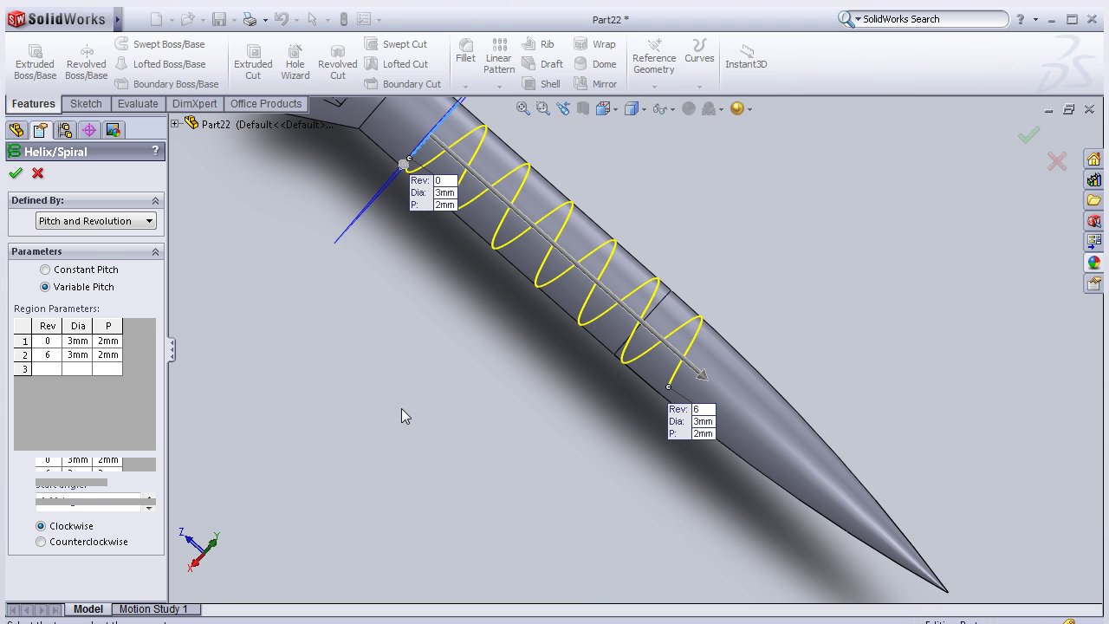
mouse_move(411, 404)
middle_down()
mouse_move(367, 436)
mouse_move(467, 384)
mouse_move(463, 396)
mouse_move(433, 399)
middle_up()
click(49, 369)
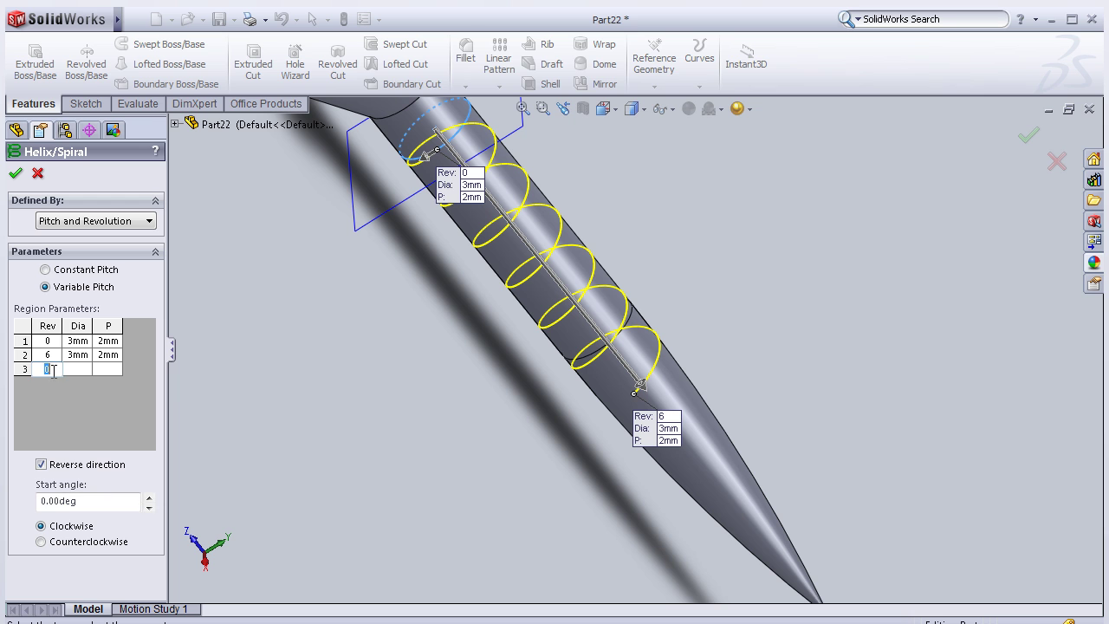
text(7)
click(78, 369)
text(2.8)
click(117, 373)
text(2)
click(36, 384)
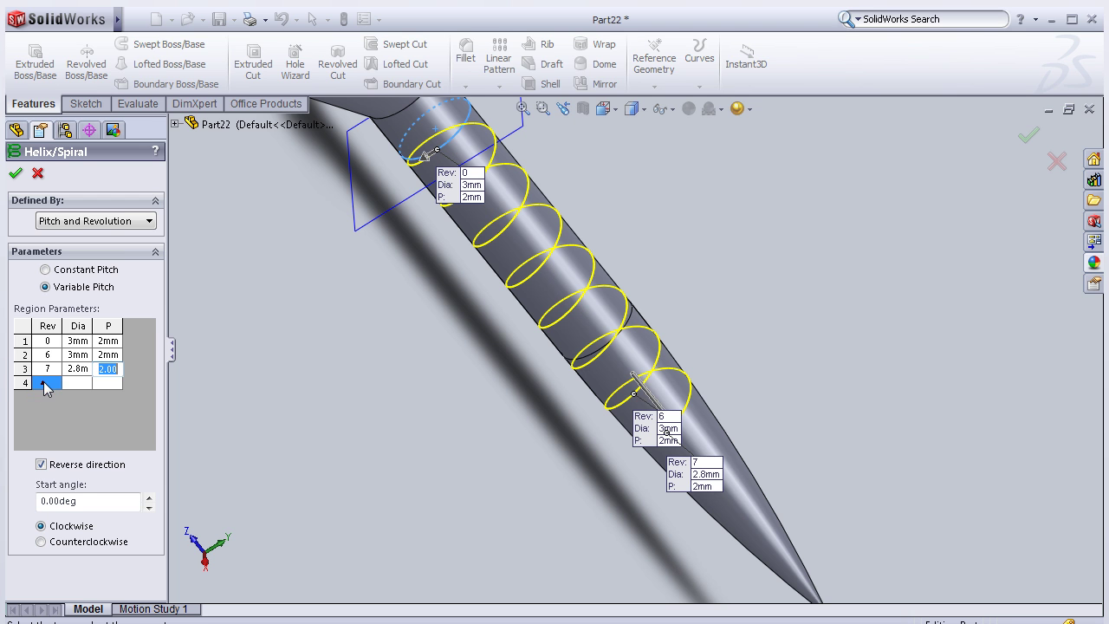
- Add helix region row Rev 8 with diameter 2.4 mm and pitch 2 mm
click(55, 384)
text(8)
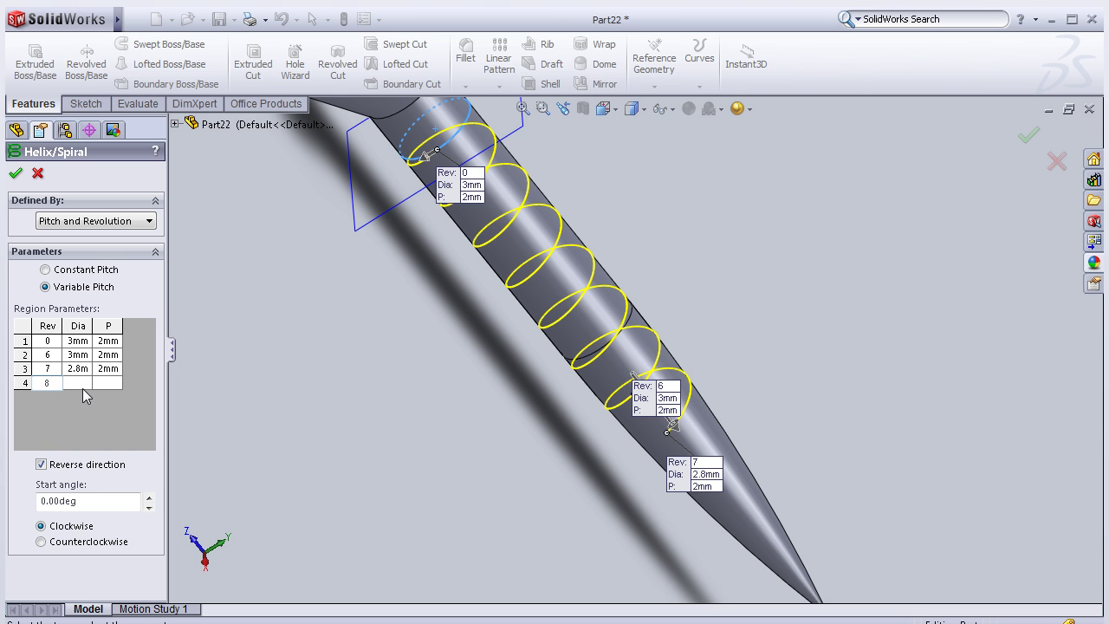
click(82, 385)
click(87, 387)
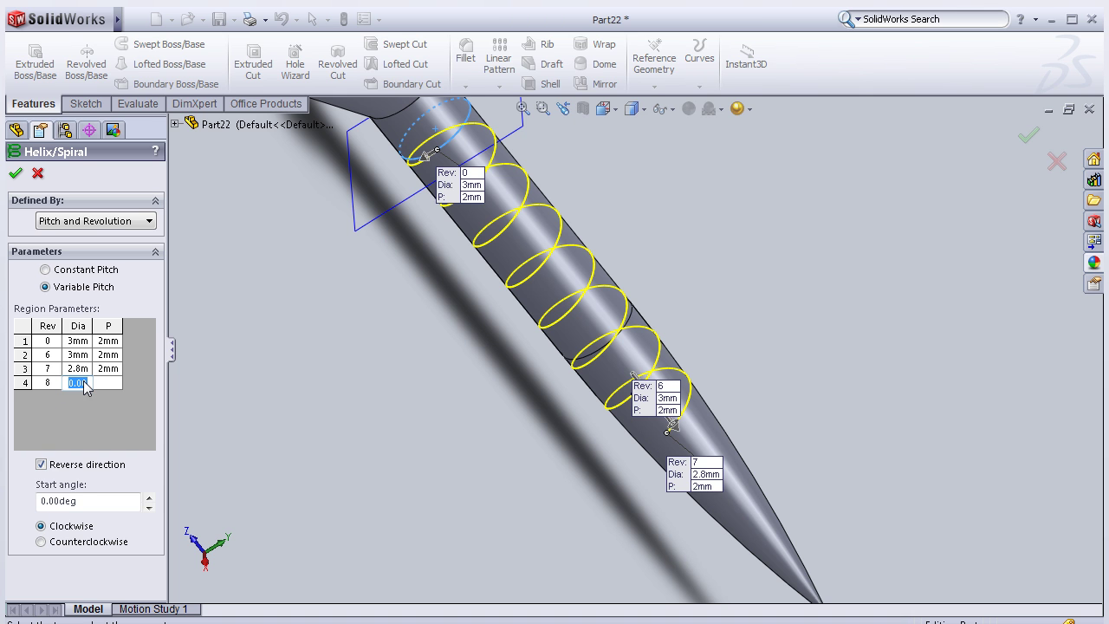
text(2.6)
click(107, 382)
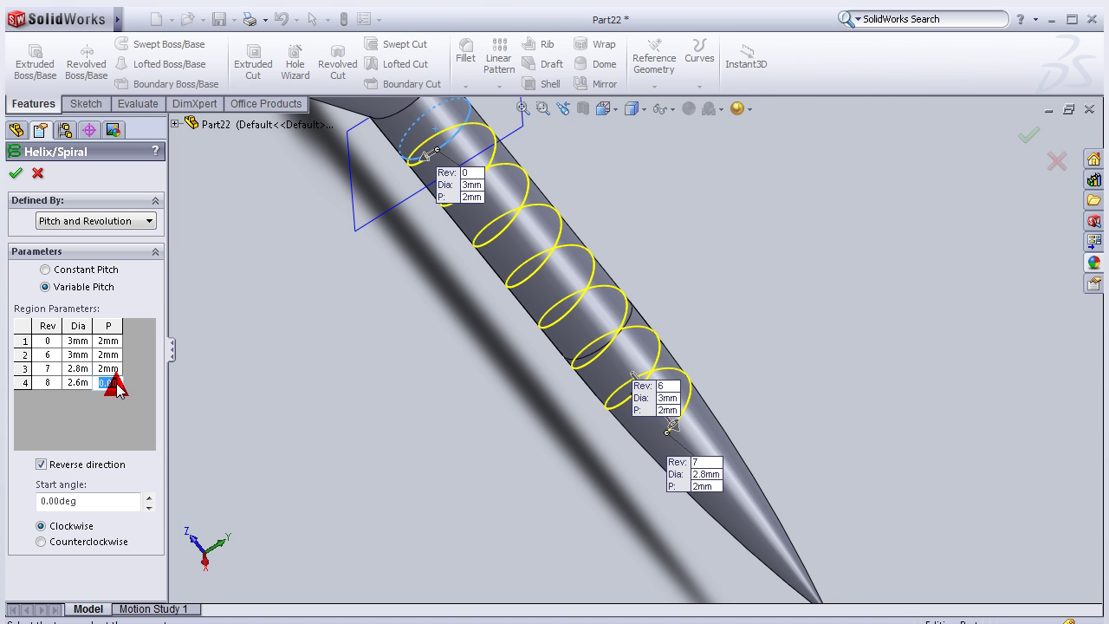
key(Return)
middle_drag(520, 520, 523, 511)
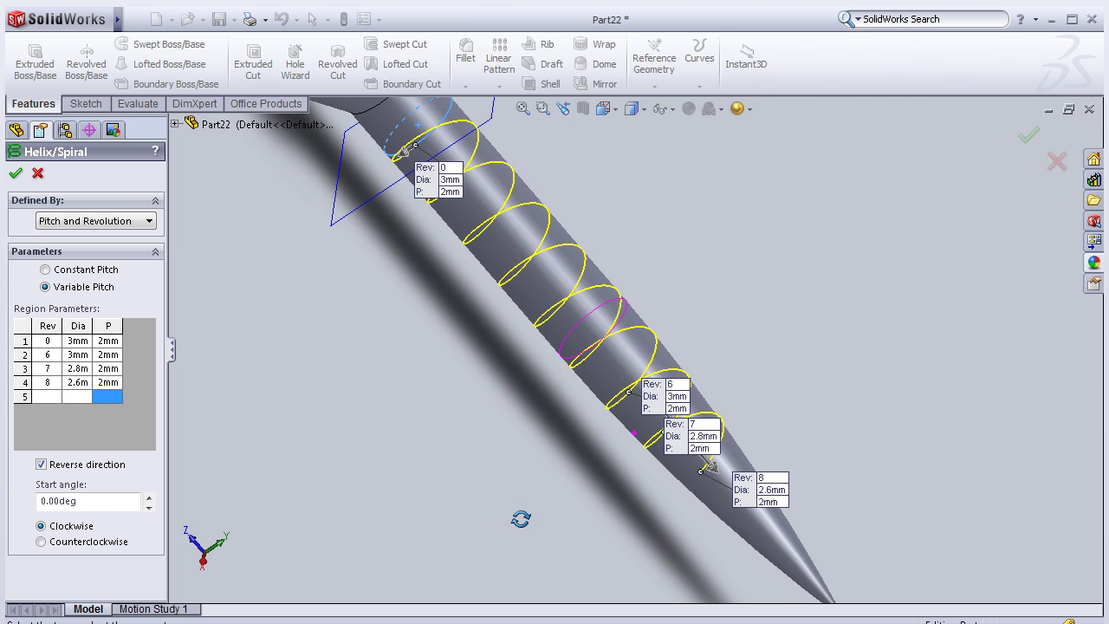
scroll(524, 512, down, 5)
mouse_move(579, 489)
middle_down()
mouse_move(604, 478)
mouse_move(723, 350)
mouse_move(710, 315)
mouse_move(810, 249)
middle_up()
scroll(736, 311, down, 3)
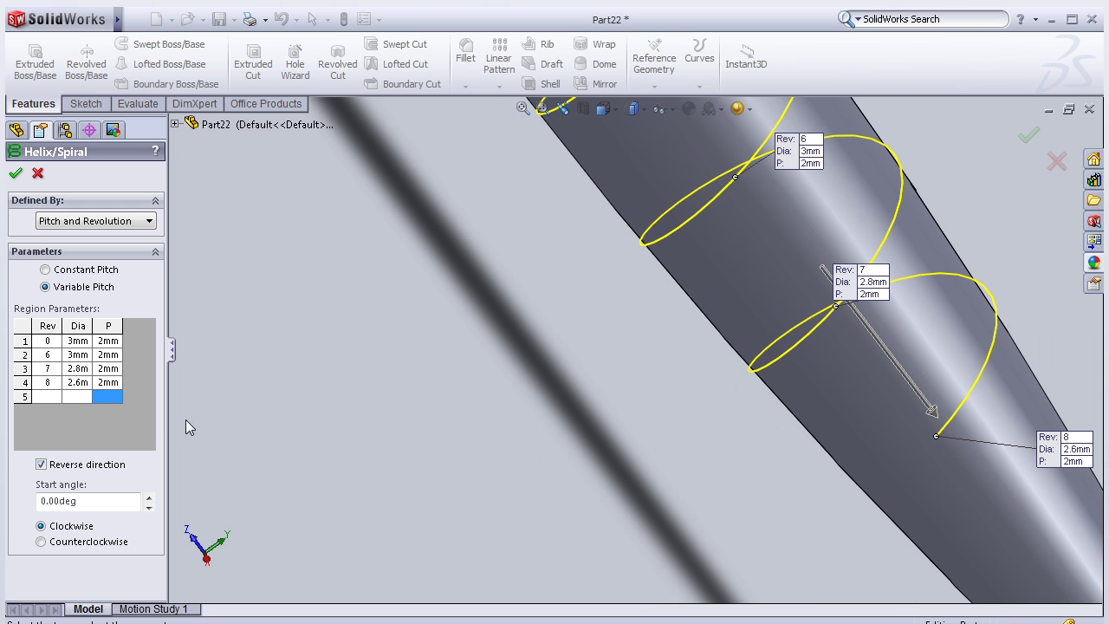
click(85, 384)
click(84, 383)
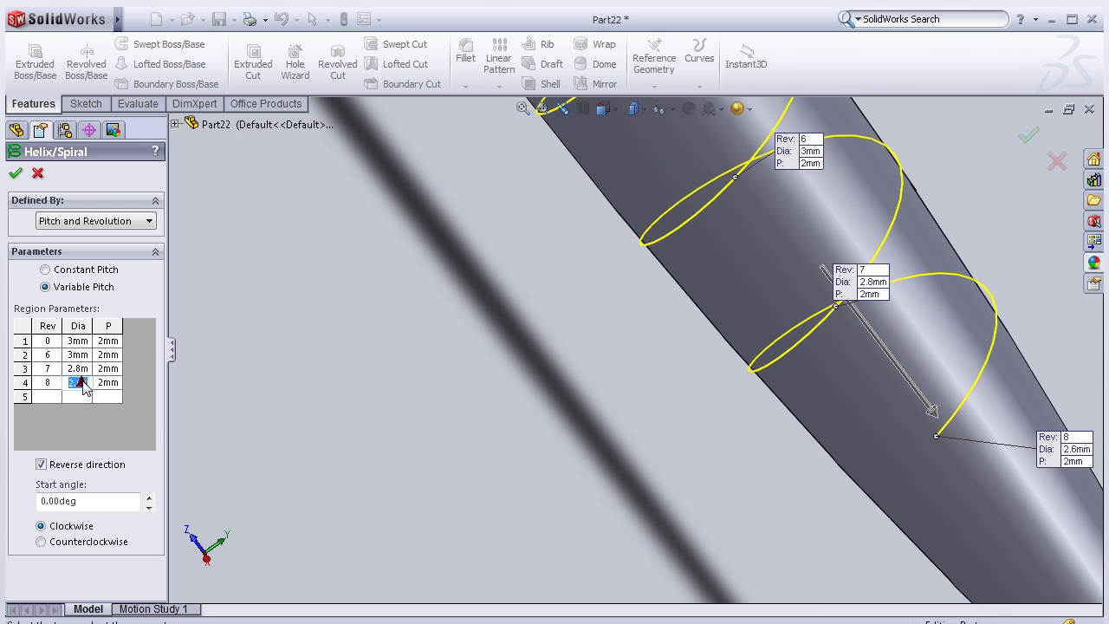
text(2)
click(85, 398)
scroll(687, 344, up, 1)
scroll(688, 344, up, 1)
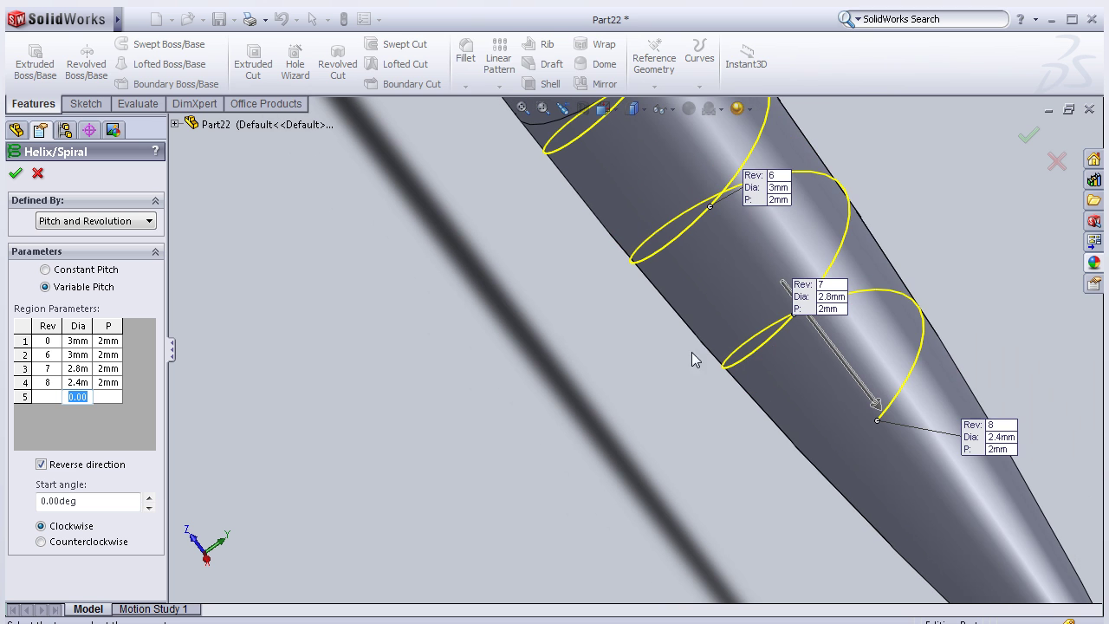
- Add helix region row Rev 9 with diameter 2.1 mm and pitch 2 mm
click(48, 396)
click(80, 400)
text(2.1)
click(107, 398)
key(Return)
- Reduce the third row's diameter in the helix region table
mouse_move(688, 471)
middle_down()
mouse_move(732, 444)
mouse_move(915, 407)
mouse_move(795, 404)
mouse_move(768, 429)
middle_up()
scroll(754, 399, down, 3)
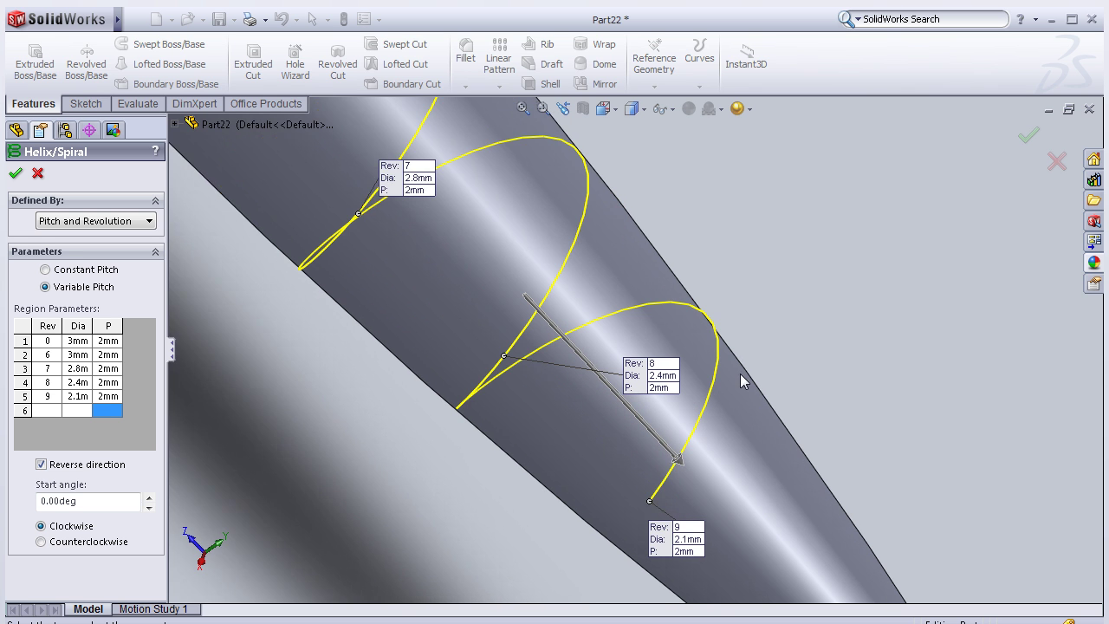
scroll(624, 258, up, 3)
scroll(567, 220, down, 2)
middle_drag(591, 198, 620, 192)
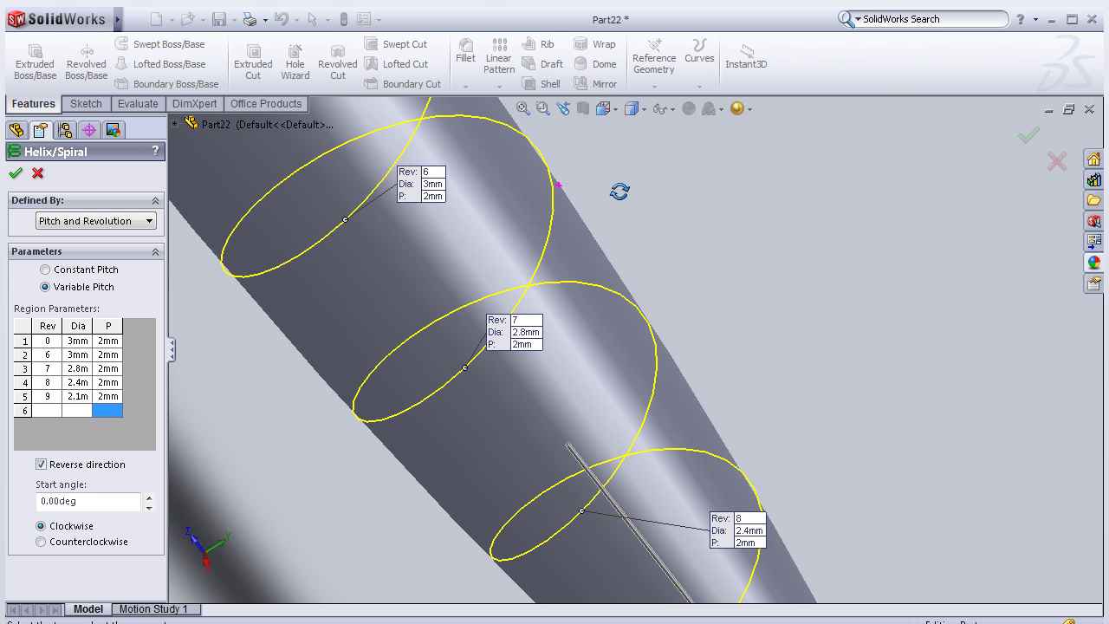
click(80, 370)
click(81, 369)
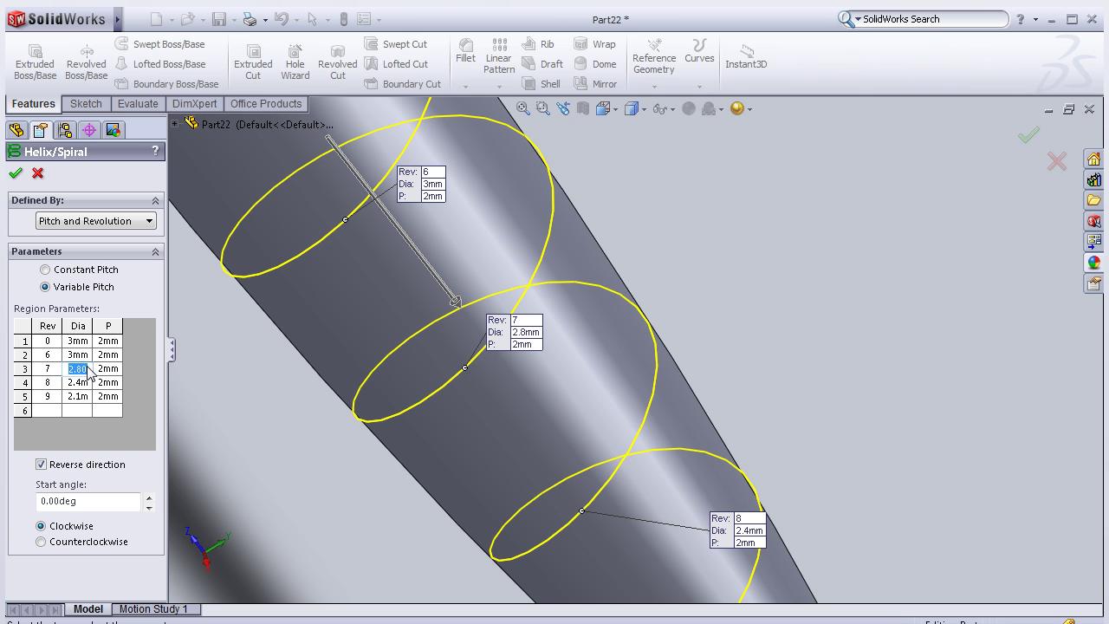
text(2)
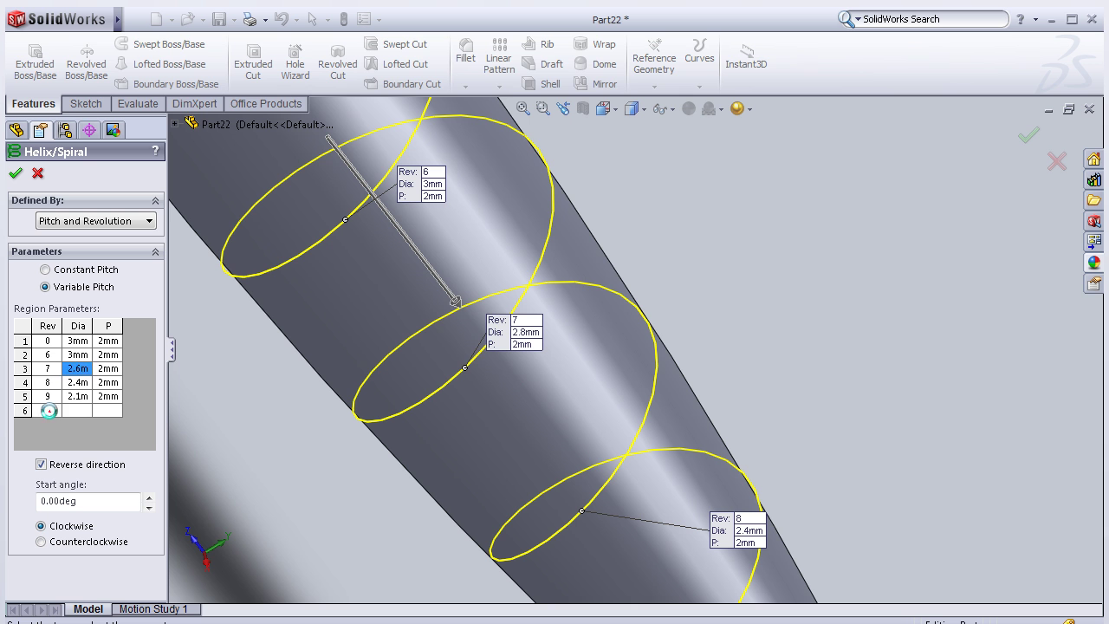
click(54, 414)
- Set the revolution-9 region (row 5) diameter to 2mm
scroll(371, 408, up, 1)
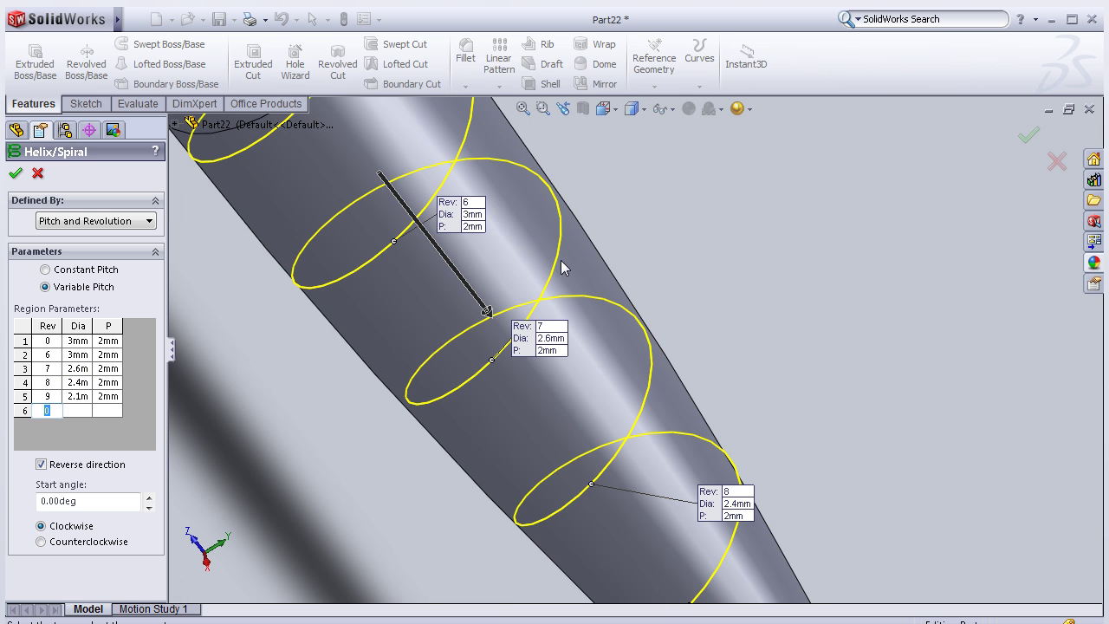
scroll(662, 299, up, 1)
scroll(698, 311, up, 1)
middle_drag(689, 318, 697, 400)
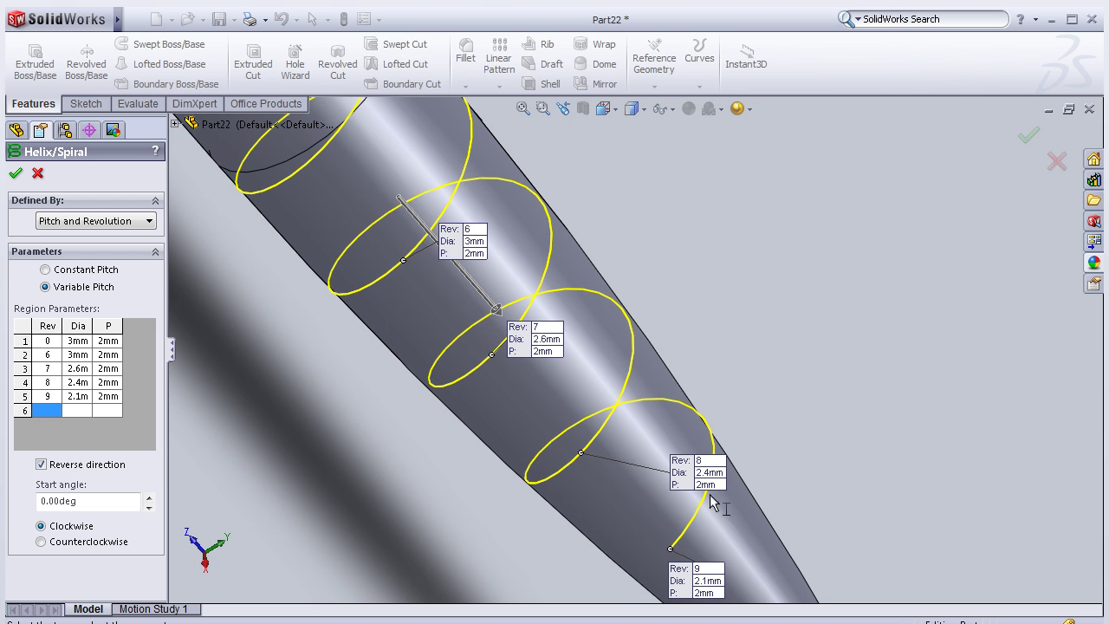
middle_drag(716, 505, 717, 513)
click(81, 396)
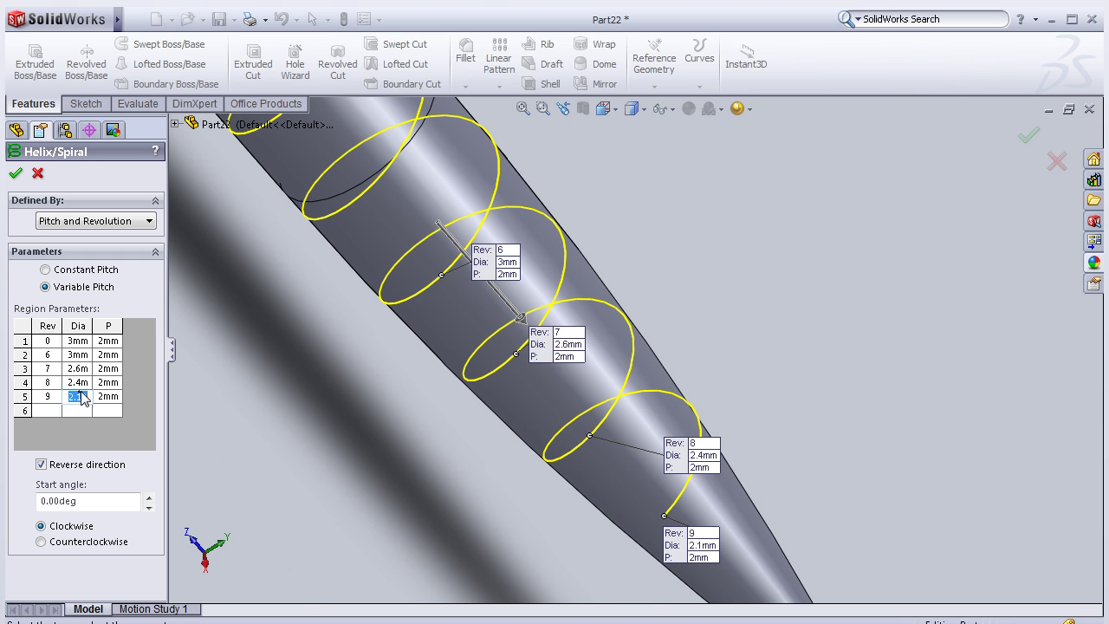
text(2)
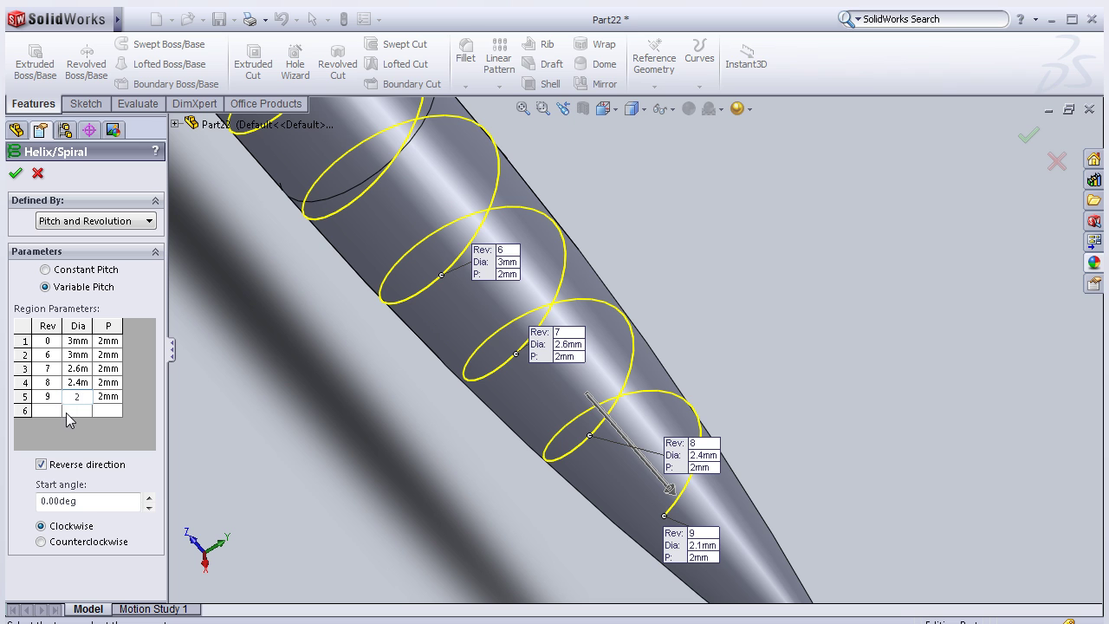
click(47, 410)
text(10)
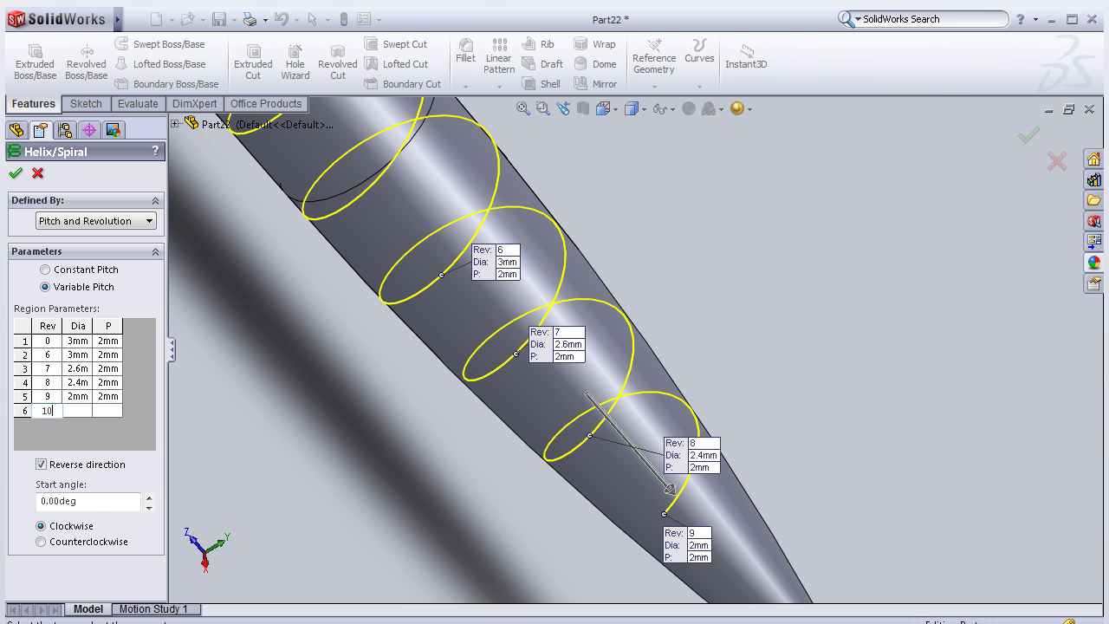
- Add a sixth region: revolution 10, 1mm diameter, 2mm pitch
click(74, 411)
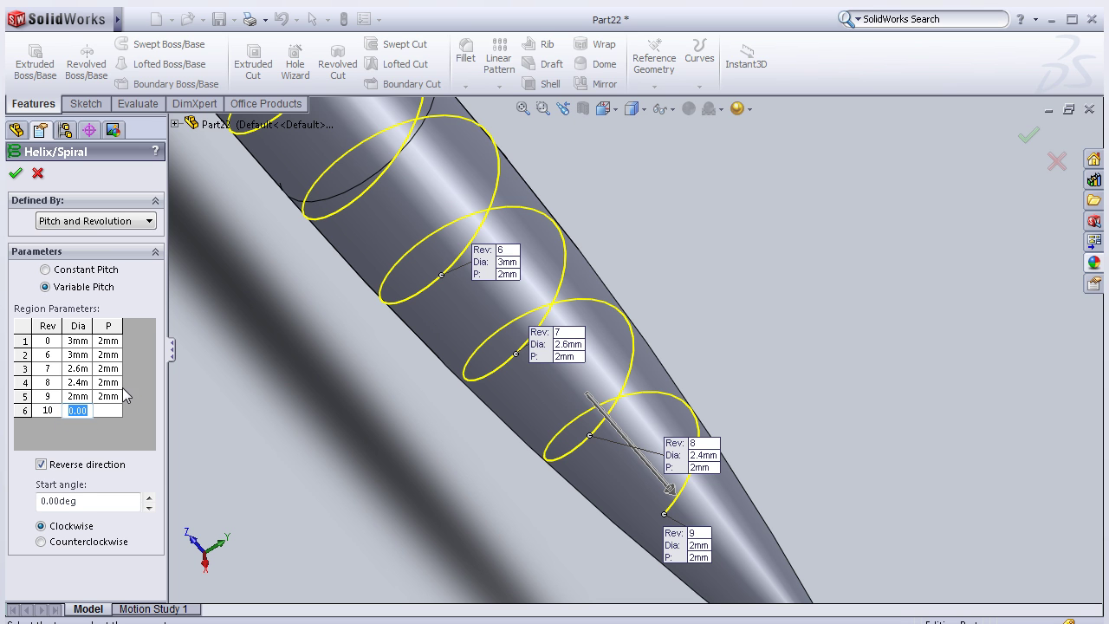
text(1)
click(113, 412)
text(2)
key(Return)
- Start a seventh region at revolution 11
scroll(469, 477, up, 3)
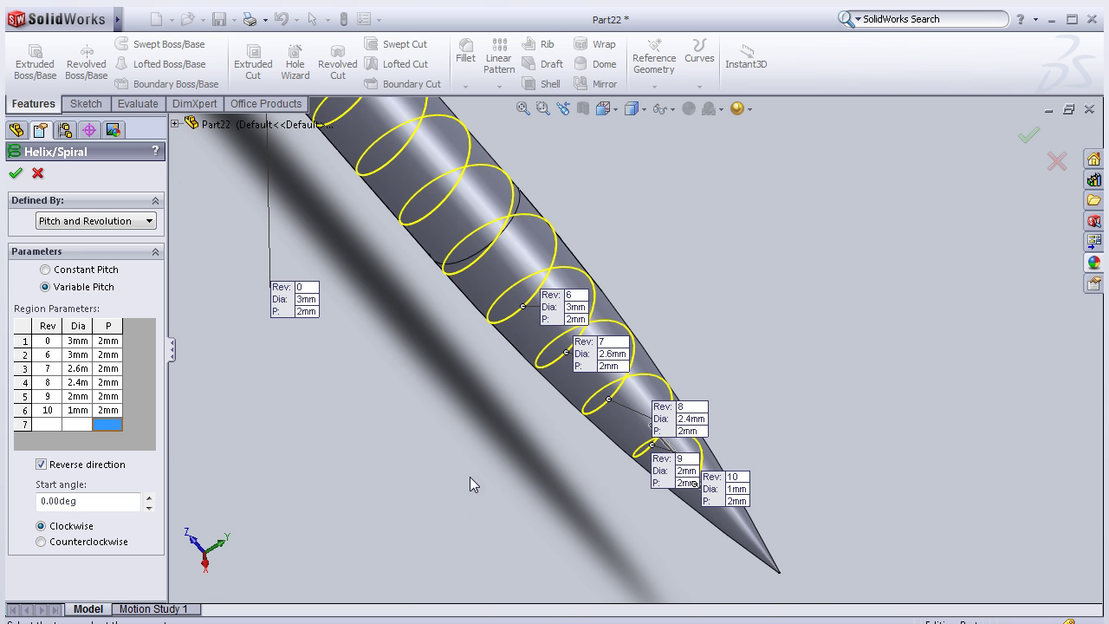
middle_drag(775, 374, 664, 460)
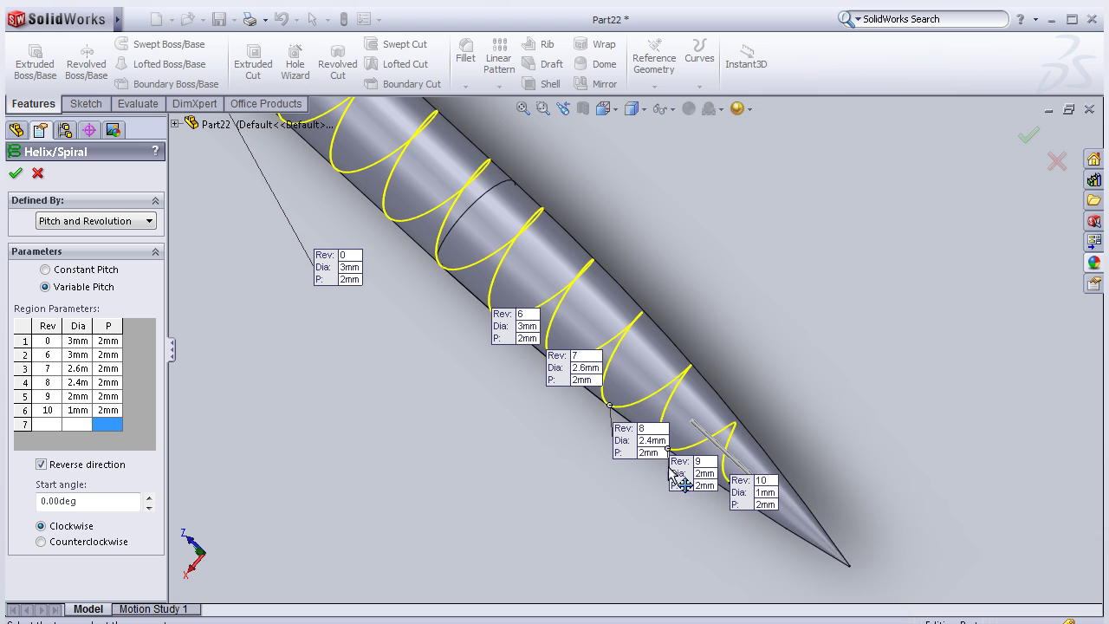
click(52, 430)
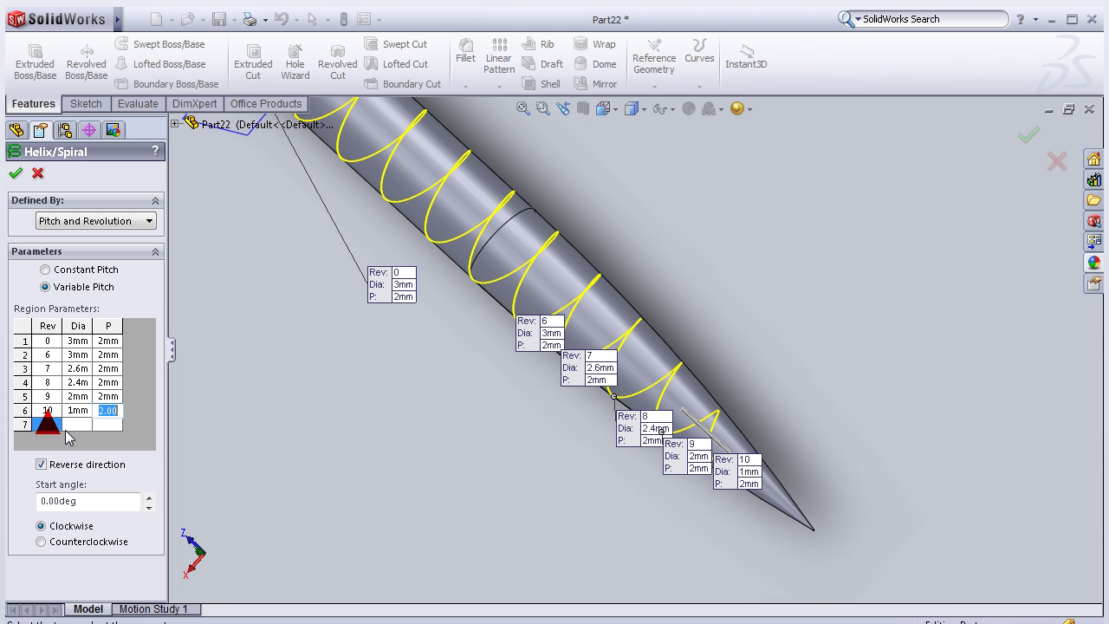
click(49, 430)
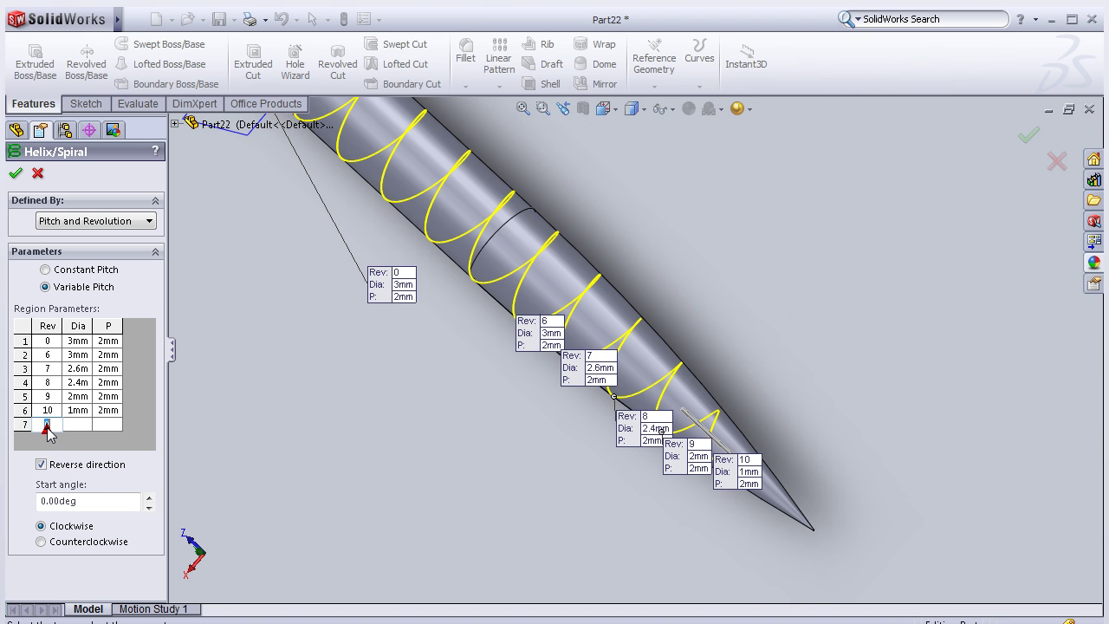
text(11)
key(Tab)
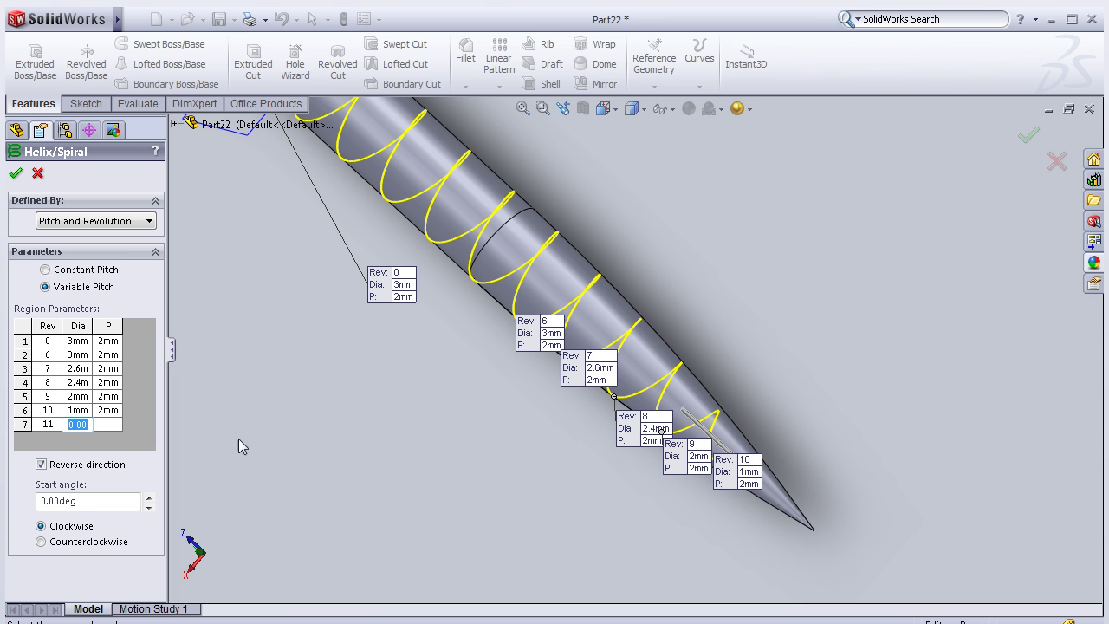
- Give the revolution-11 region a diameter and a 2mm pitch
text(0.)
click(107, 426)
text(2)
key(Return)
mouse_move(809, 338)
middle_down()
mouse_move(755, 376)
mouse_move(668, 408)
mouse_move(479, 444)
mouse_move(634, 469)
mouse_move(632, 378)
mouse_move(593, 358)
mouse_move(572, 364)
middle_up()
scroll(487, 473, down, 3)
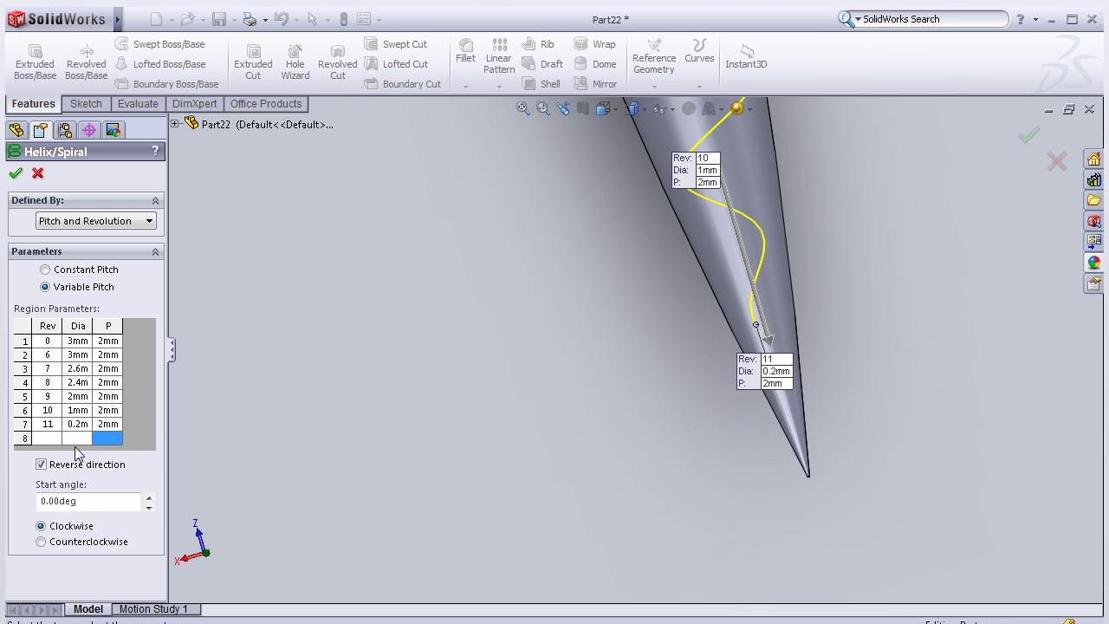
- Correct the revolution-11 region's diameter to 0.7mm
click(76, 424)
text(0.)
text(5)
click(82, 439)
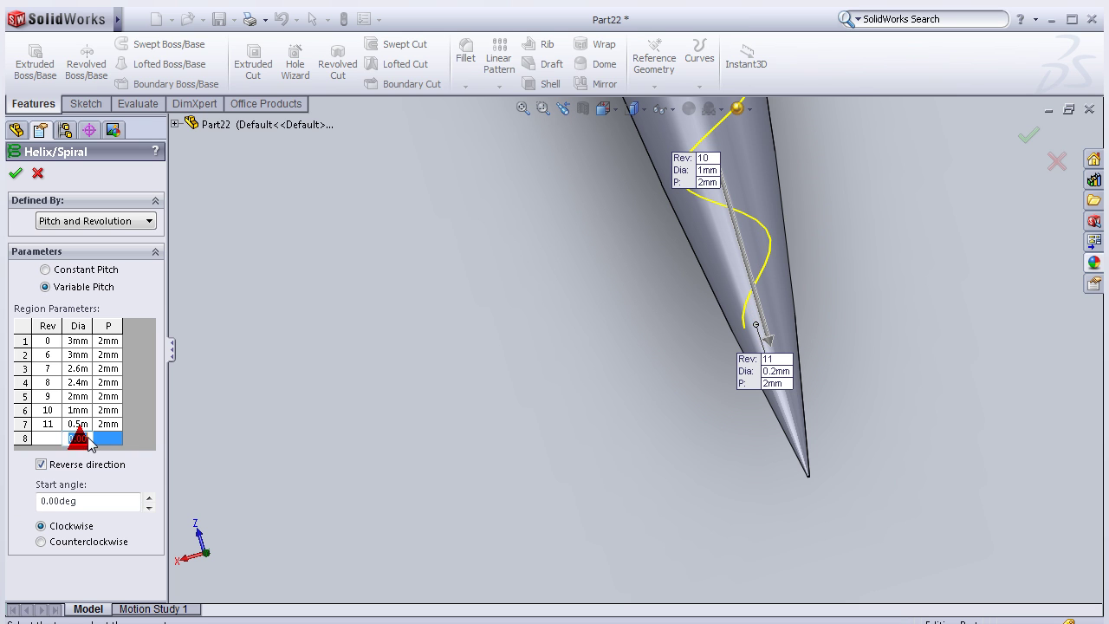
key(Up)
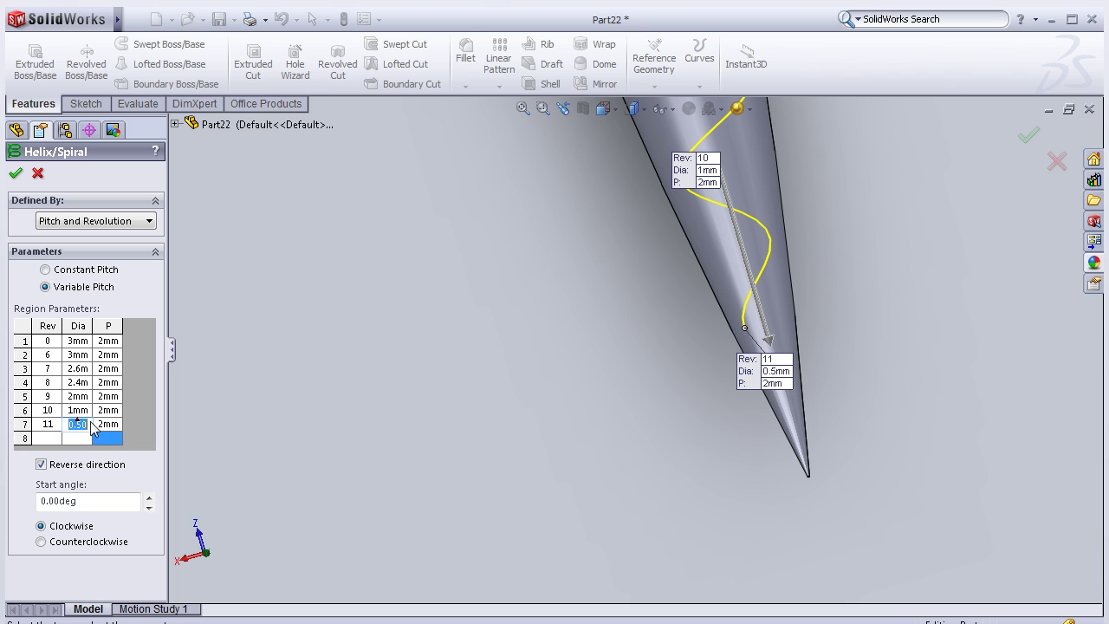
text(0.)
text(7)
key(Return)
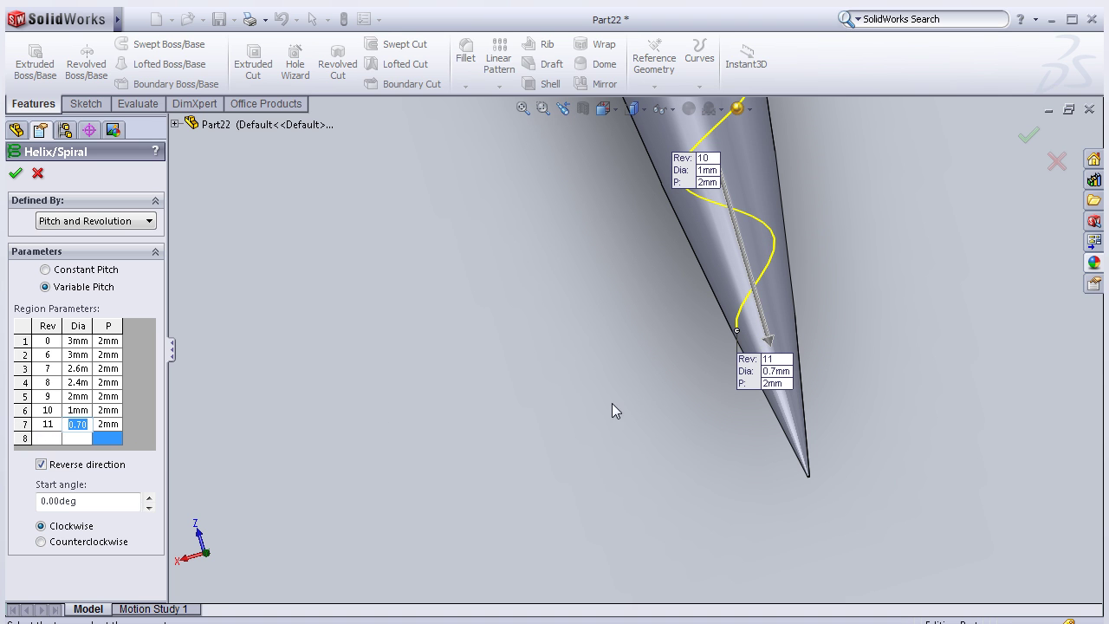
- Accept the helix as Helix/Spiral1 and fit the whole screw in view
mouse_move(612, 353)
middle_down()
mouse_move(652, 296)
mouse_move(572, 327)
mouse_move(636, 339)
mouse_move(676, 266)
mouse_move(665, 273)
middle_up()
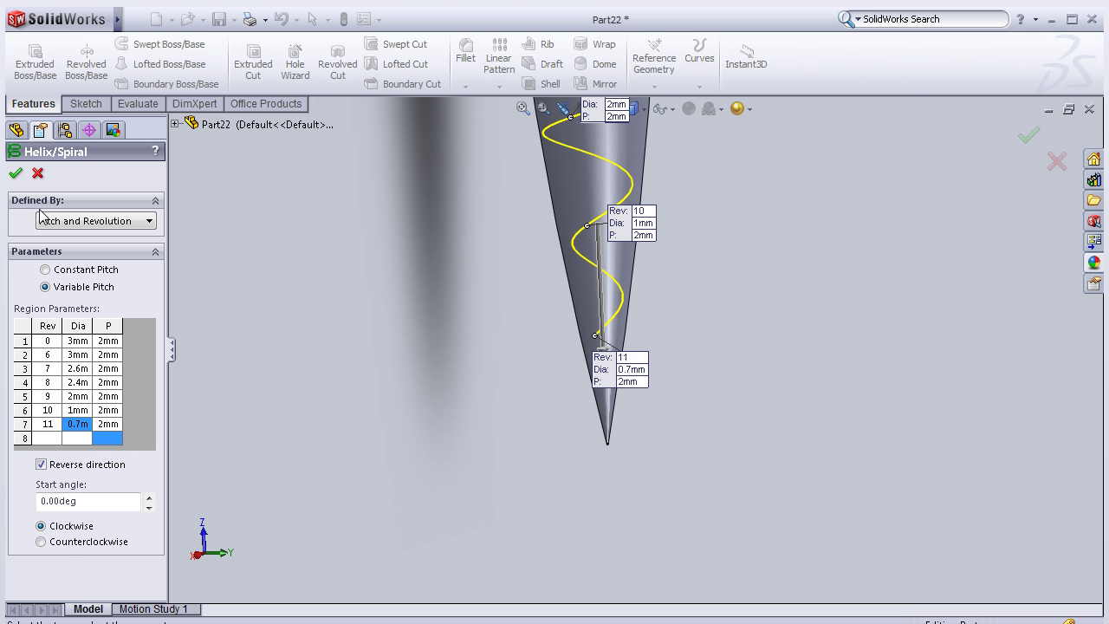
mouse_move(676, 468)
middle_down()
mouse_move(626, 408)
mouse_move(676, 322)
mouse_move(590, 340)
mouse_move(611, 339)
mouse_move(644, 263)
mouse_move(685, 226)
mouse_move(763, 250)
mouse_move(845, 236)
mouse_move(777, 286)
mouse_move(546, 130)
middle_up()
click(524, 108)
scroll(698, 388, down, 3)
mouse_move(394, 427)
middle_down()
mouse_move(389, 438)
mouse_move(434, 478)
mouse_move(474, 463)
mouse_move(448, 436)
middle_up()
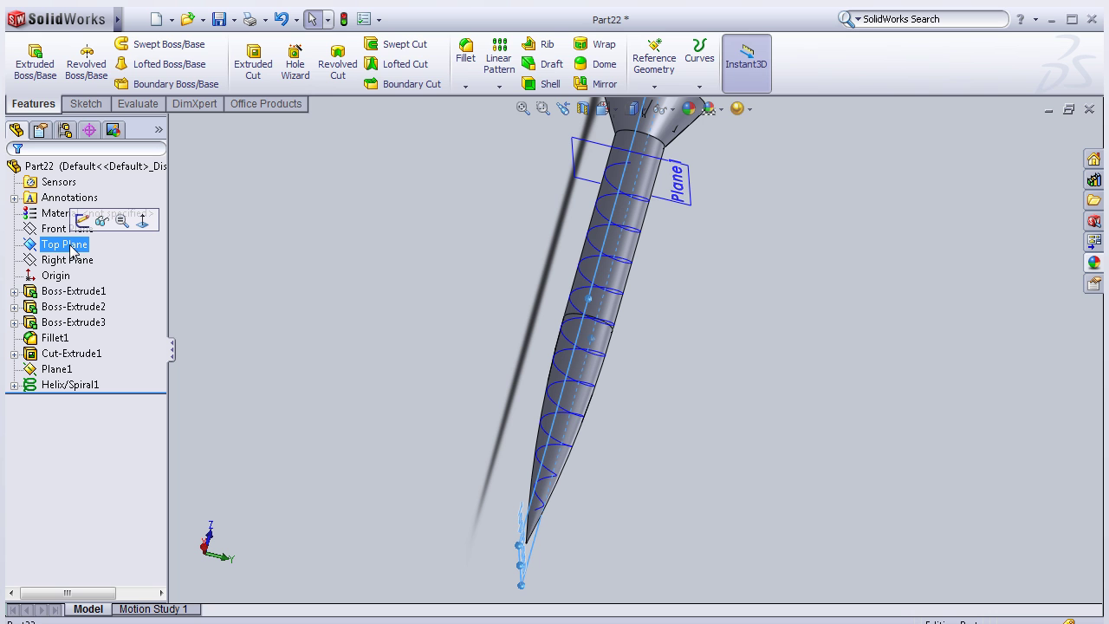
- Start a sketch on the Top Plane, view it Normal To, and zoom to the tip
click(83, 220)
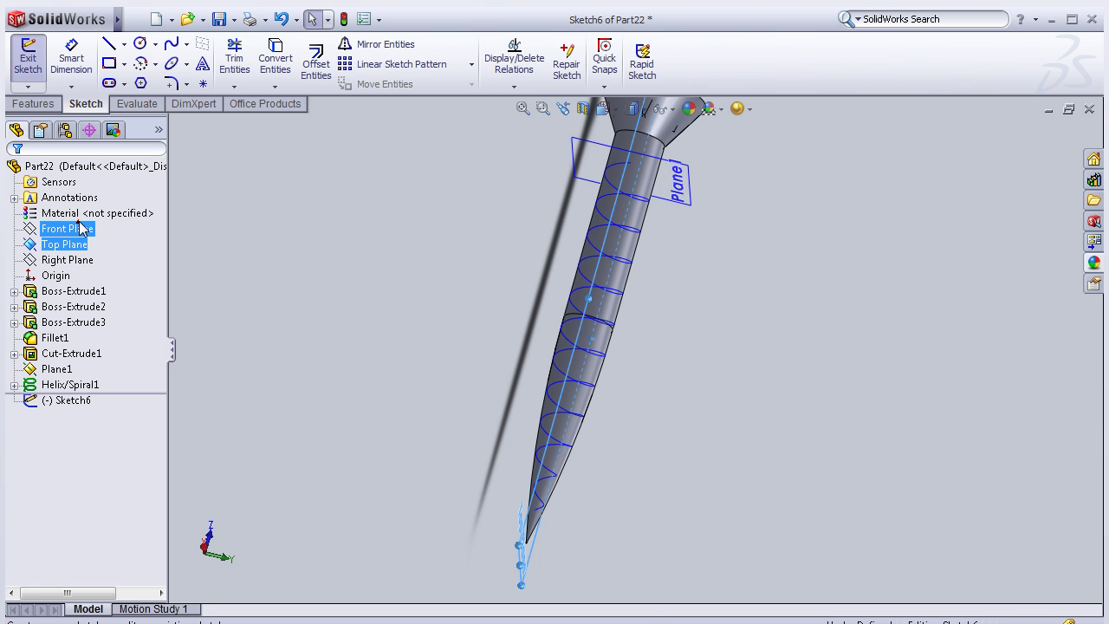
key(space)
double_click(278, 356)
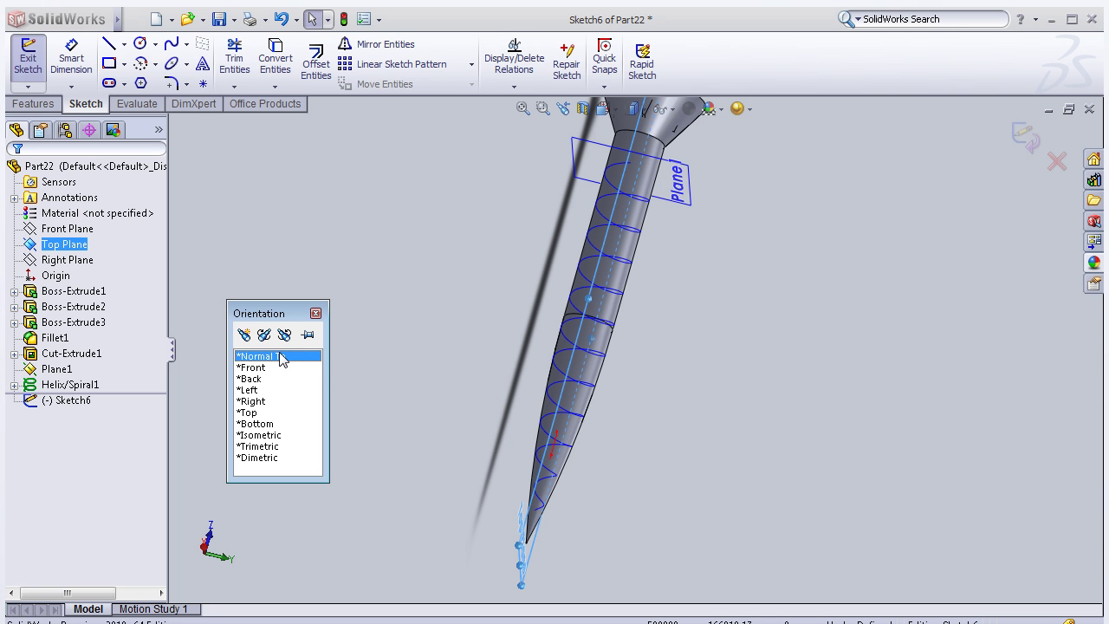
scroll(645, 207, down, 2)
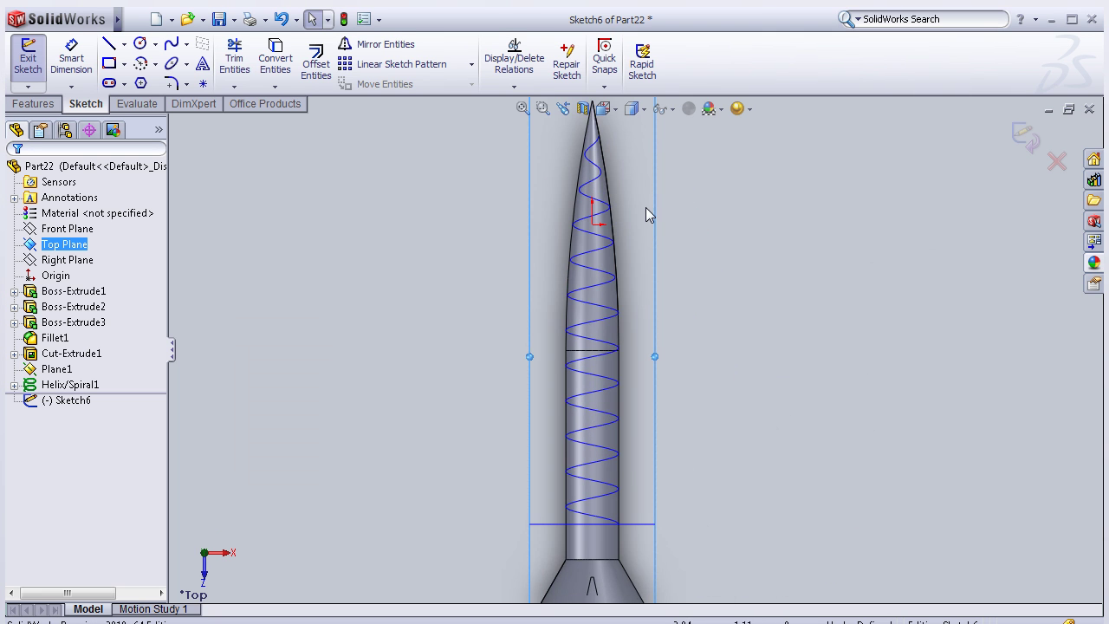
scroll(615, 191, down, 2)
scroll(578, 158, down, 2)
scroll(589, 143, down, 2)
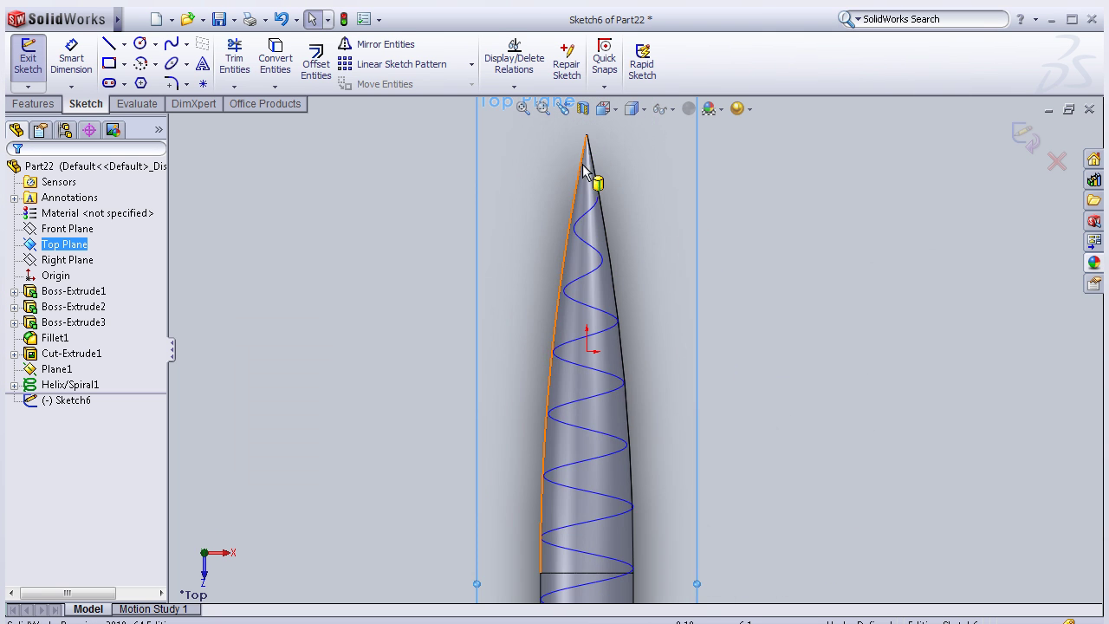
scroll(606, 187, down, 2)
scroll(618, 211, down, 2)
scroll(617, 212, down, 2)
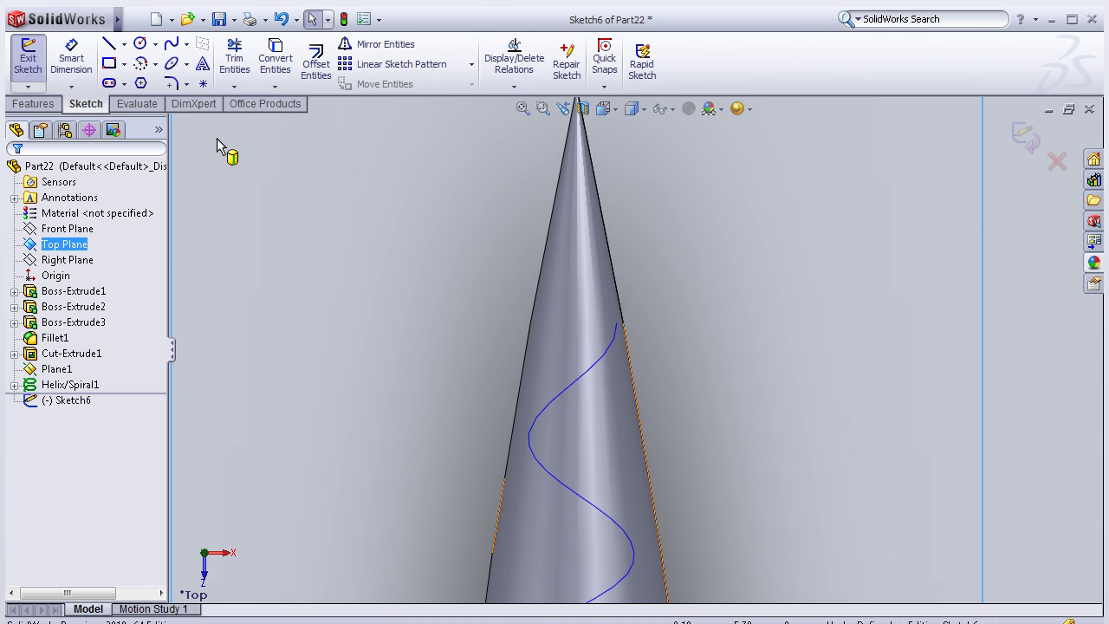
- Draw a closed triangular profile with lines at the helix end against the cone's edge
click(109, 43)
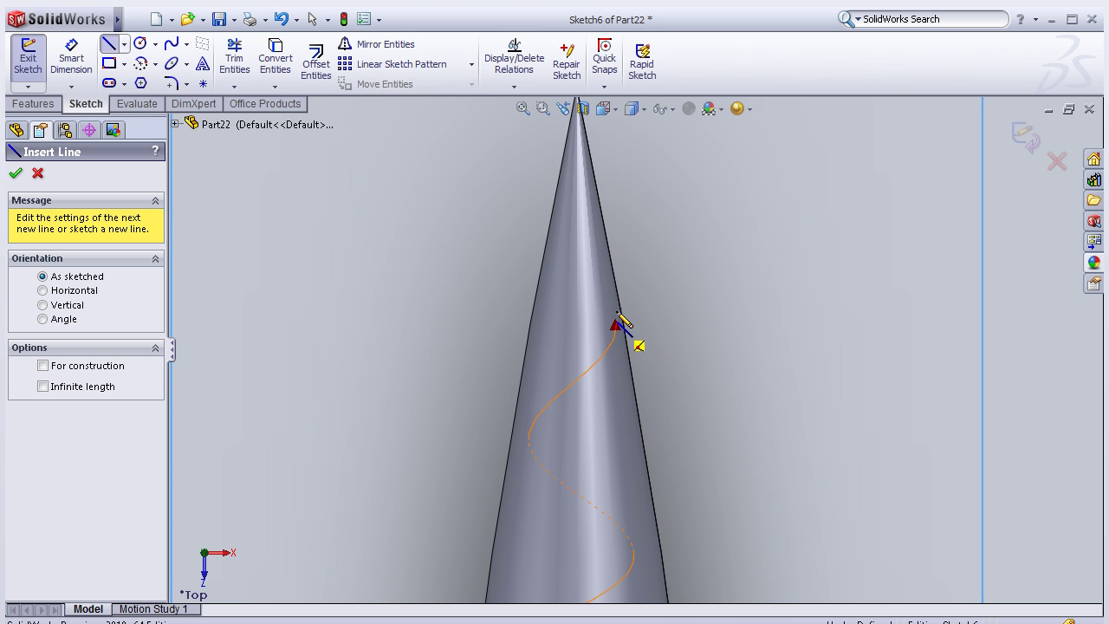
click(617, 327)
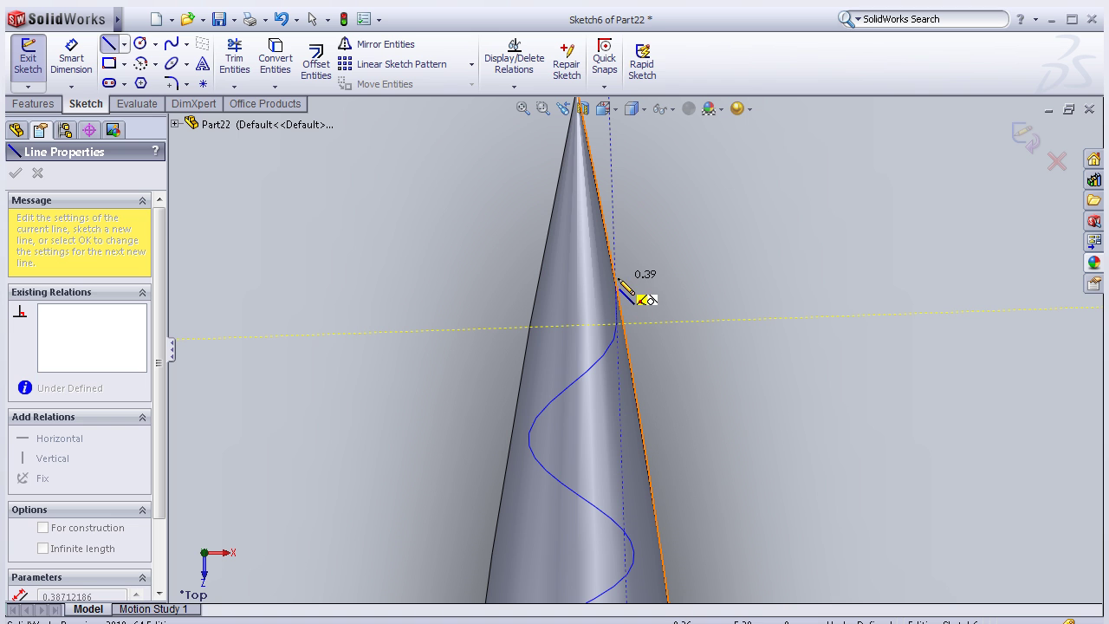
click(617, 288)
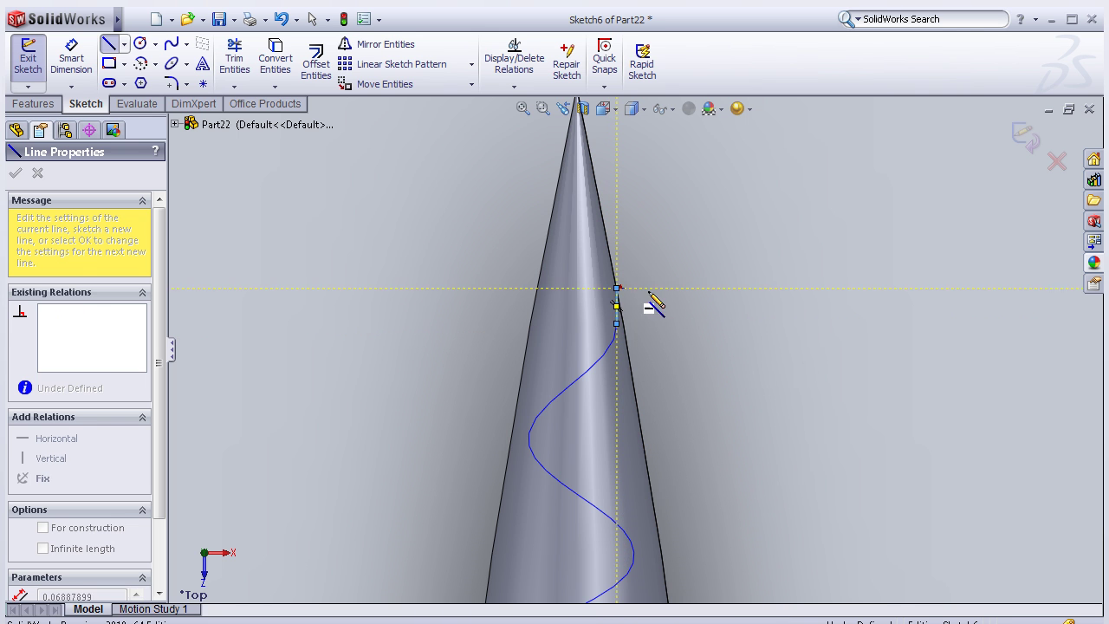
click(682, 314)
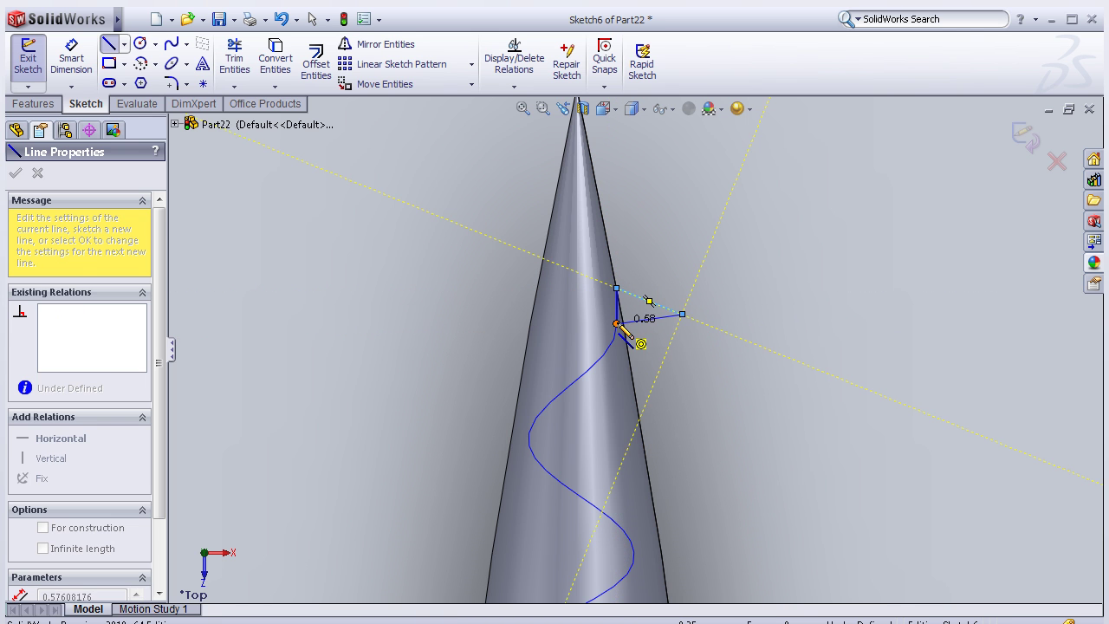
click(617, 323)
key(Escape)
scroll(656, 321, down, 2)
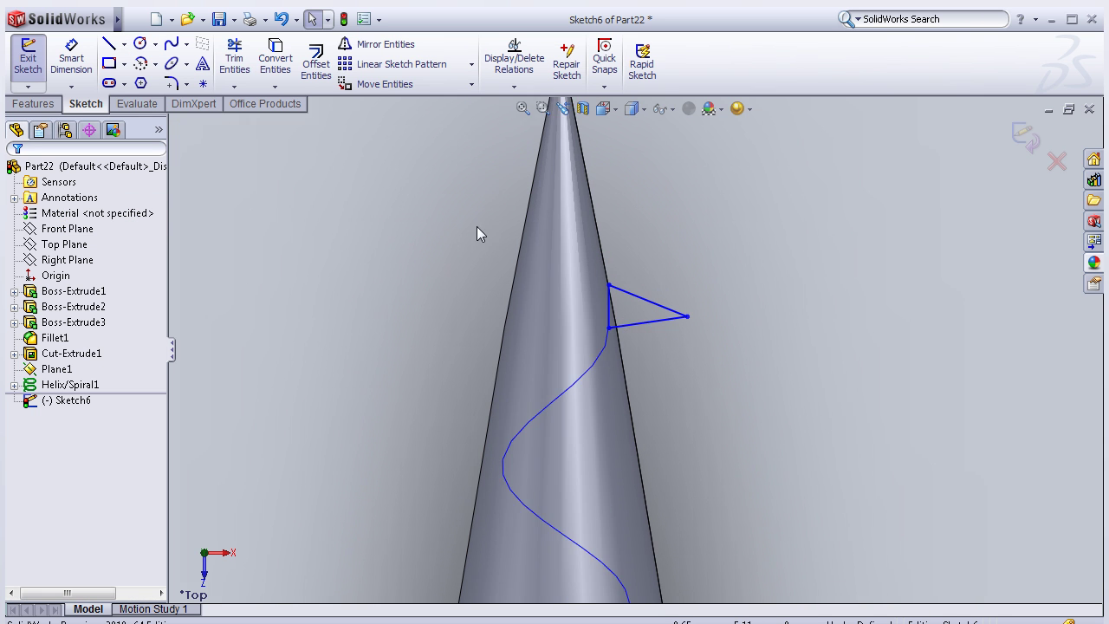
click(72, 57)
- Dimension the triangle's vertical edge to 0.6mm
click(600, 311)
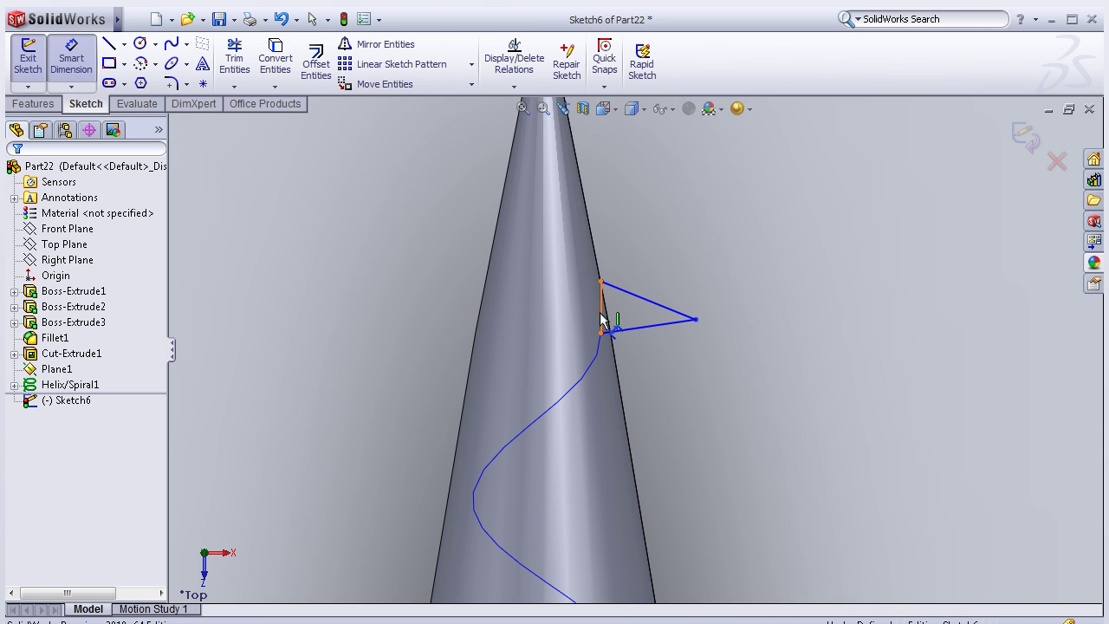
click(455, 321)
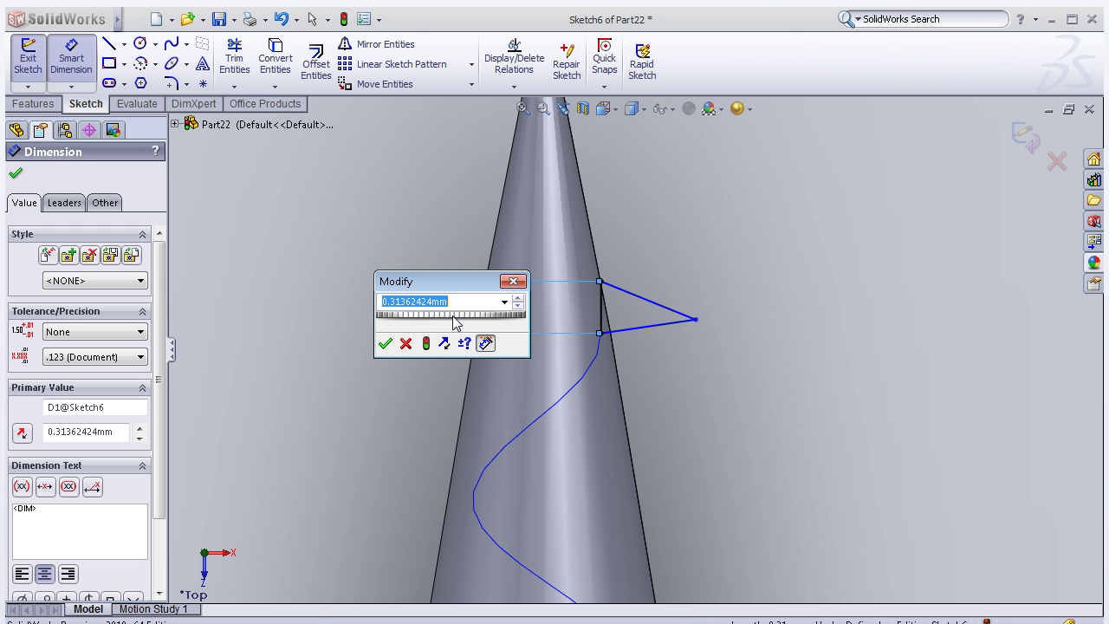
text(0.6)
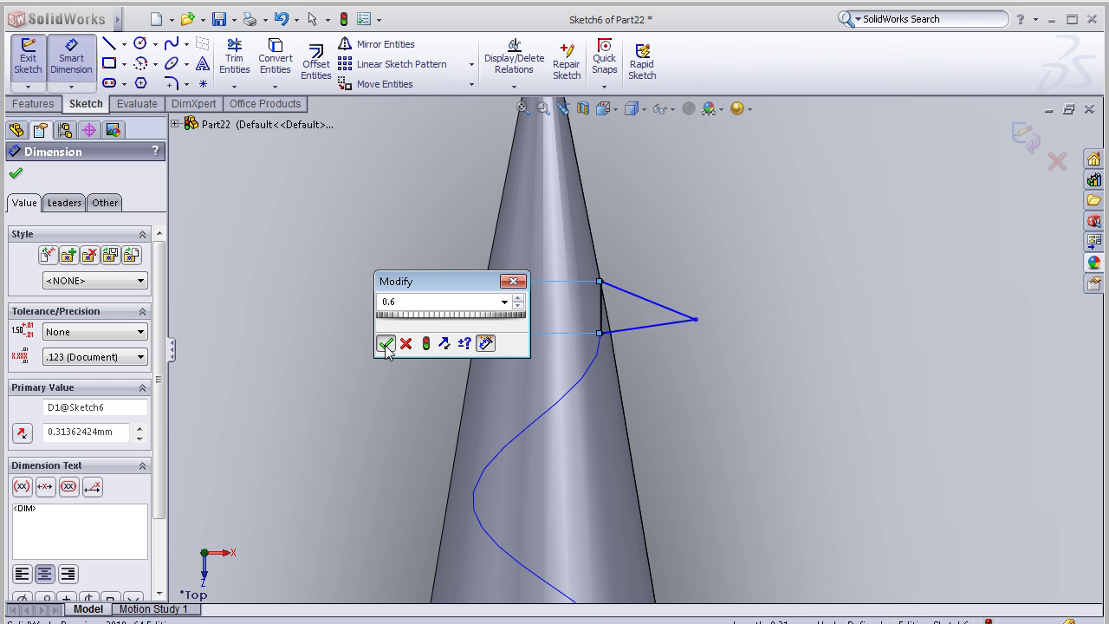
click(385, 344)
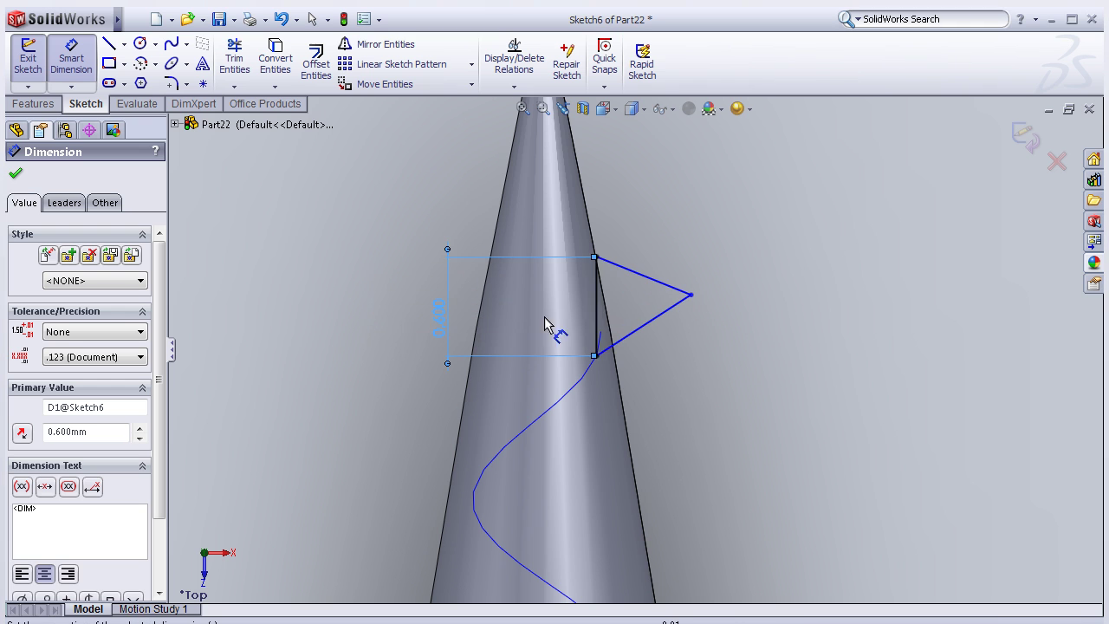
- Dimension the triangle's depth from edge to tip as 0.750
click(596, 303)
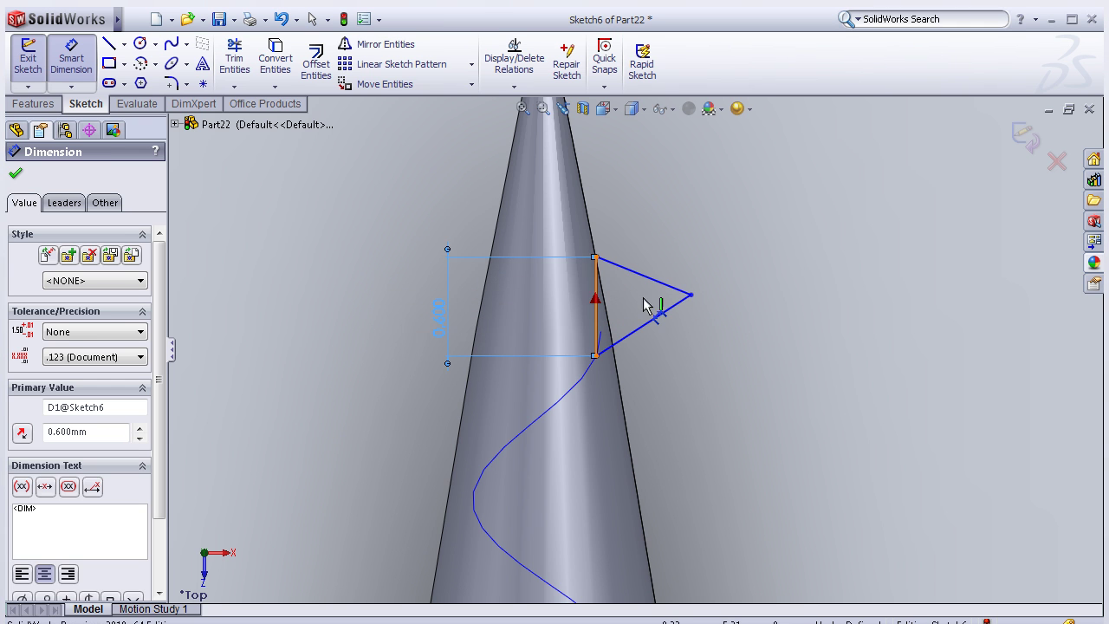
click(691, 295)
click(656, 240)
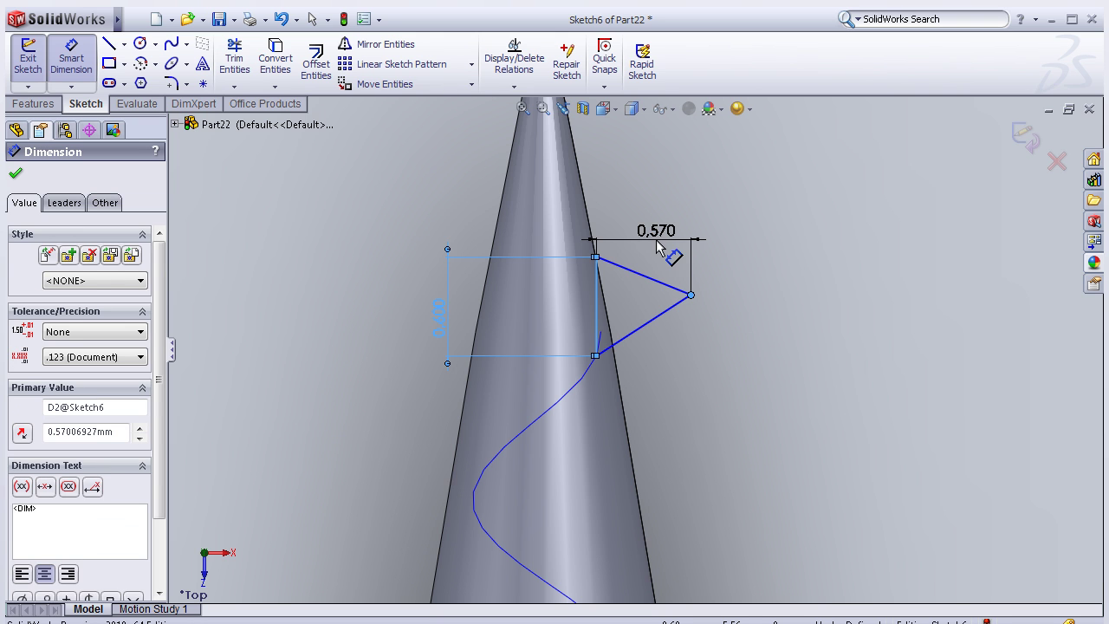
text(0.75)
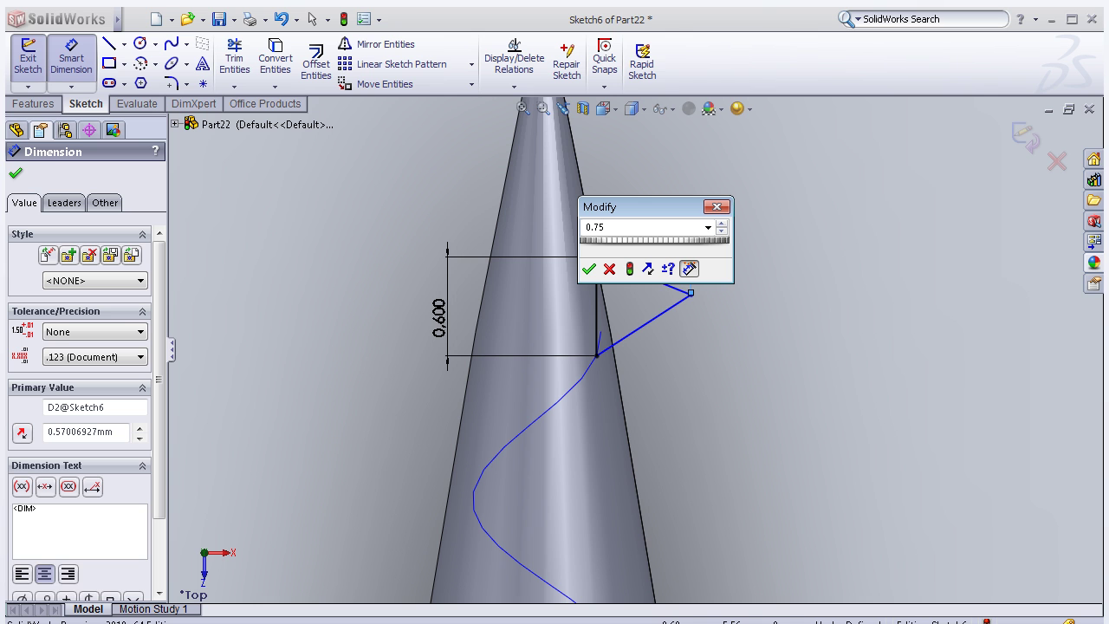
click(595, 268)
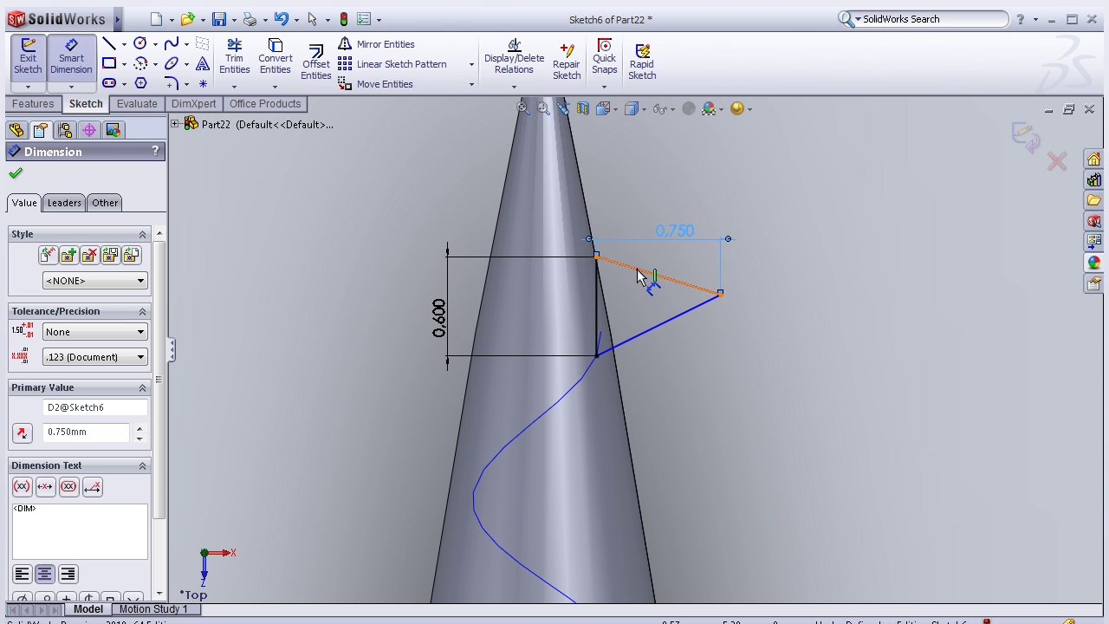
click(646, 286)
key(Escape)
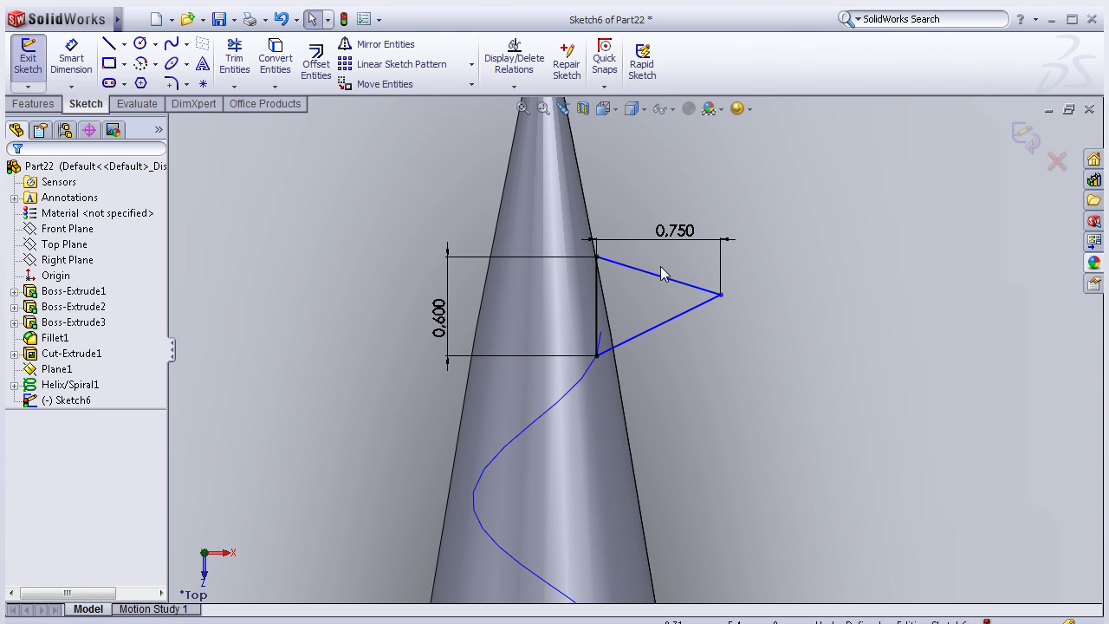
- Make the two sloped sides of the triangle equal, fully defining the profile
click(667, 291)
ctrl+click(676, 319)
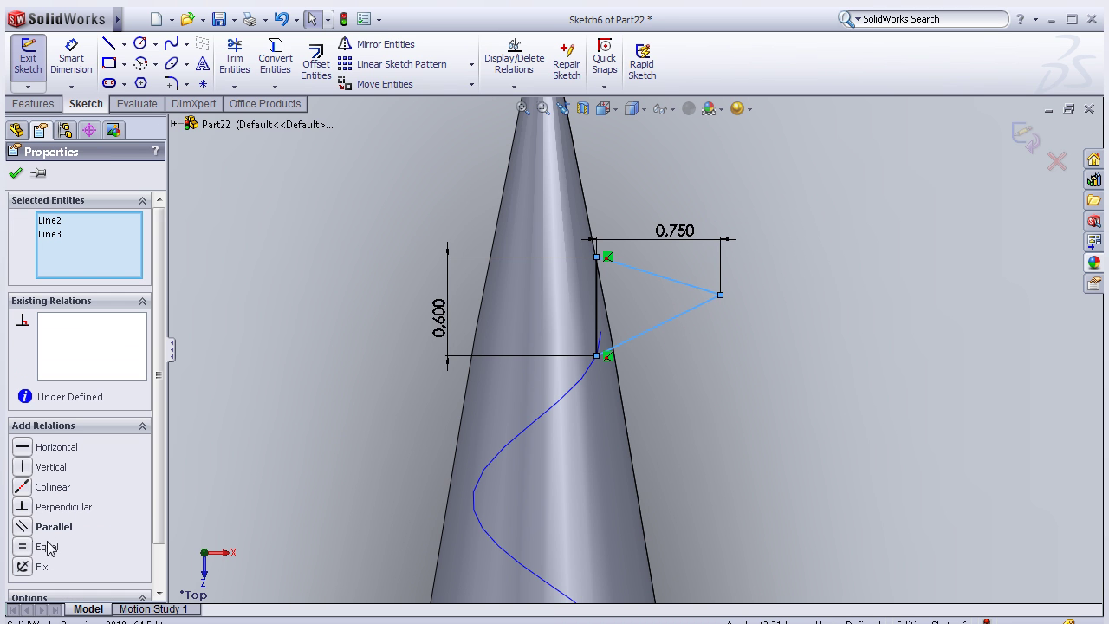
click(47, 548)
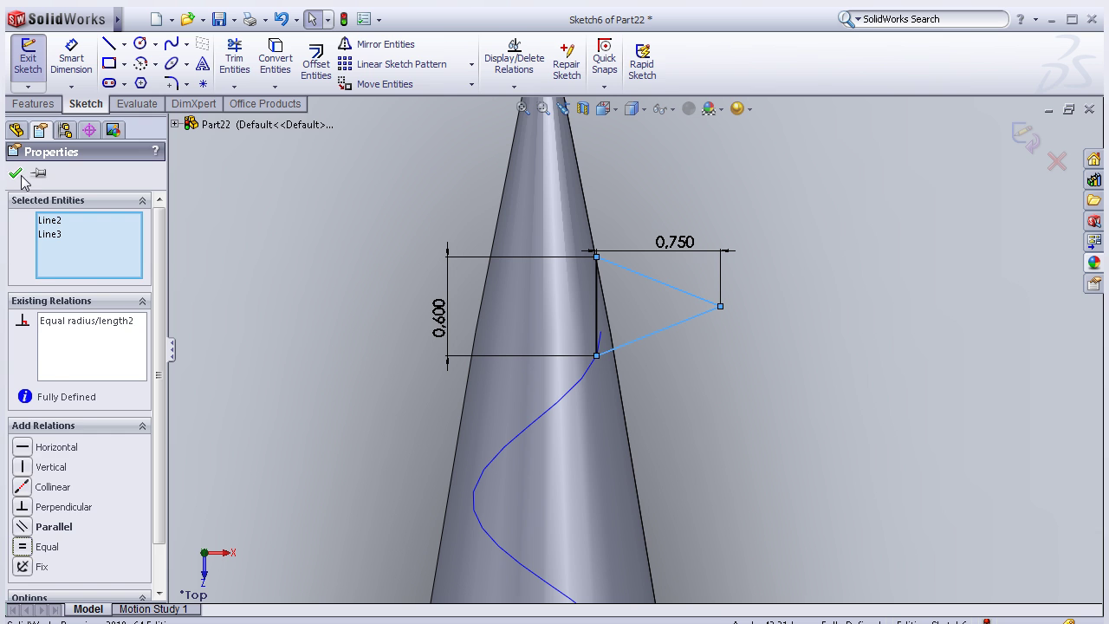
click(16, 173)
scroll(533, 299, up, 2)
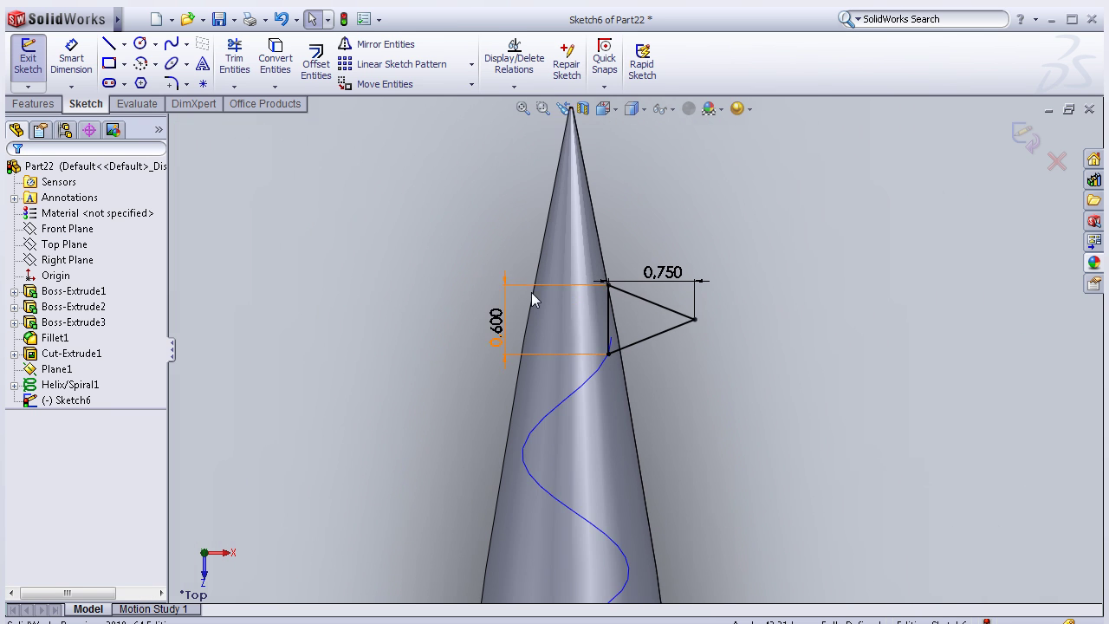
scroll(655, 318, down, 1)
scroll(660, 307, up, 1)
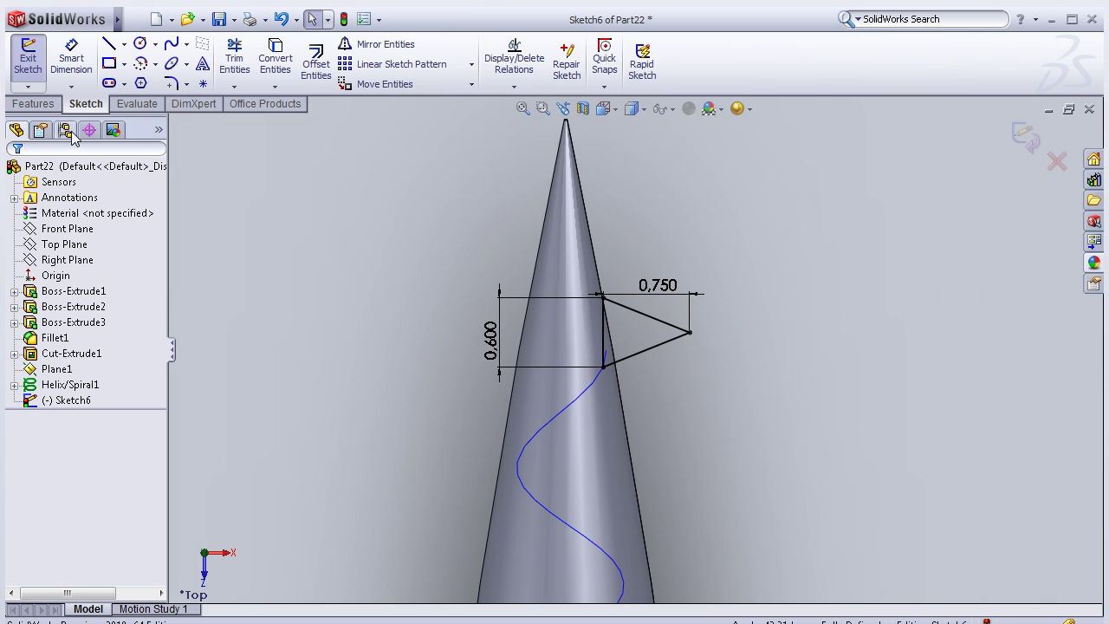
click(1024, 139)
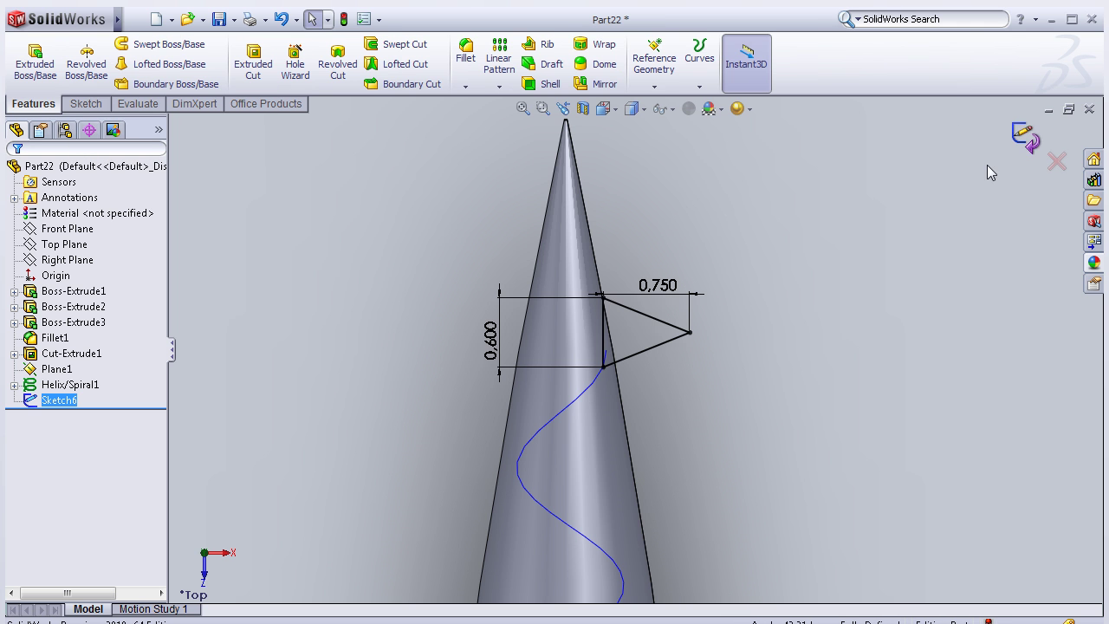
middle_drag(776, 217, 761, 277)
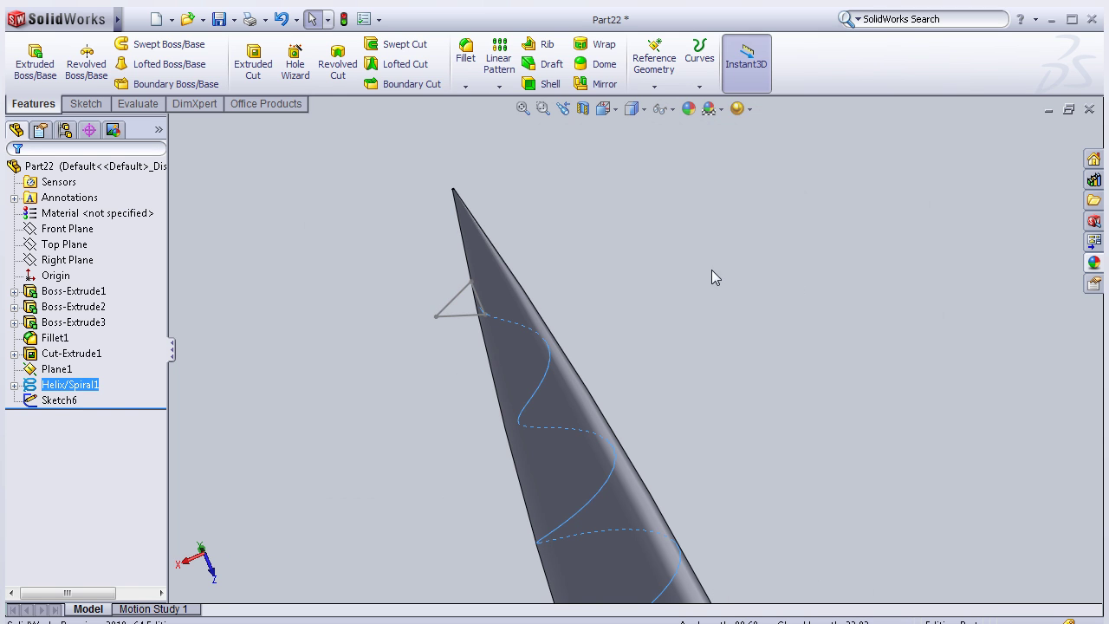
click(158, 47)
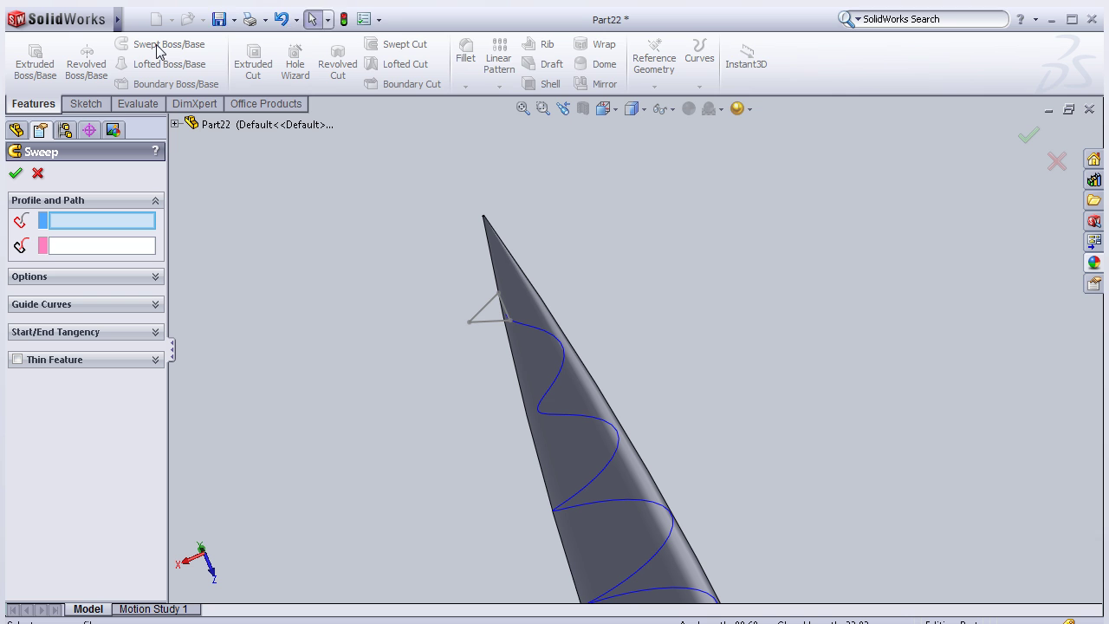
click(174, 124)
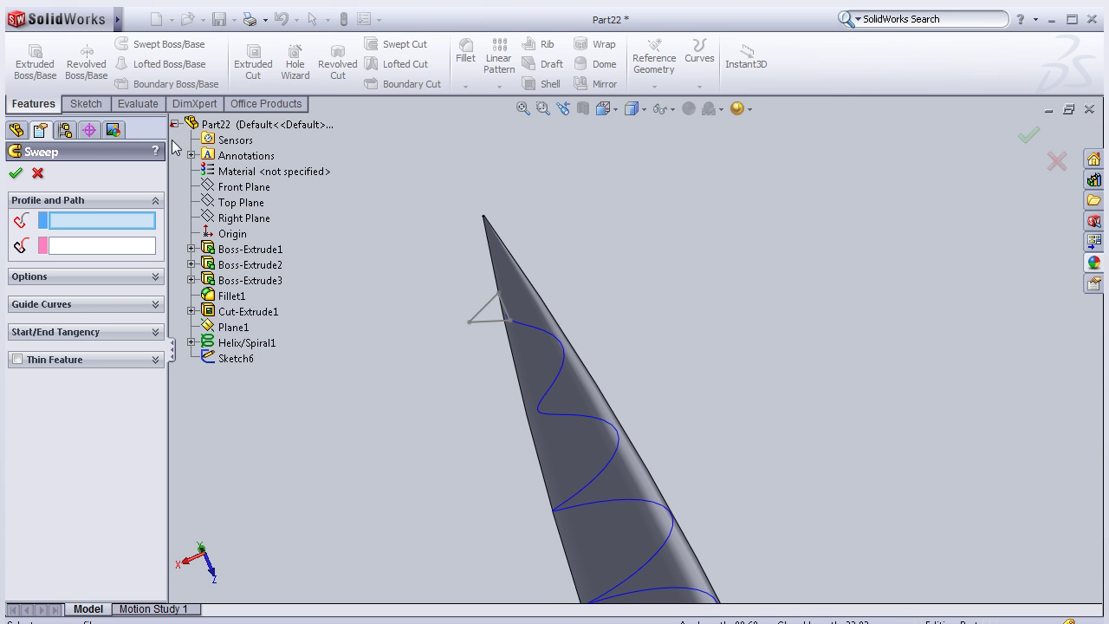
click(238, 358)
click(544, 388)
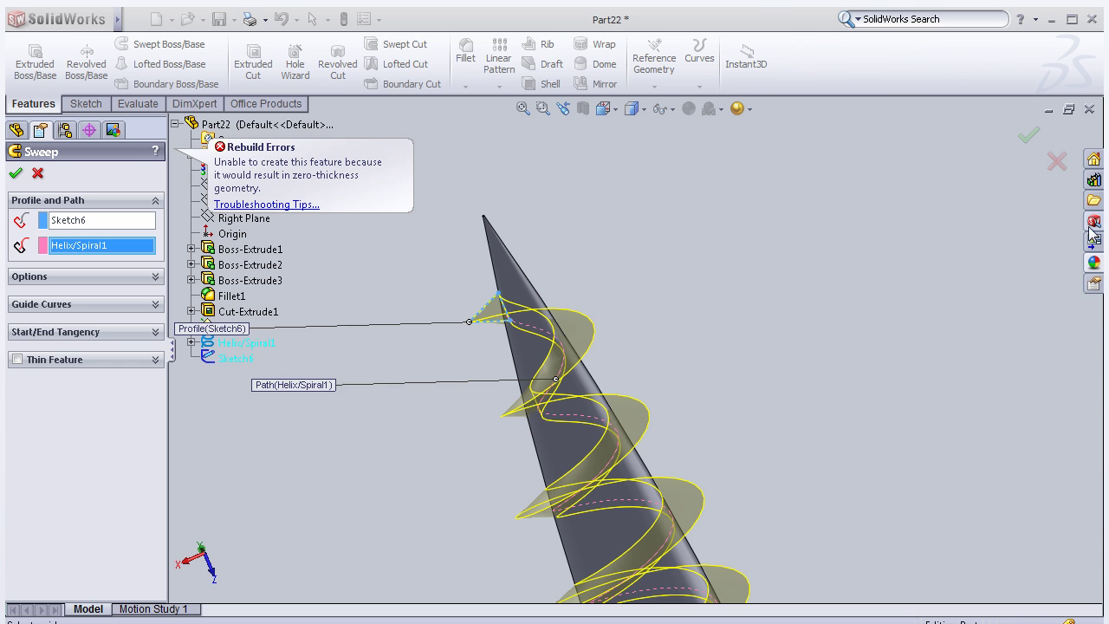
click(1057, 161)
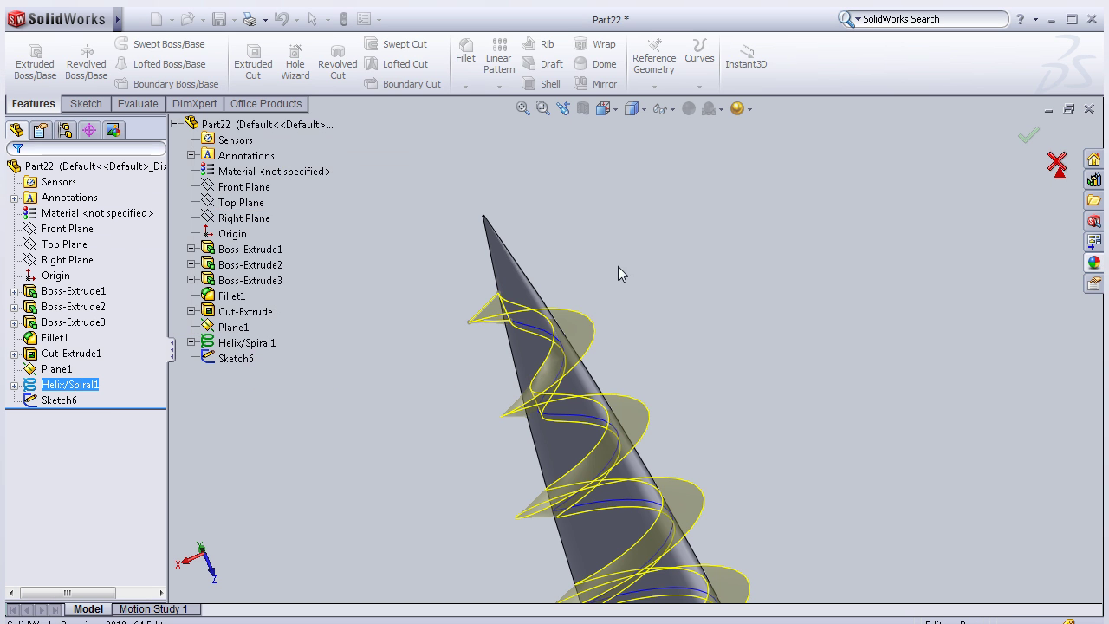
- Change Helix/Spiral1's last region diameter to 1mm
click(39, 382)
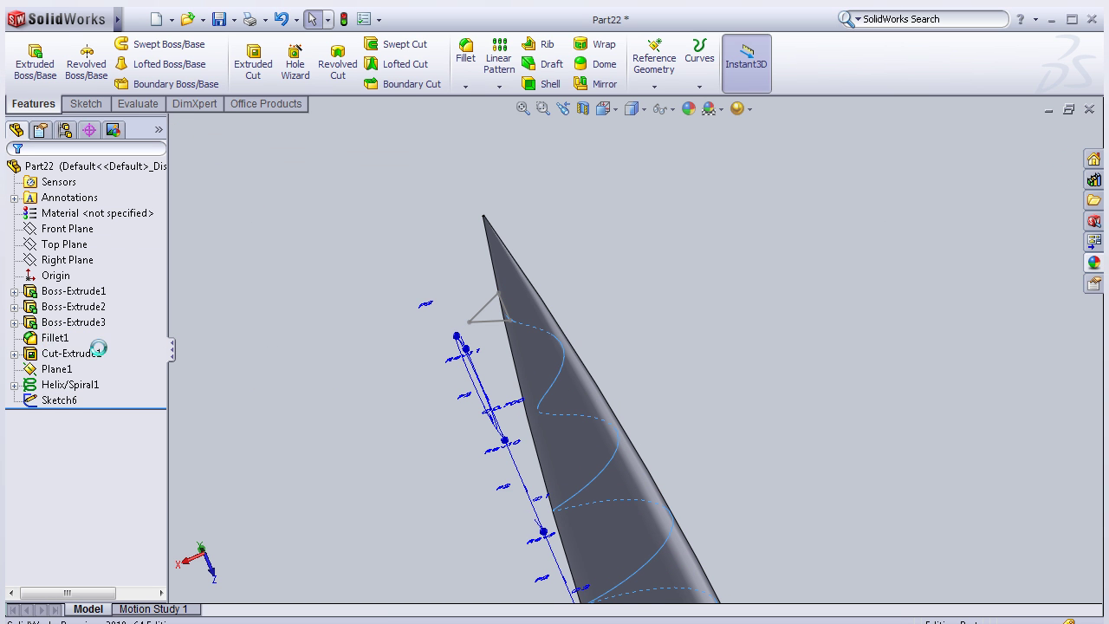
click(78, 424)
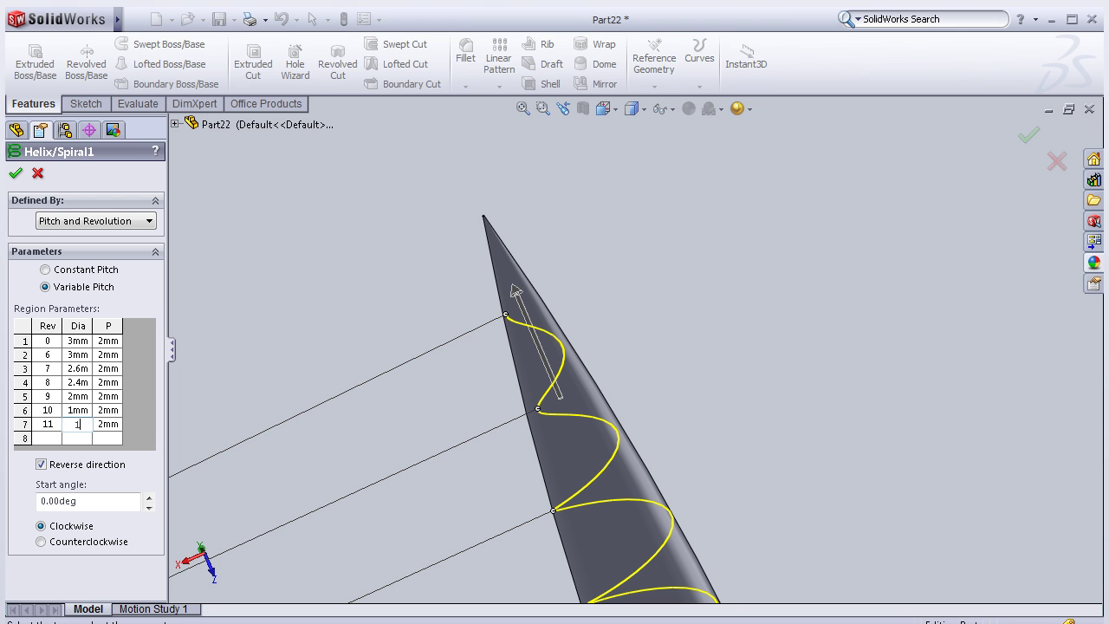
click(27, 423)
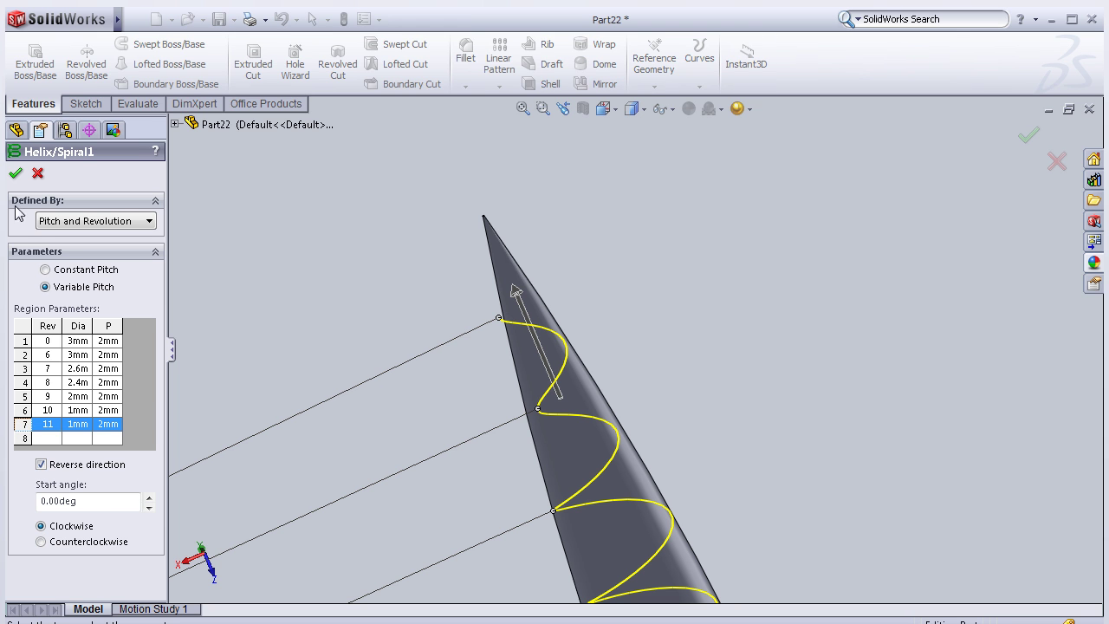
click(15, 173)
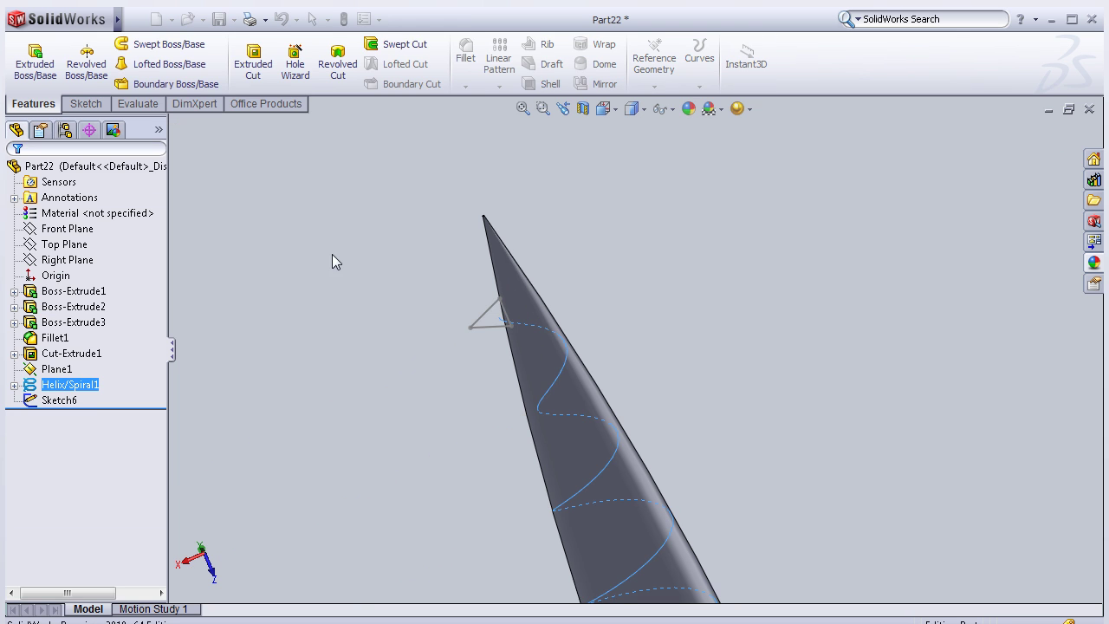
- Sweep Sketch6 along Helix/Spiral1 to create the Sweep4 thread
click(161, 48)
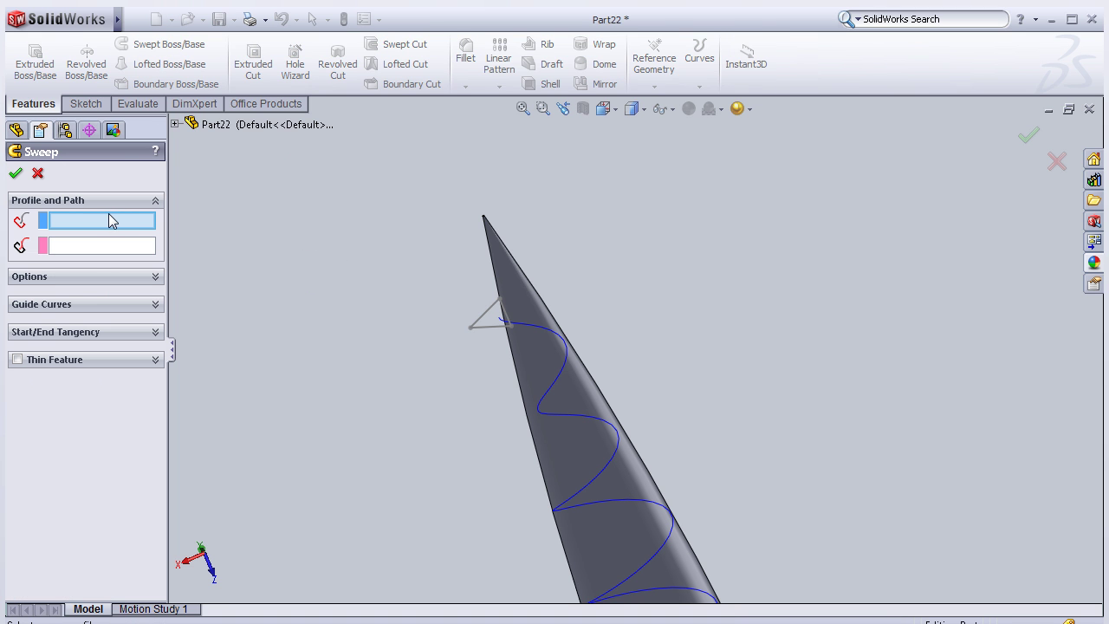
click(175, 125)
click(236, 359)
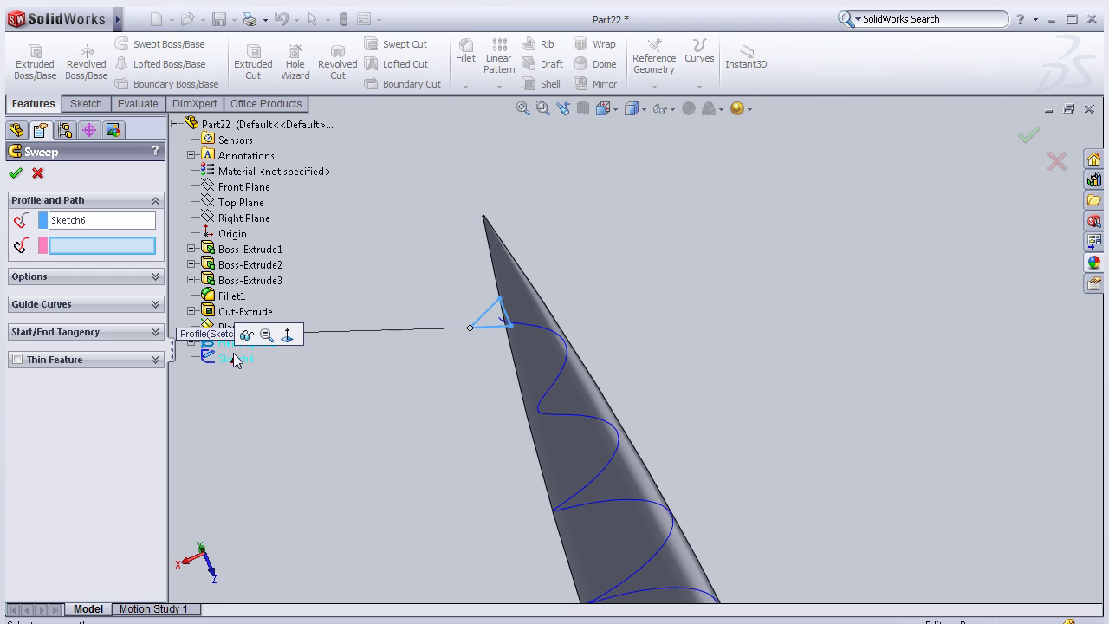
click(565, 372)
click(15, 173)
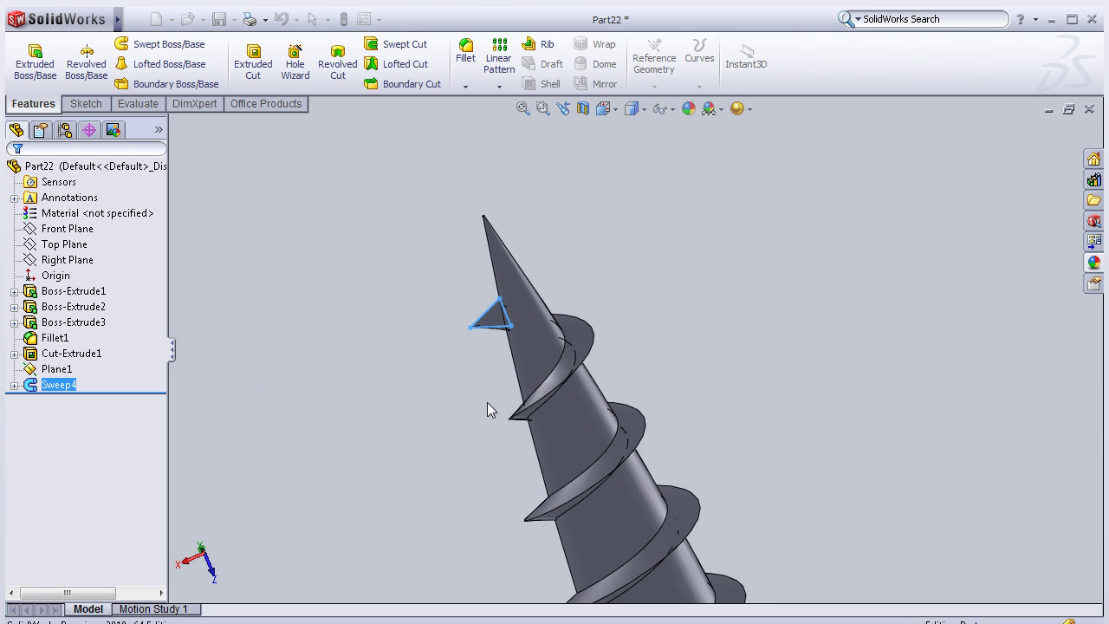
mouse_move(623, 265)
middle_down()
mouse_move(530, 328)
mouse_move(721, 393)
mouse_move(486, 399)
middle_up()
scroll(721, 393, down, 5)
click(67, 370)
click(77, 345)
scroll(645, 457, down, 4)
scroll(591, 430, down, 3)
mouse_move(591, 424)
middle_down()
mouse_move(552, 476)
mouse_move(599, 472)
mouse_move(540, 339)
middle_up()
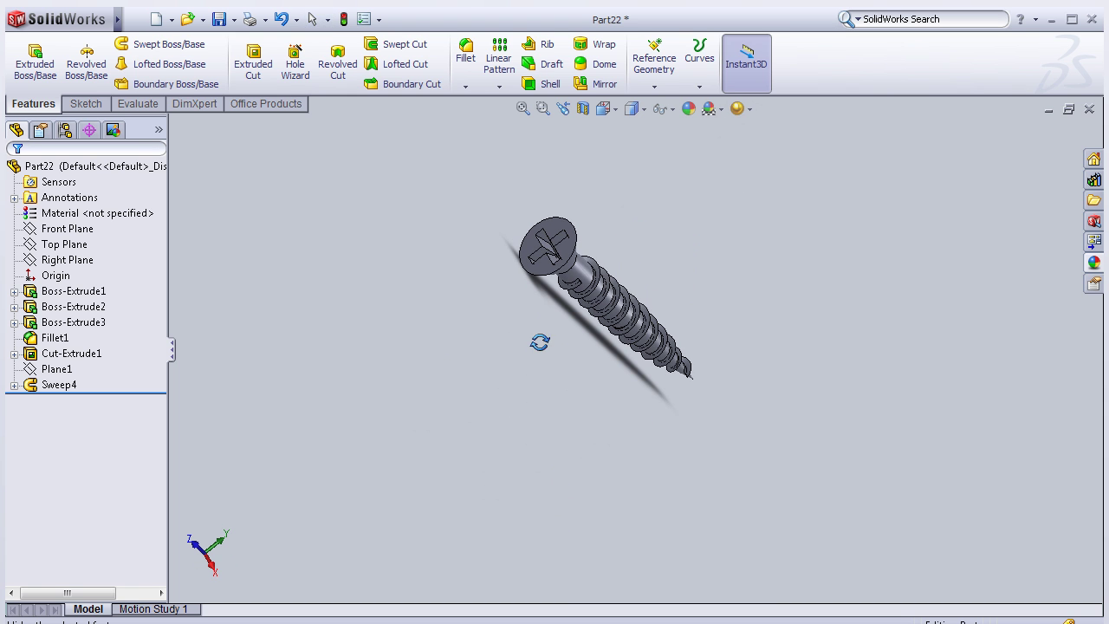
scroll(580, 307, down, 2)
middle_drag(580, 307, 545, 339)
scroll(611, 292, down, 3)
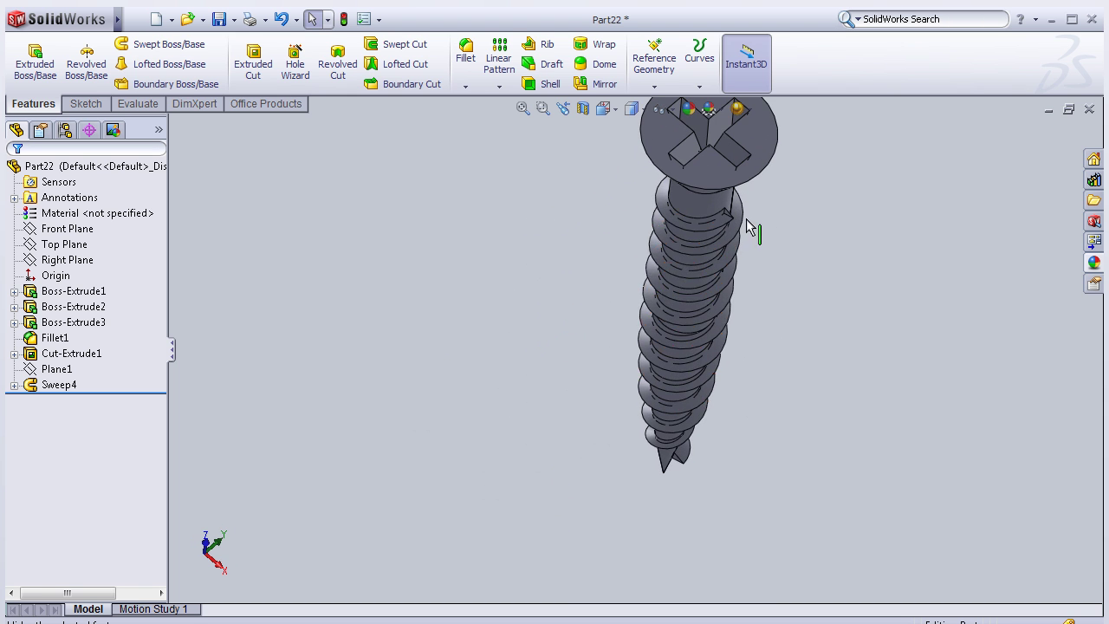
scroll(751, 231, up, 3)
mouse_move(768, 231)
middle_down()
mouse_move(662, 268)
mouse_move(547, 287)
mouse_move(480, 347)
mouse_move(396, 341)
mouse_move(388, 325)
middle_up()
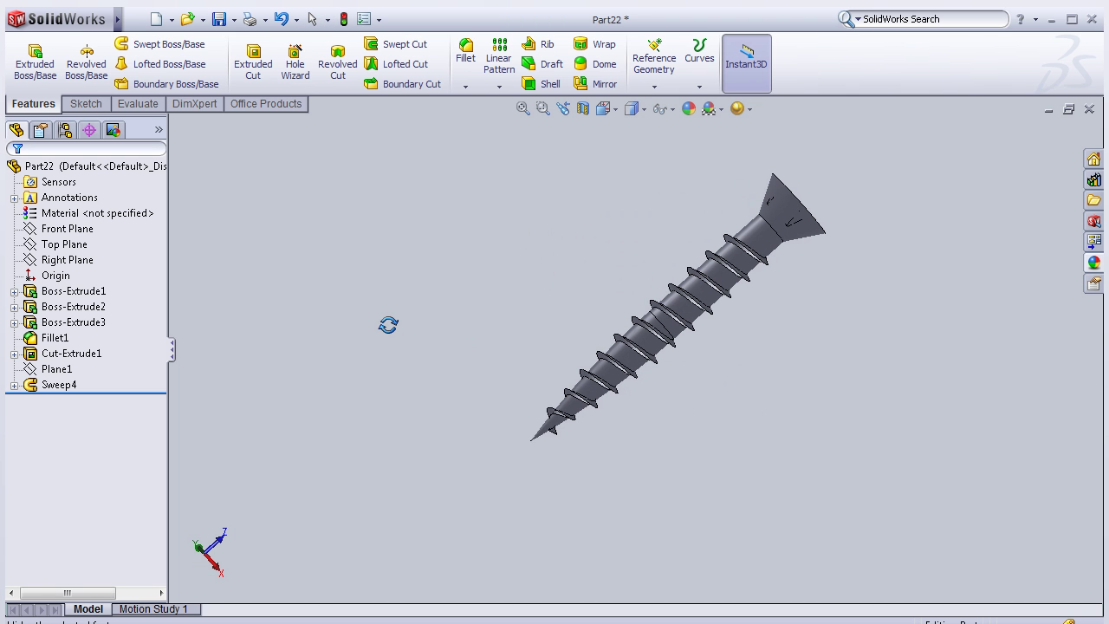
scroll(642, 297, up, 2)
mouse_move(641, 274)
middle_down()
mouse_move(612, 280)
mouse_move(634, 271)
mouse_move(636, 282)
mouse_move(537, 335)
mouse_move(508, 406)
mouse_move(507, 478)
mouse_move(540, 495)
mouse_move(768, 409)
mouse_move(725, 317)
mouse_move(656, 377)
mouse_move(664, 384)
middle_up()
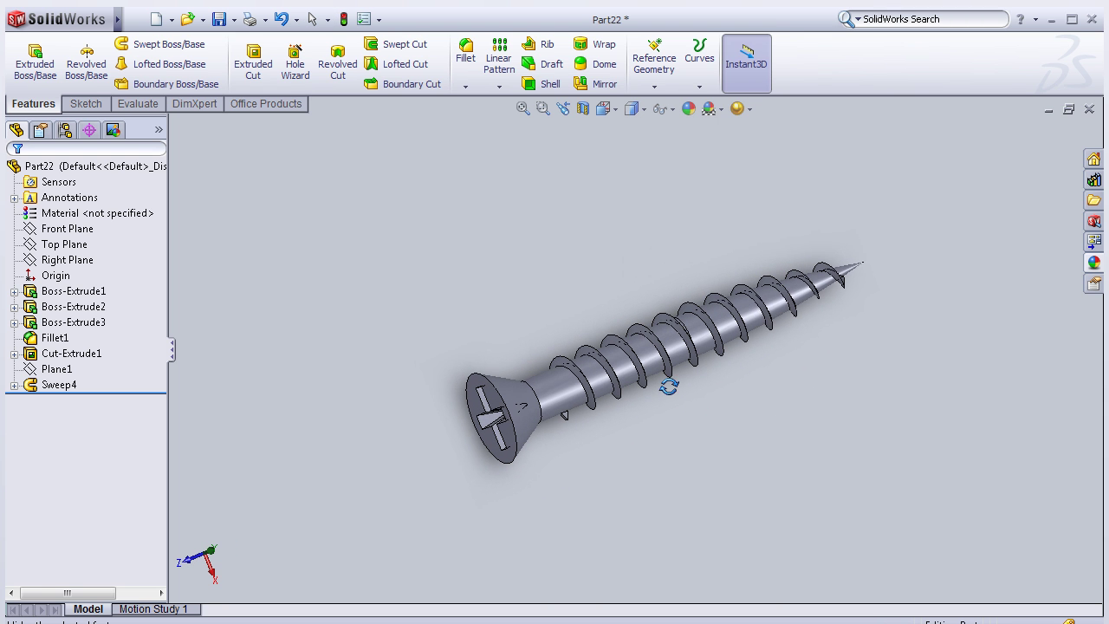
scroll(669, 386, down, 3)
mouse_move(445, 315)
middle_down()
mouse_move(439, 300)
mouse_move(454, 299)
middle_up()
scroll(454, 298, down, 2)
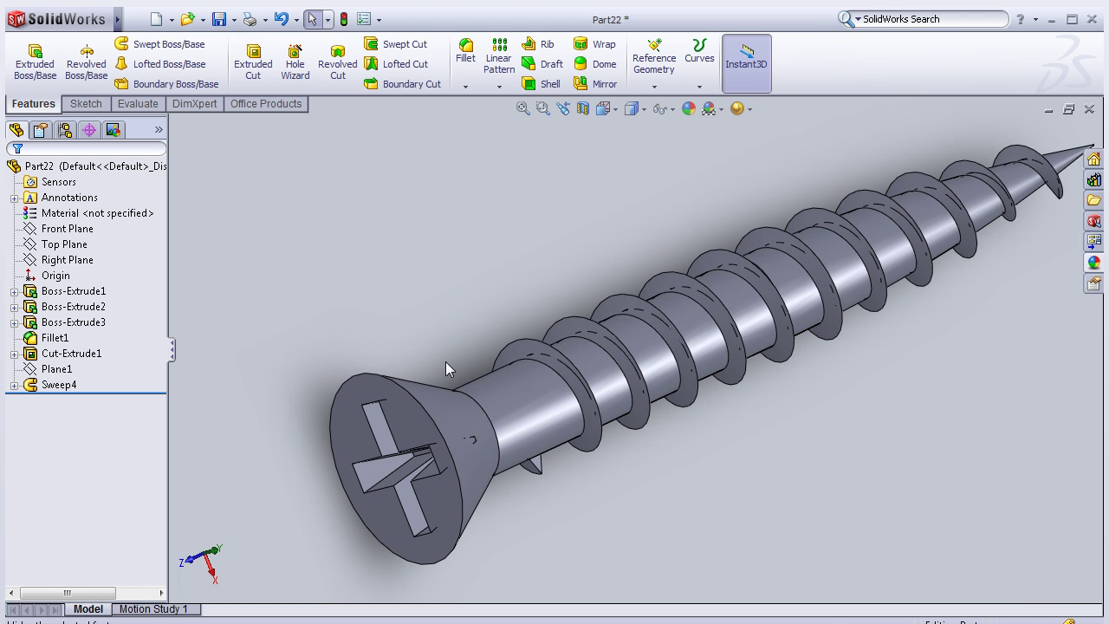
middle_drag(445, 361, 473, 353)
click(492, 338)
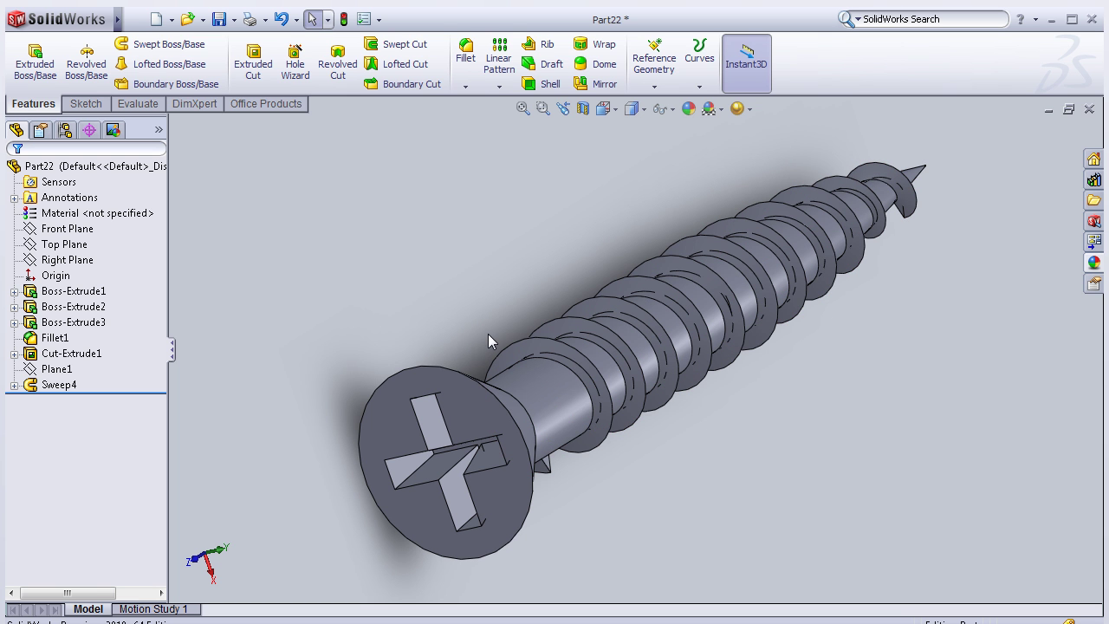